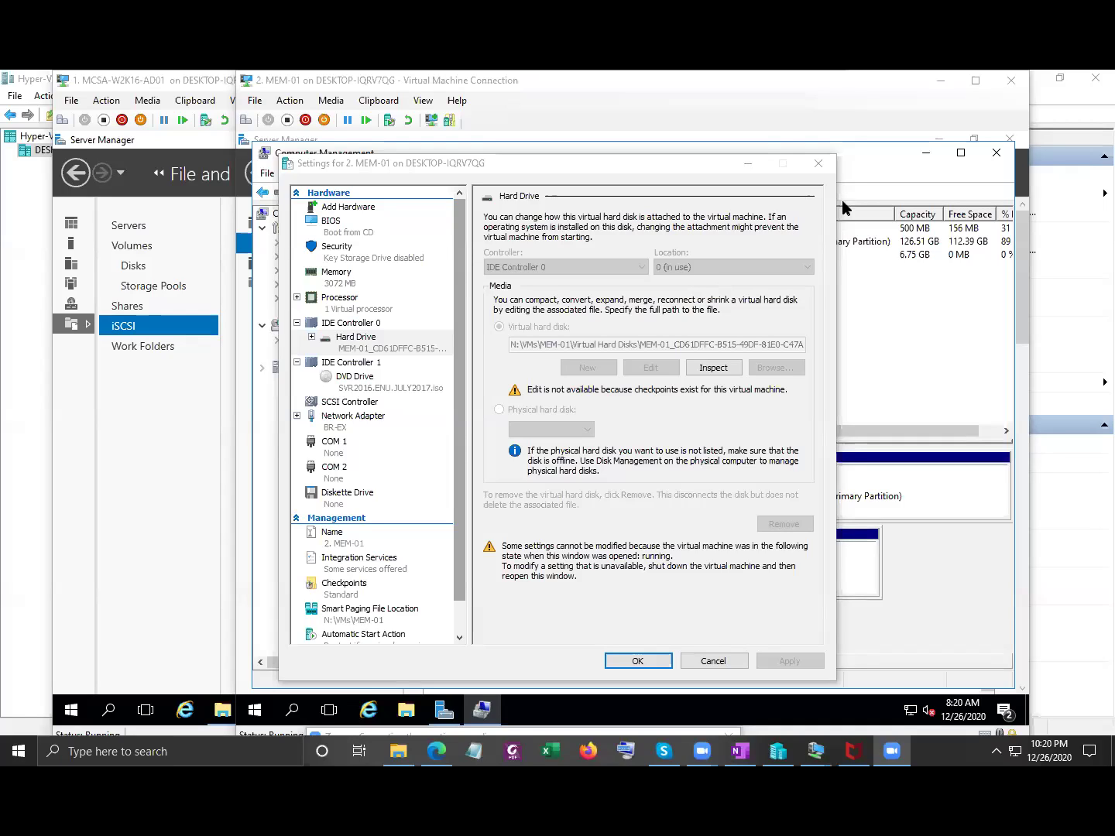
Step: Close MEM-01's settings, confirm Disk Management shows no iSCSI disk, and check AD01's iSCSI virtual disks
{"action": "left_click", "coordinate": [819, 168]}
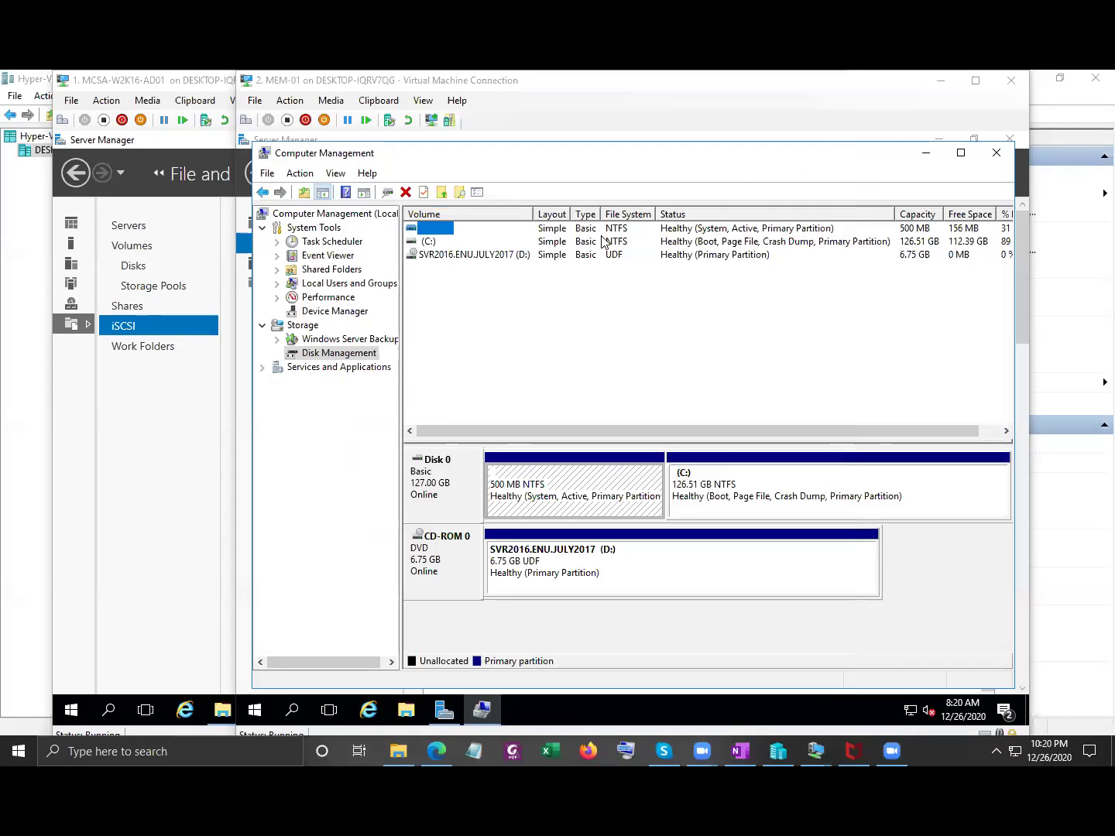
{"action": "left_click", "coordinate": [428, 500]}
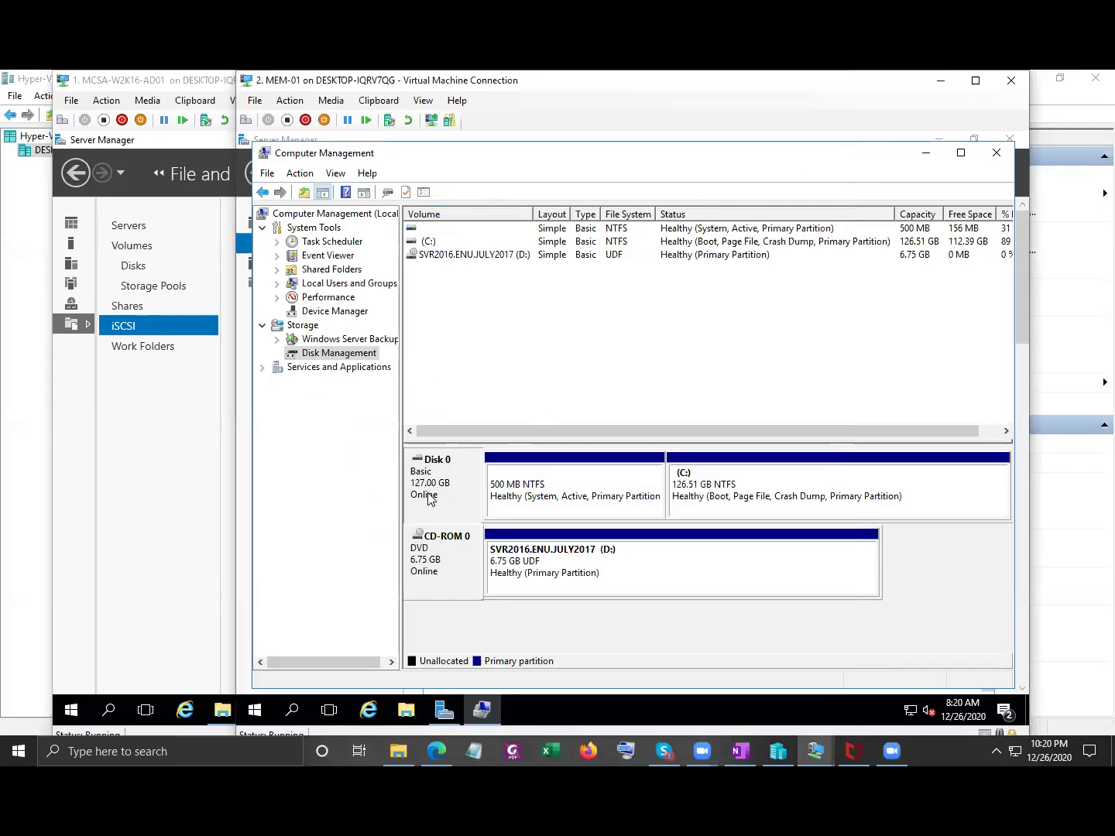
{"action": "left_click", "coordinate": [668, 764]}
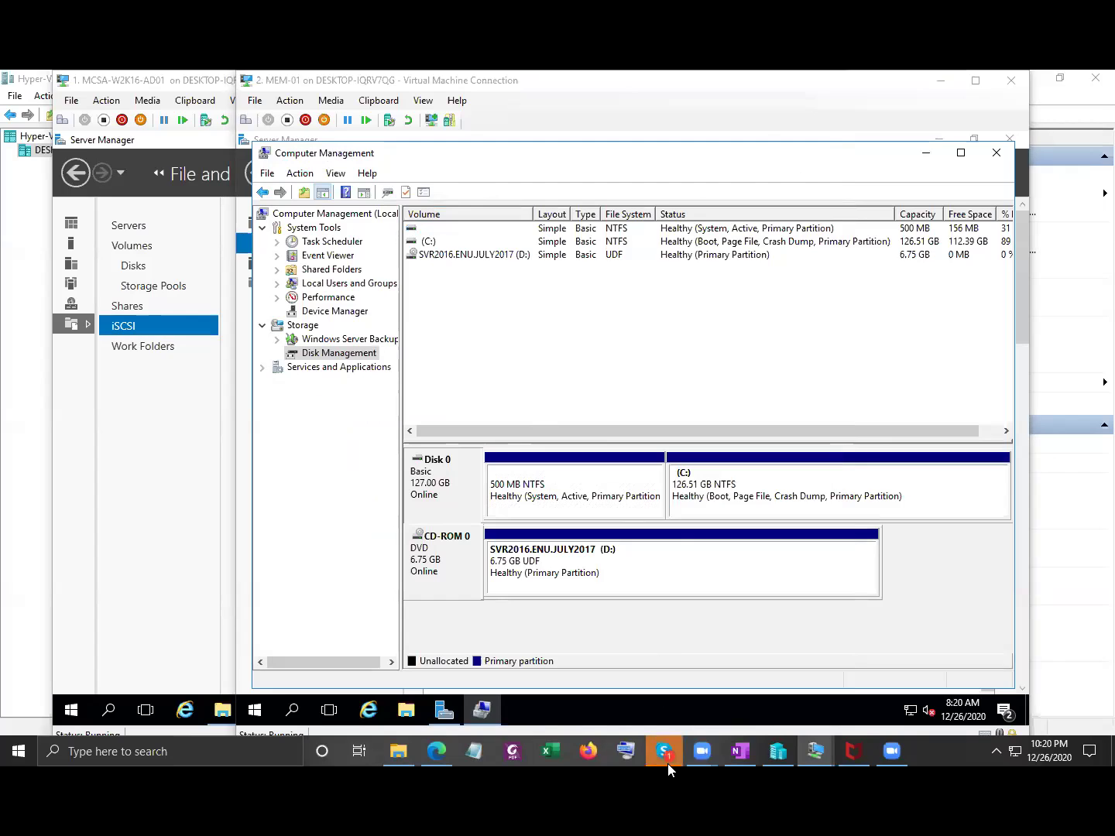
{"action": "left_click", "coordinate": [665, 763]}
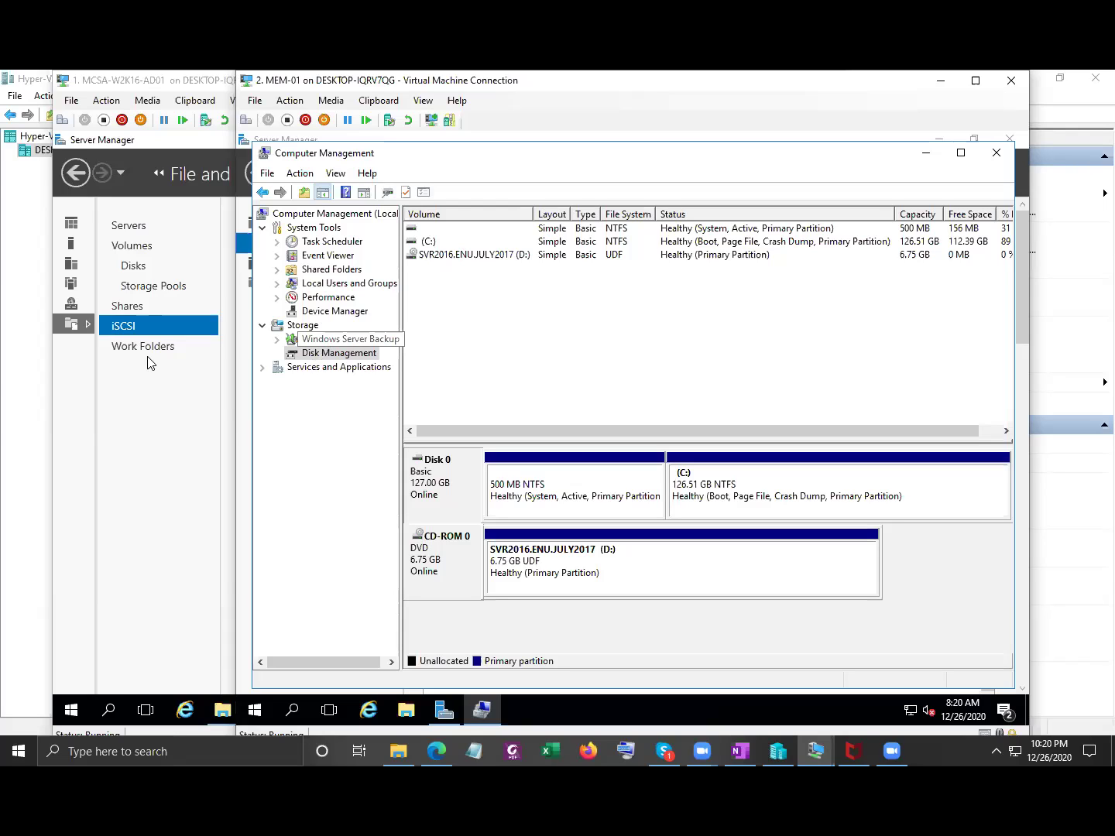
{"action": "left_click", "coordinate": [232, 378]}
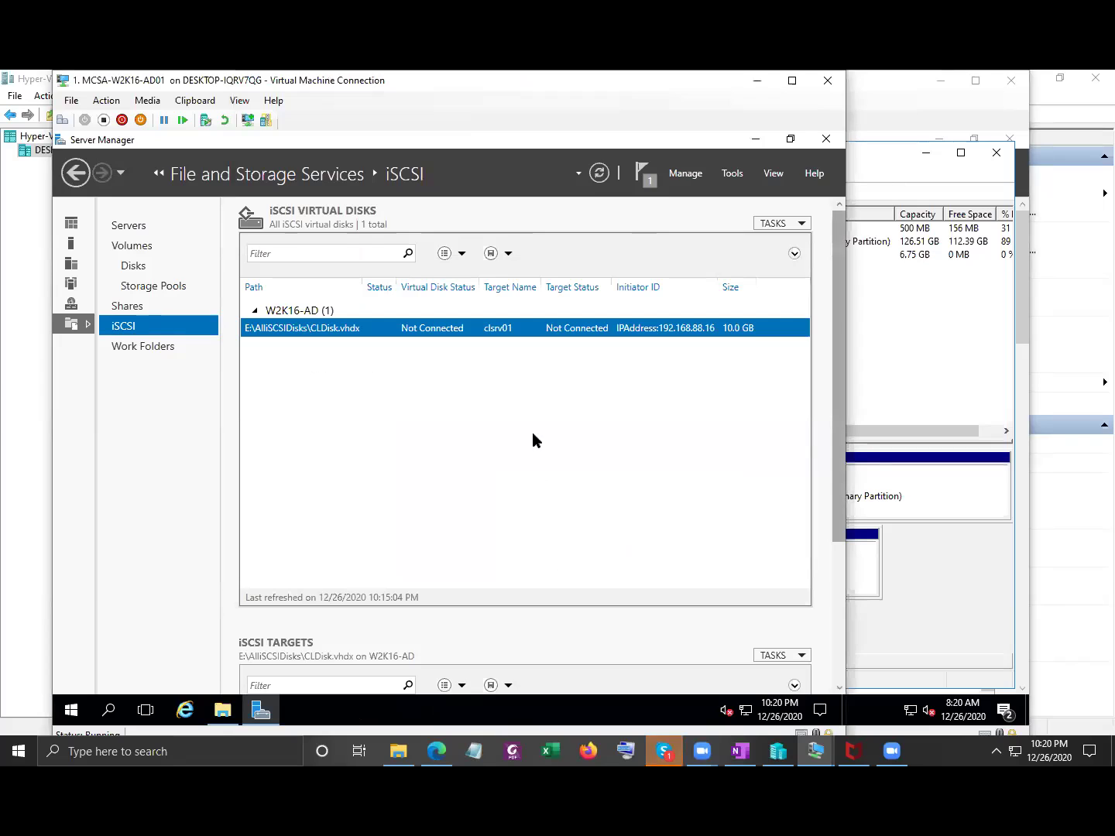
{"action": "key", "text": "alt+Tab"}
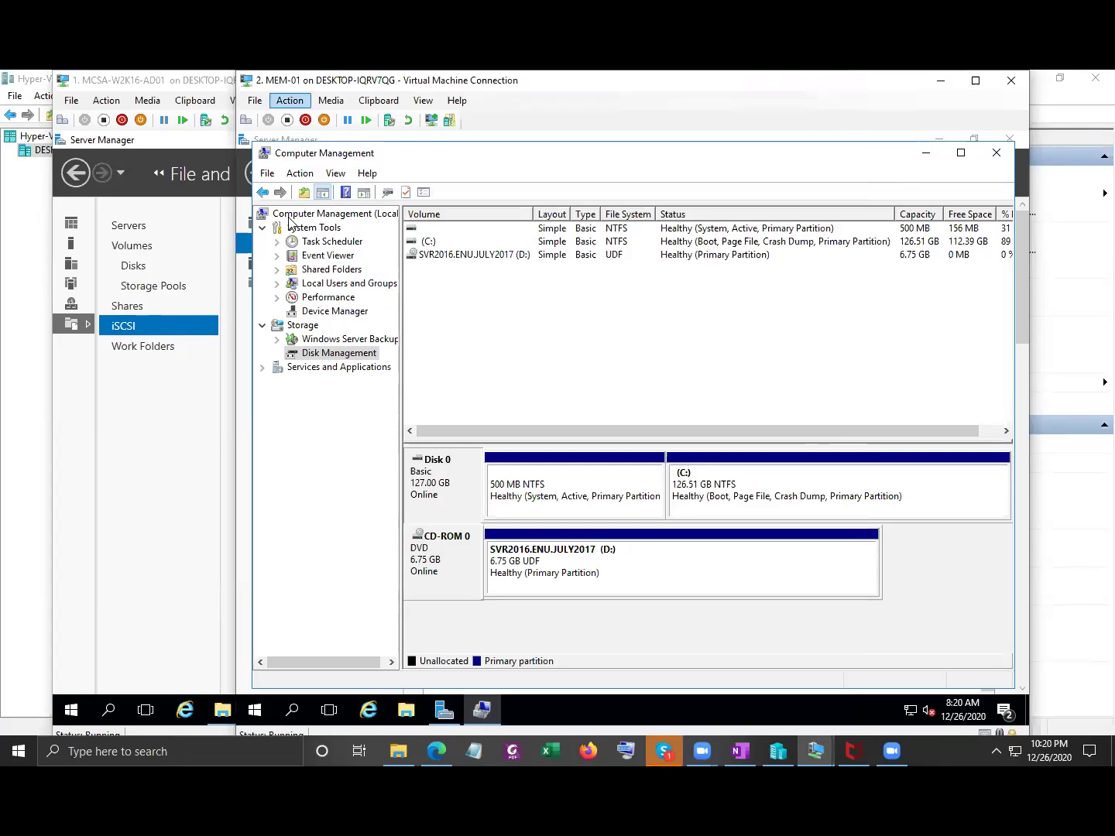
Step: In MEM-01's settings, add a new hard drive to the SCSI Controller
{"action": "left_click", "coordinate": [255, 101]}
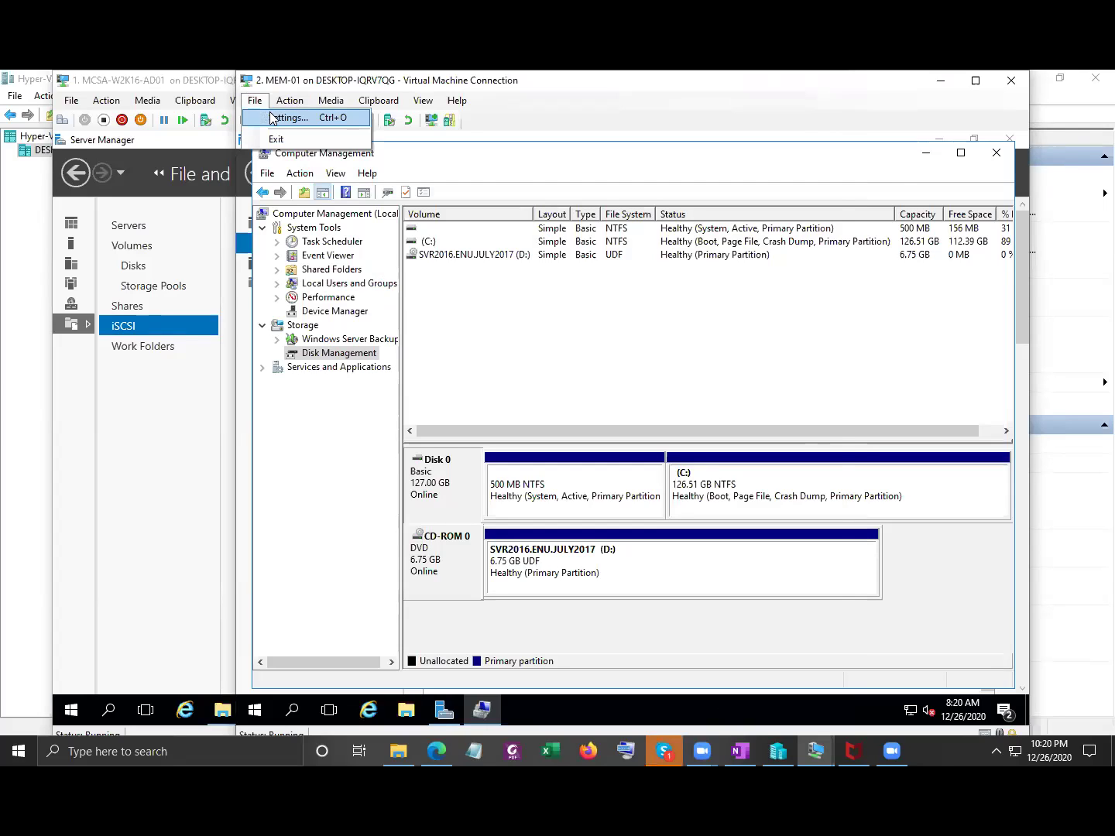
{"action": "left_click", "coordinate": [288, 117]}
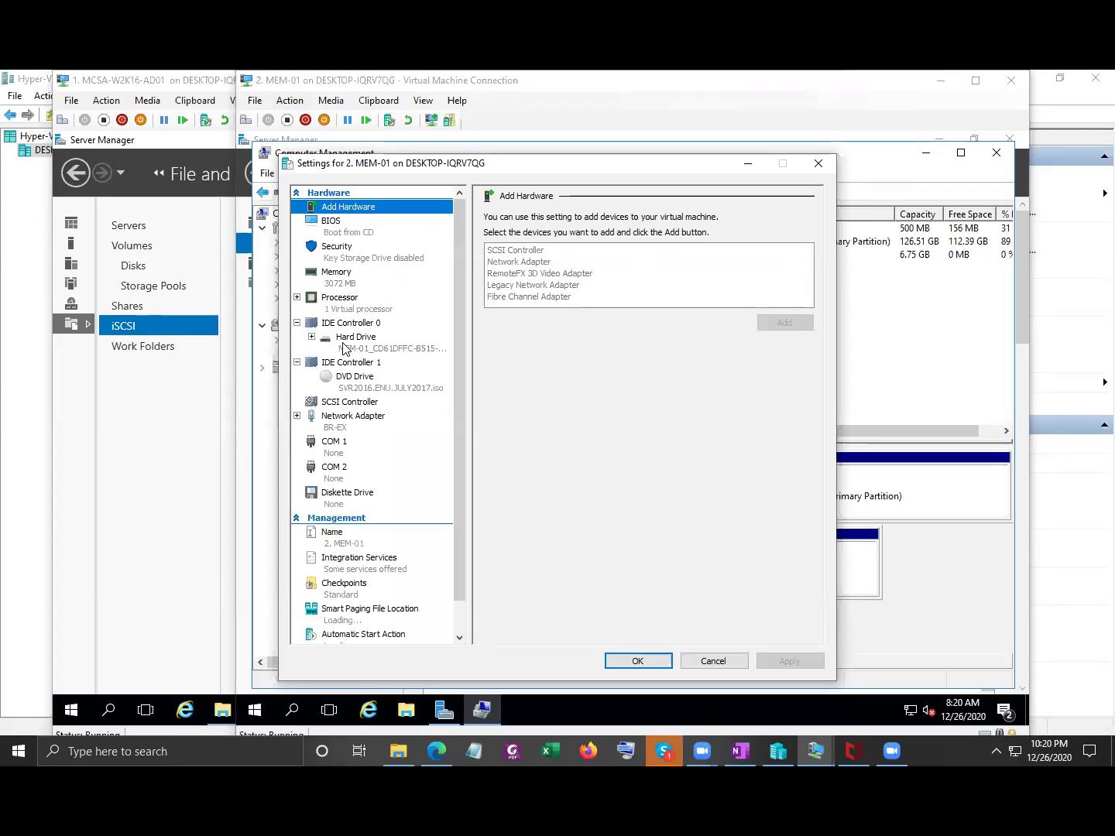
{"action": "left_click", "coordinate": [345, 404]}
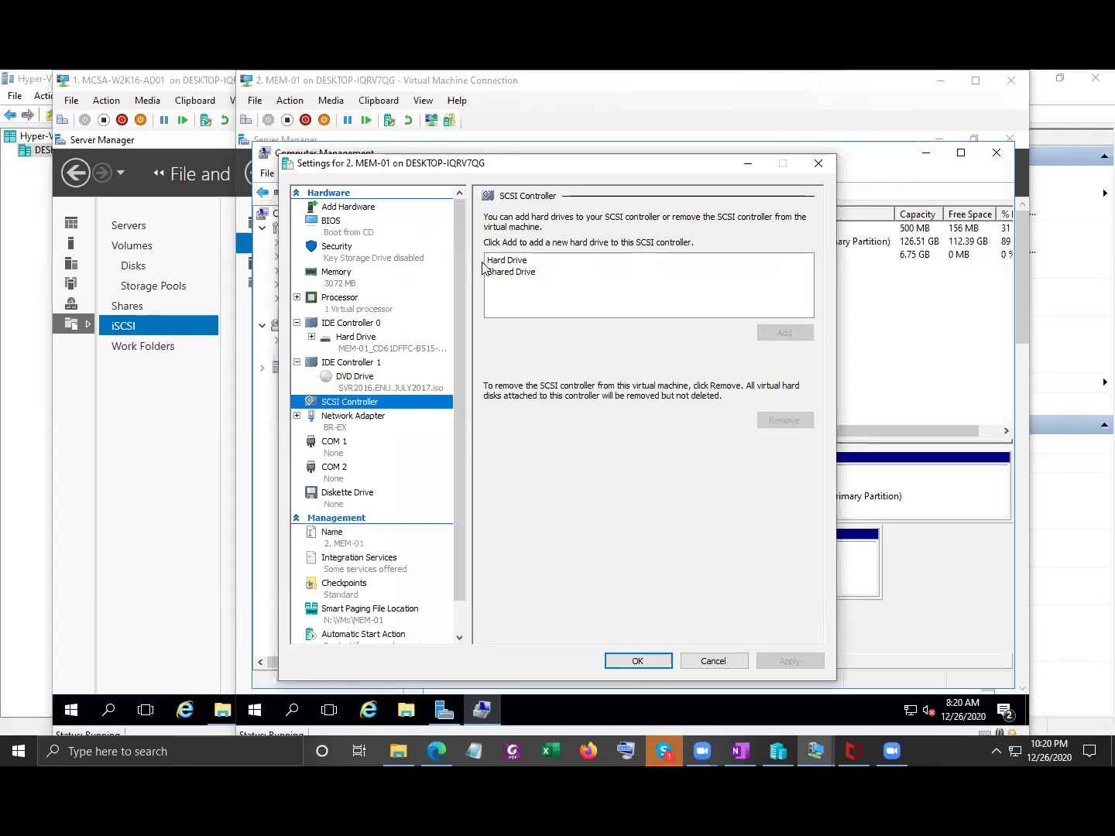
{"action": "left_click", "coordinate": [508, 264]}
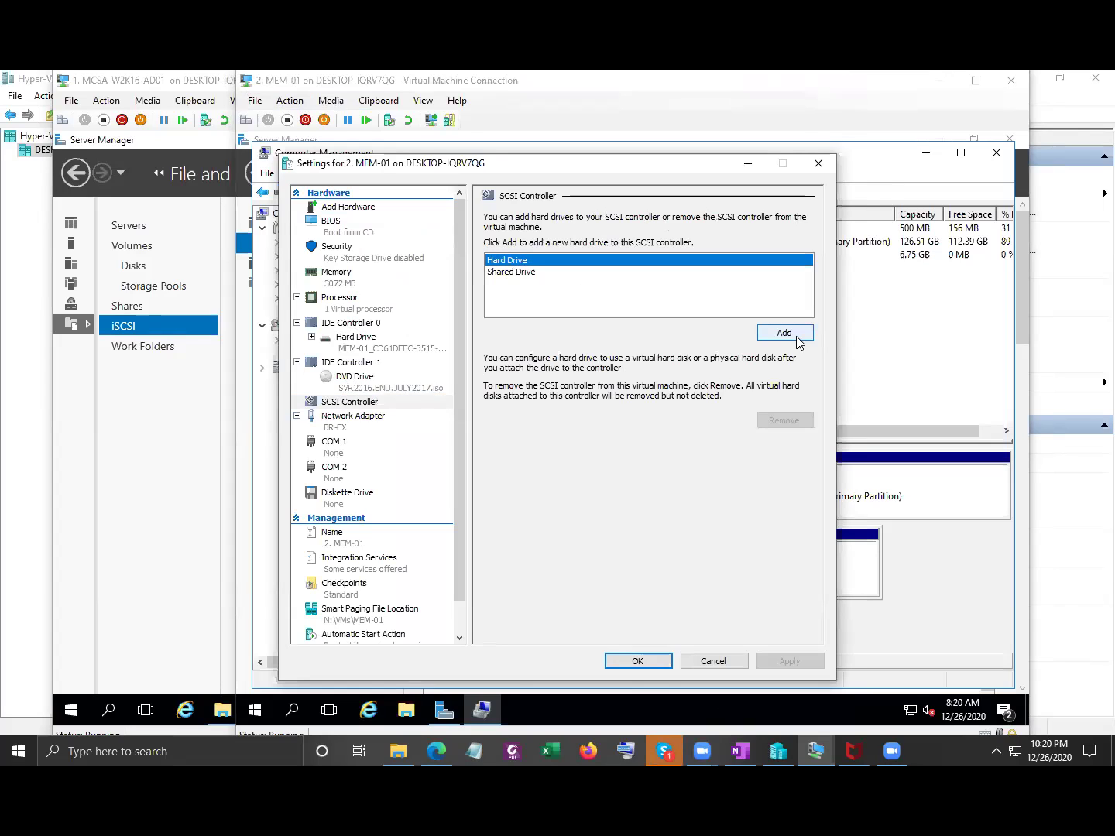
{"action": "left_click", "coordinate": [796, 337]}
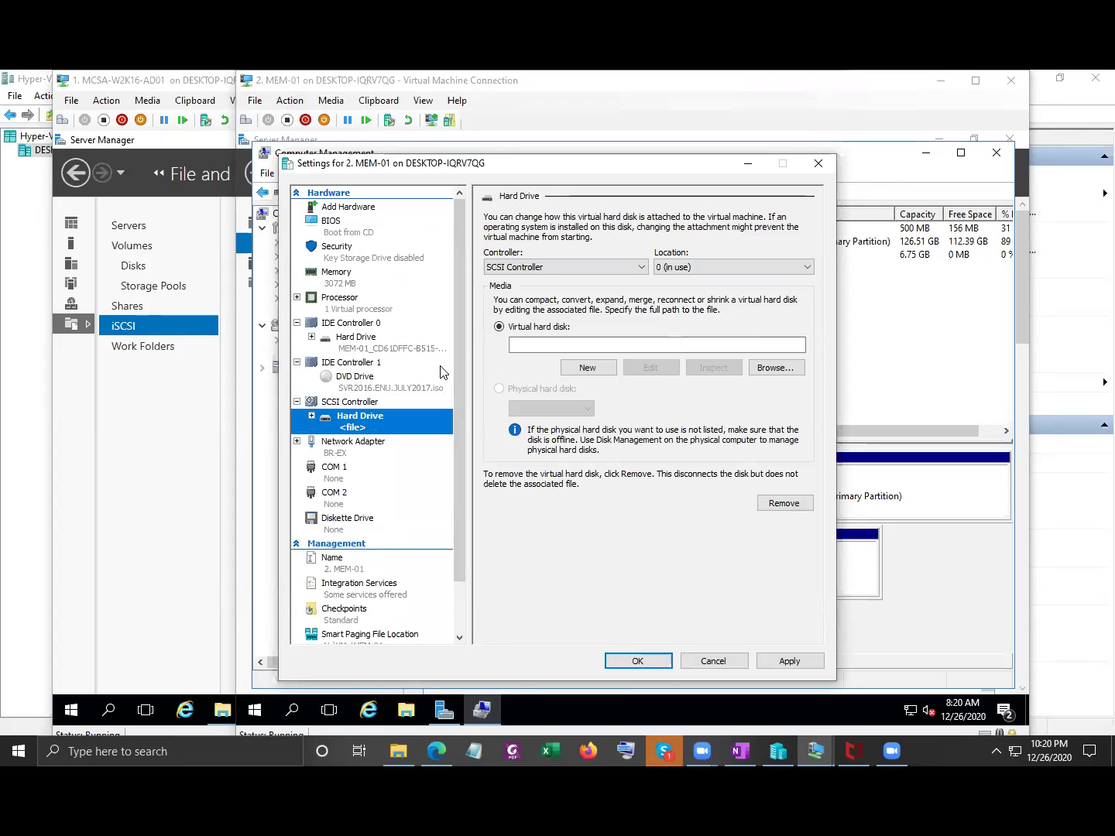
{"action": "left_click", "coordinate": [600, 364]}
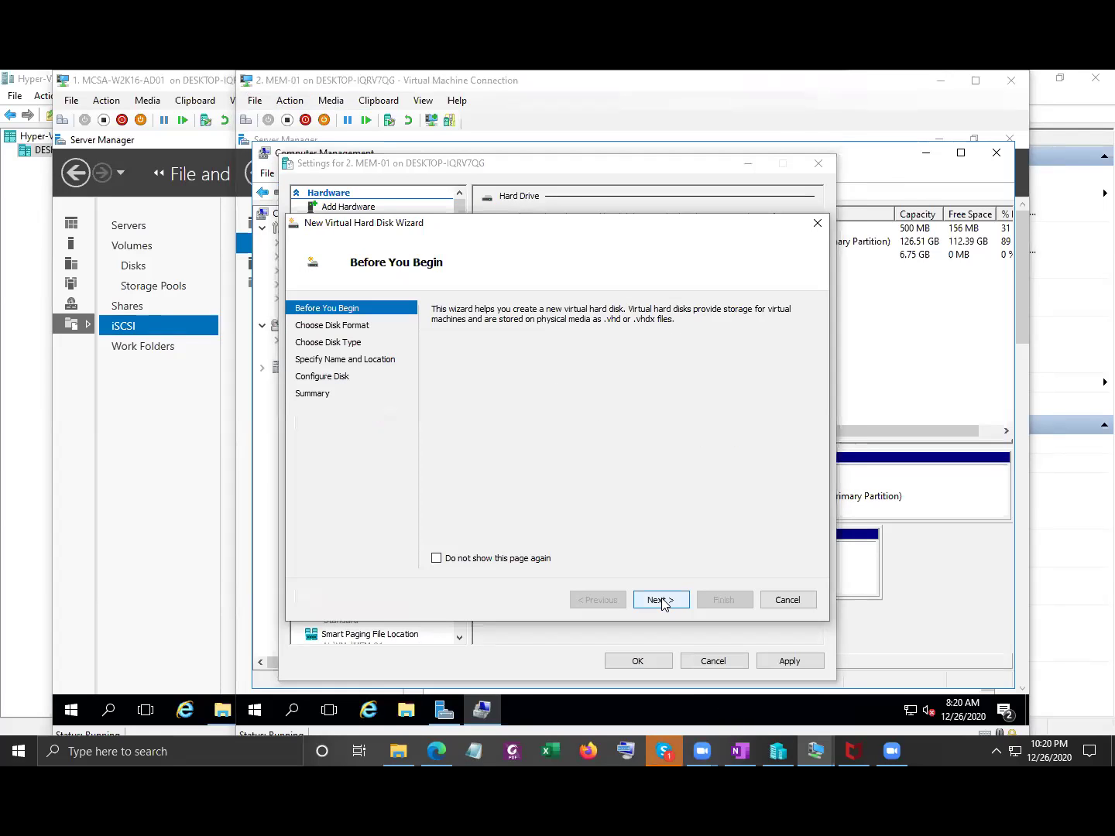
Step: Create a dynamically expanding virtual hard disk stored on N:\ and save the settings
{"action": "left_click", "coordinate": [661, 601]}
{"action": "left_click", "coordinate": [660, 601]}
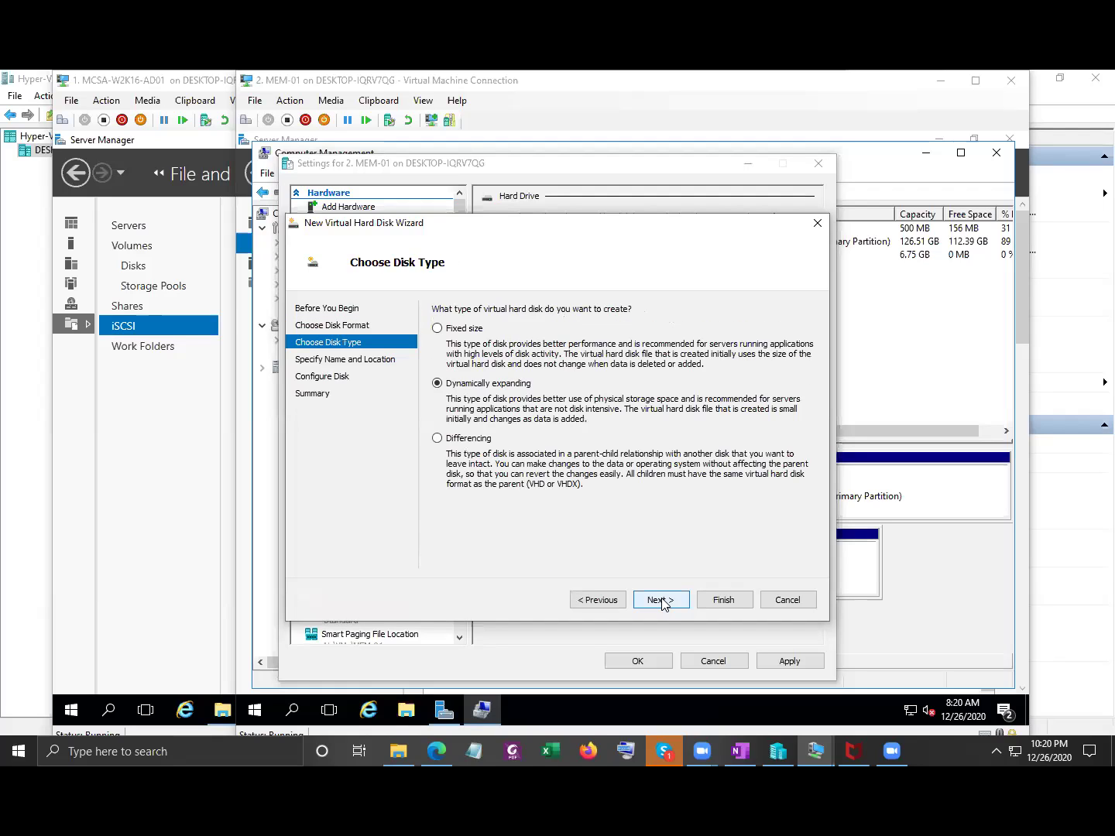
{"action": "left_click", "coordinate": [661, 601]}
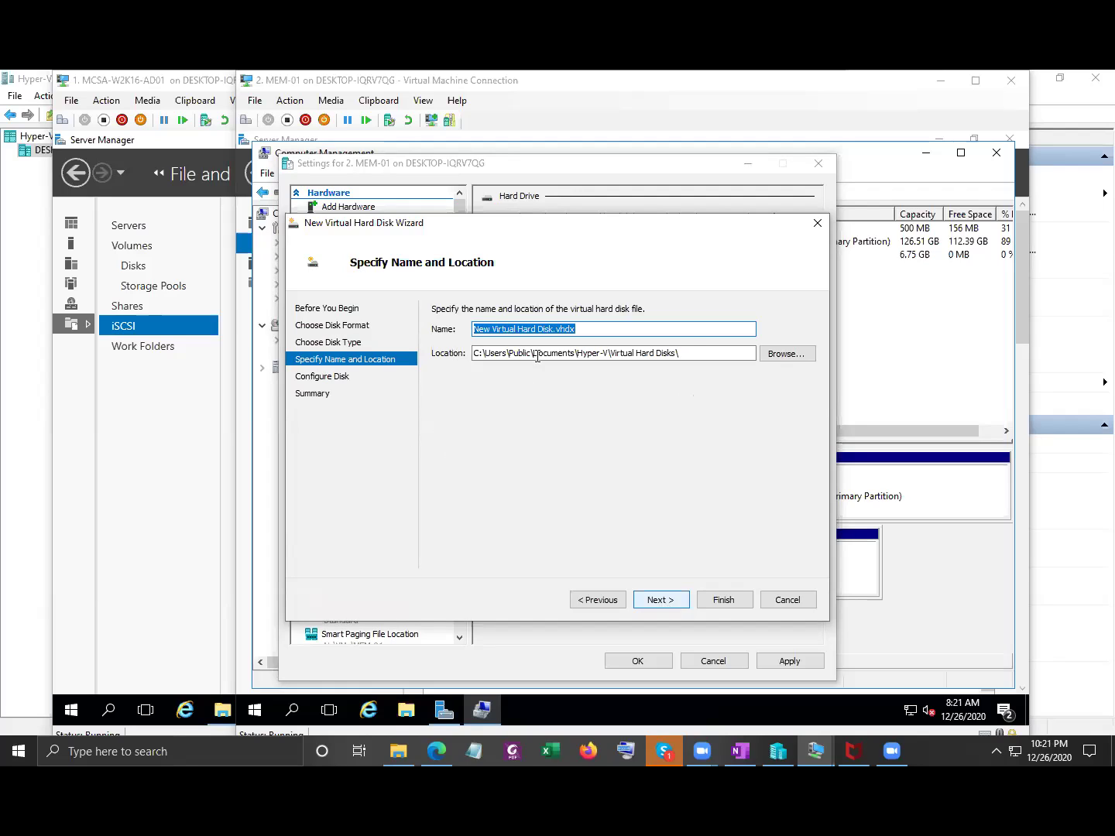
{"action": "left_click", "coordinate": [788, 352]}
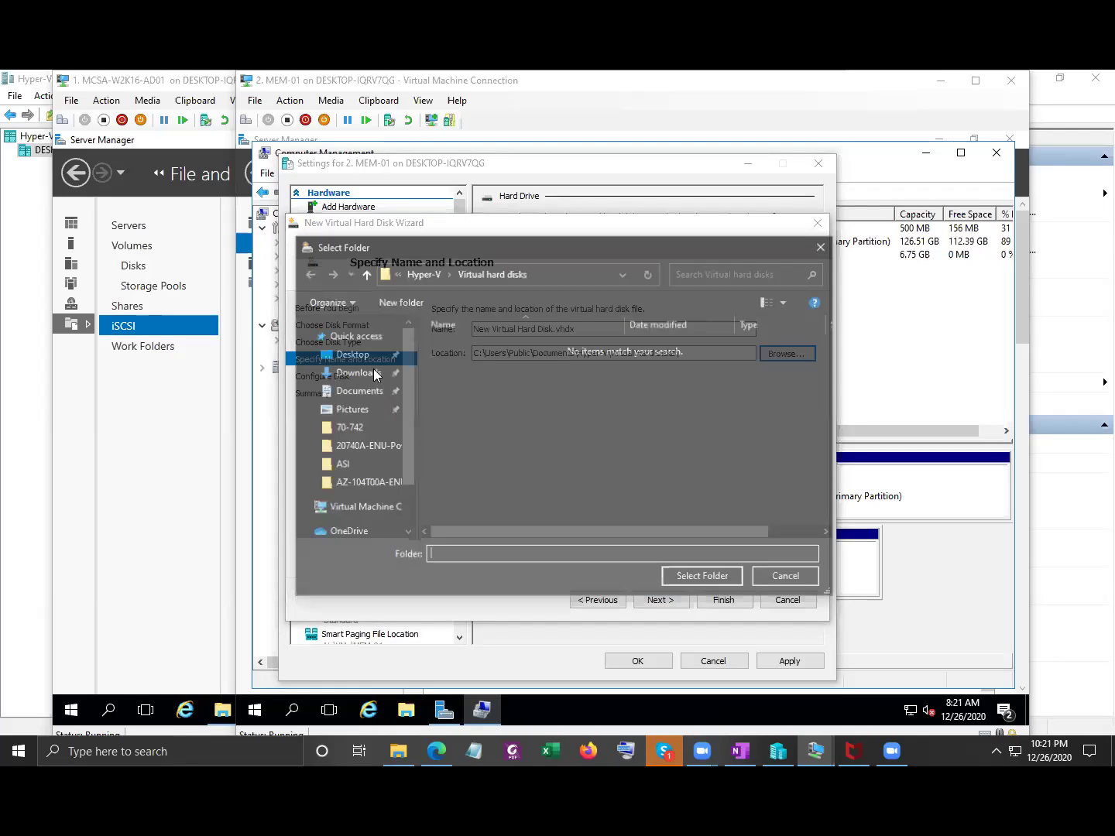
{"action": "scroll", "coordinate": [383, 507], "scroll_direction": "down", "scroll_amount": 4}
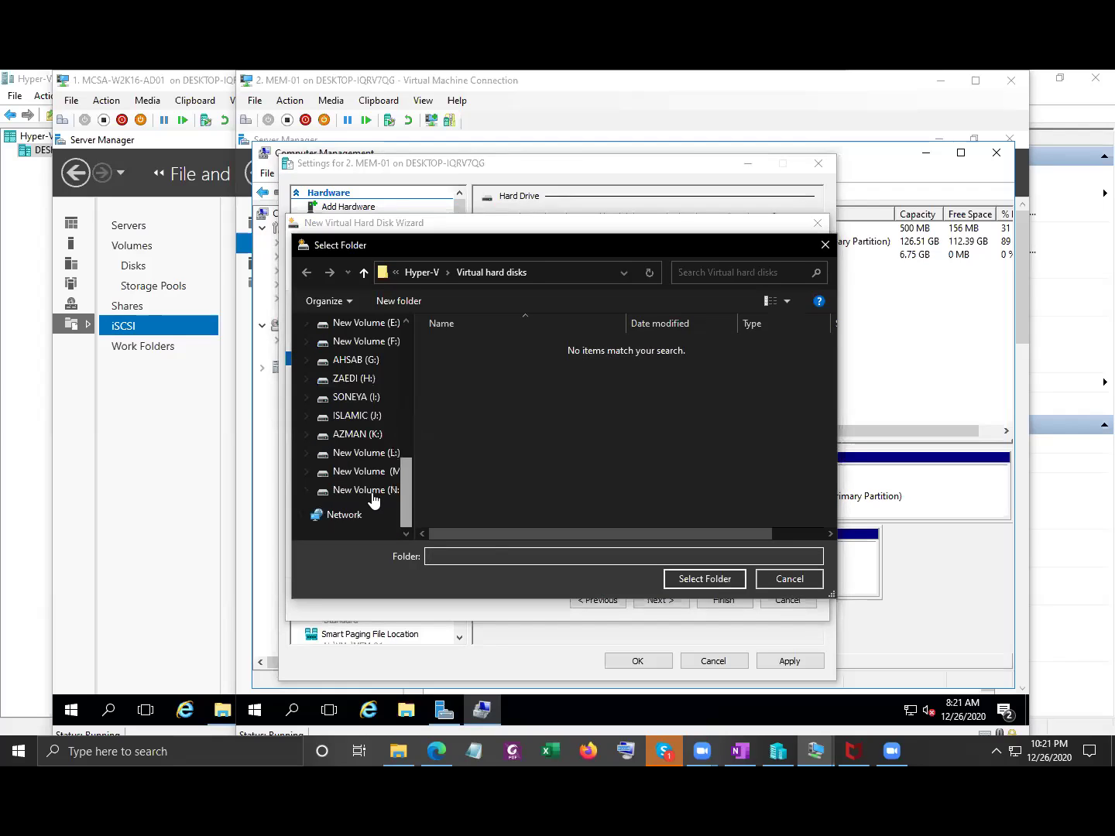
{"action": "left_click", "coordinate": [375, 494]}
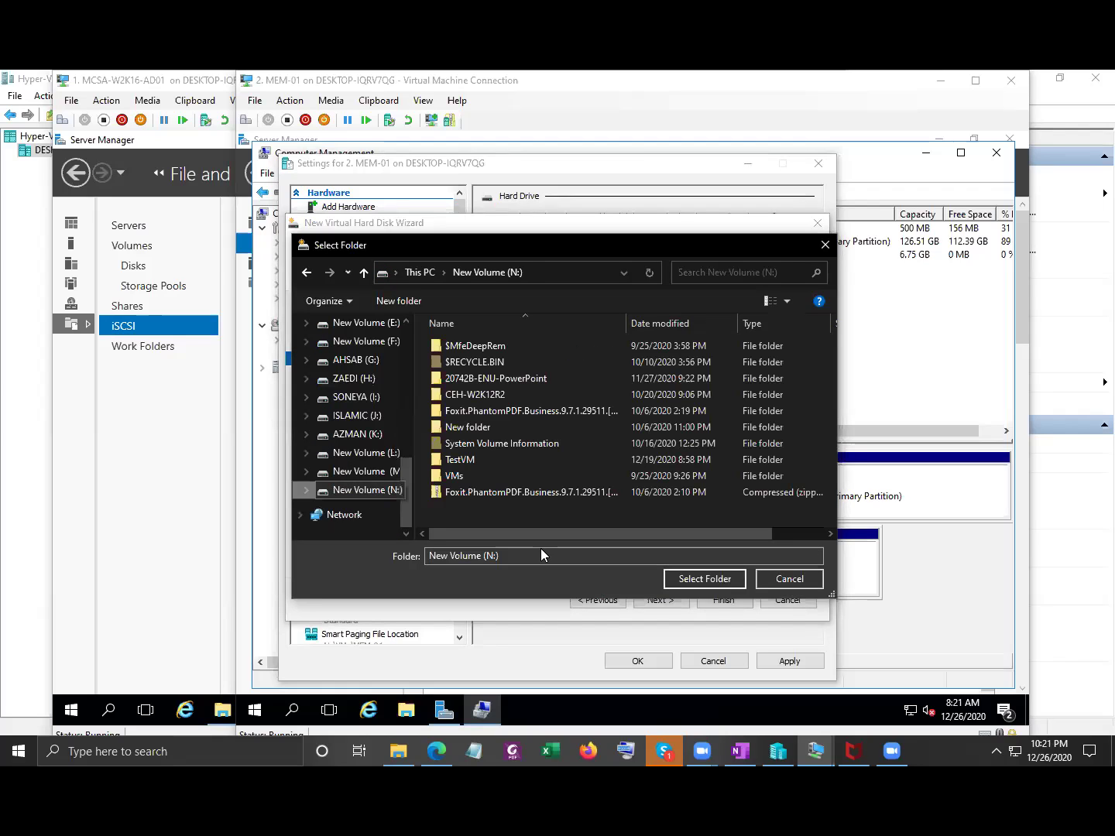
{"action": "left_click", "coordinate": [704, 579]}
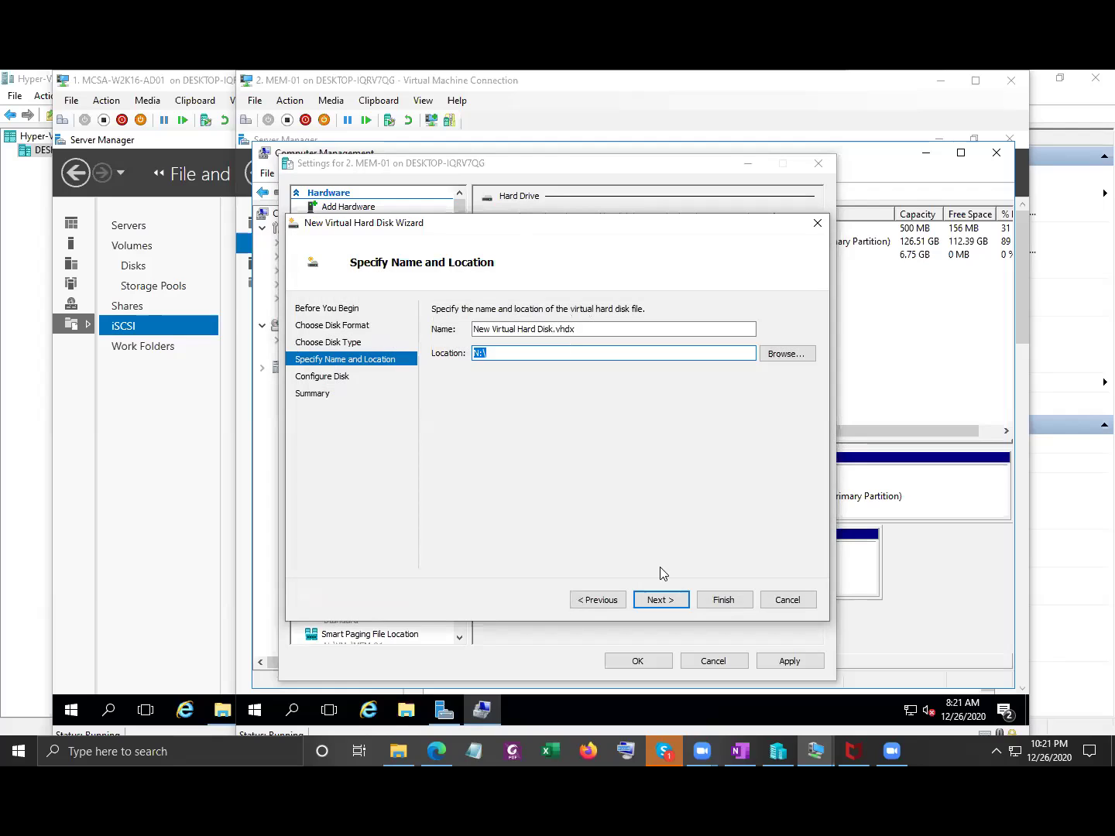
{"action": "left_click", "coordinate": [659, 601]}
{"action": "left_click", "coordinate": [720, 600]}
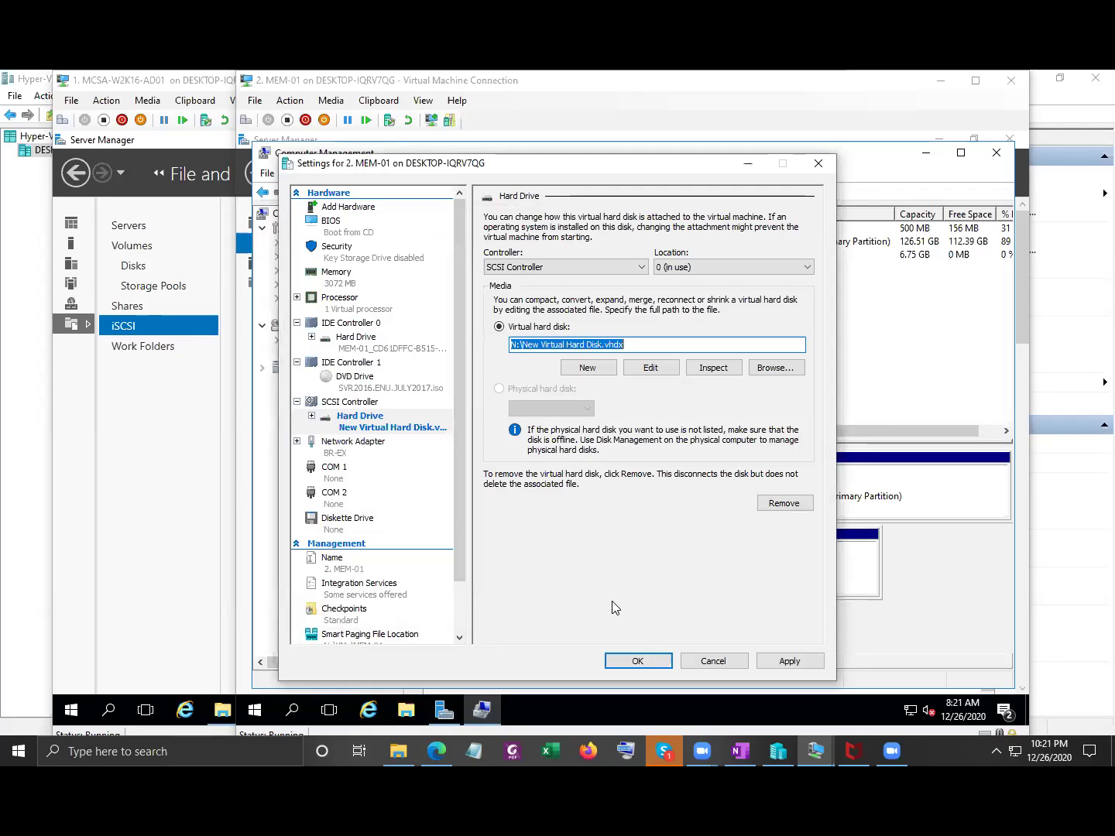
{"action": "key", "text": "Return"}
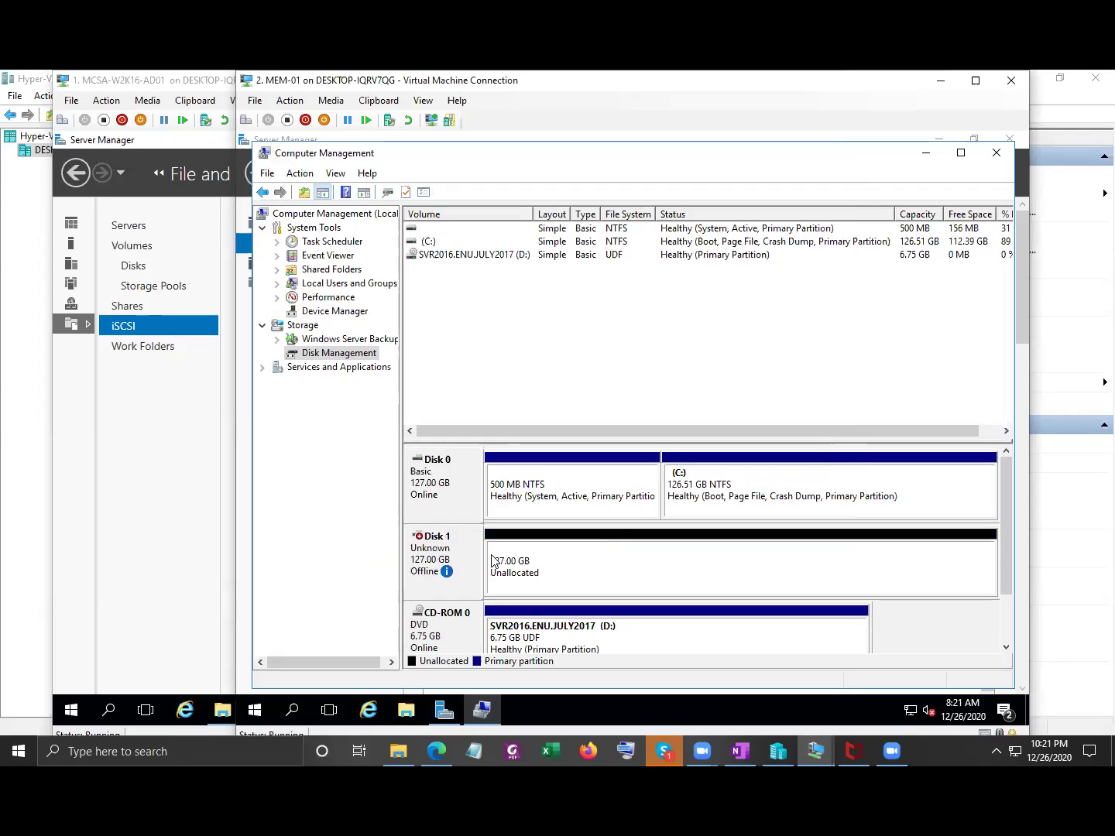
Step: Remove the new hard drive from MEM-01's SCSI Controller and apply the change
{"action": "left_click", "coordinate": [256, 100]}
{"action": "left_click", "coordinate": [269, 121]}
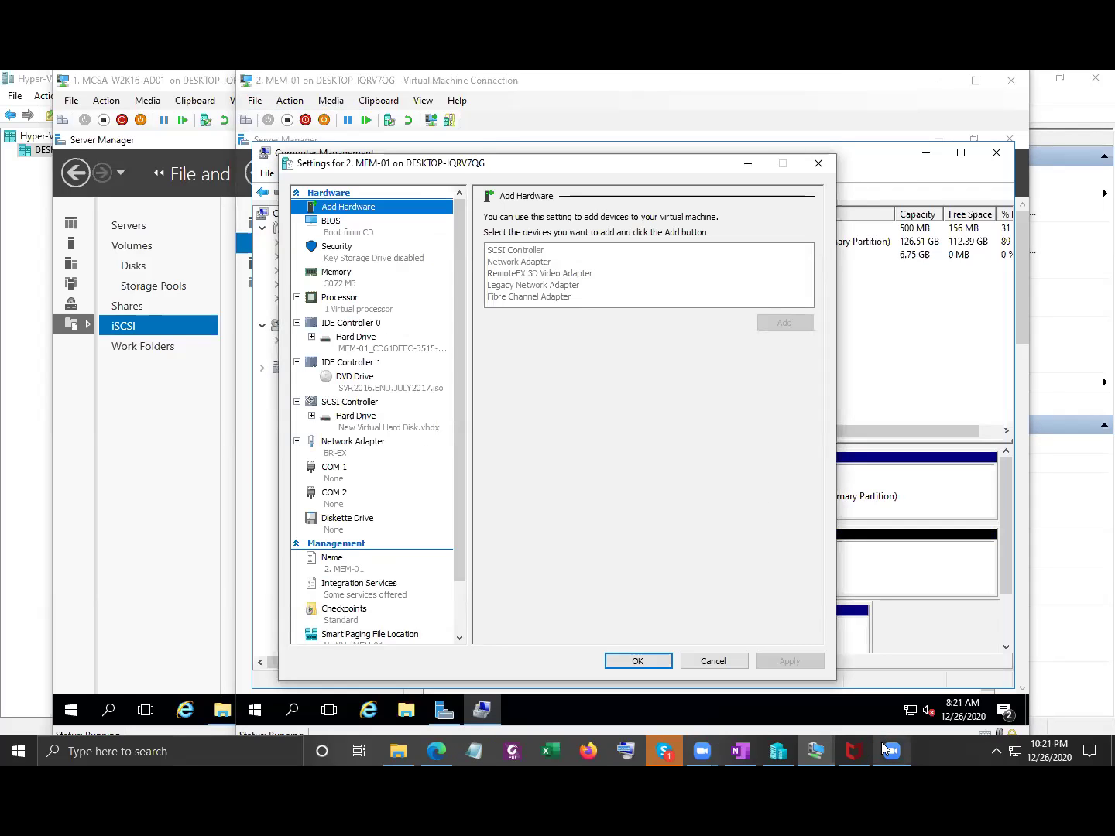
{"action": "left_click", "coordinate": [701, 749]}
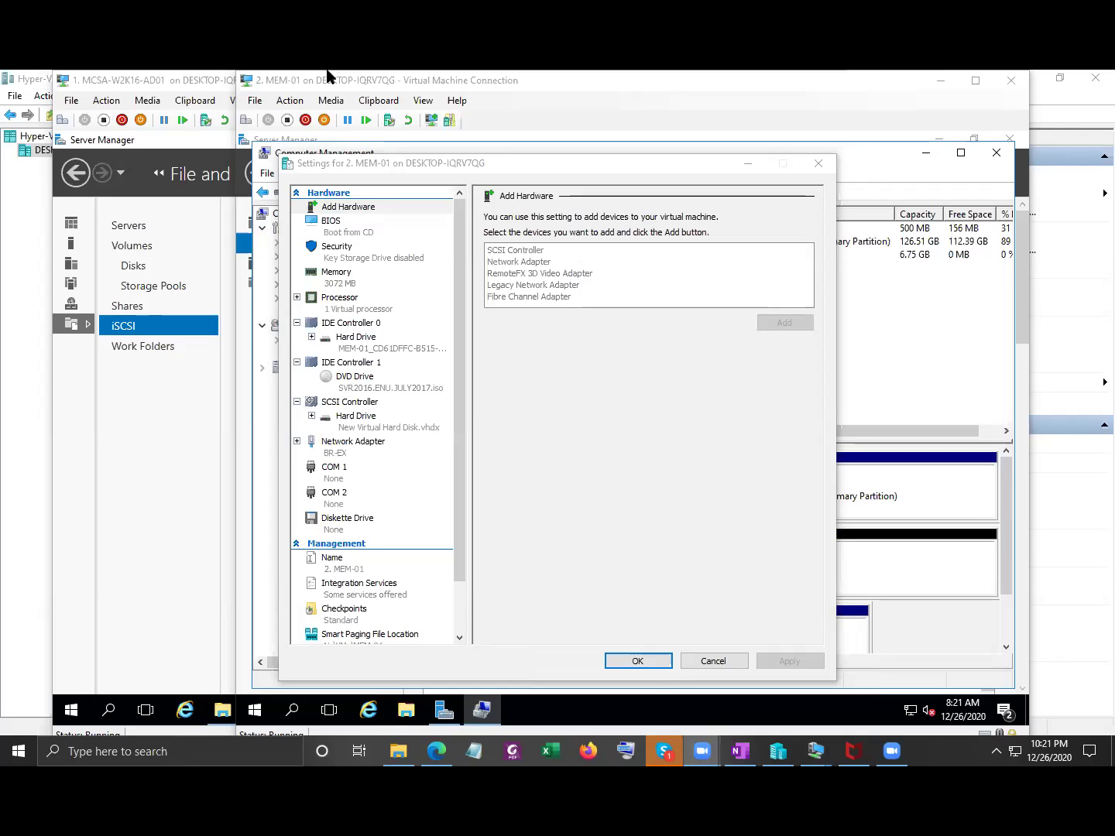
{"action": "left_click", "coordinate": [702, 666]}
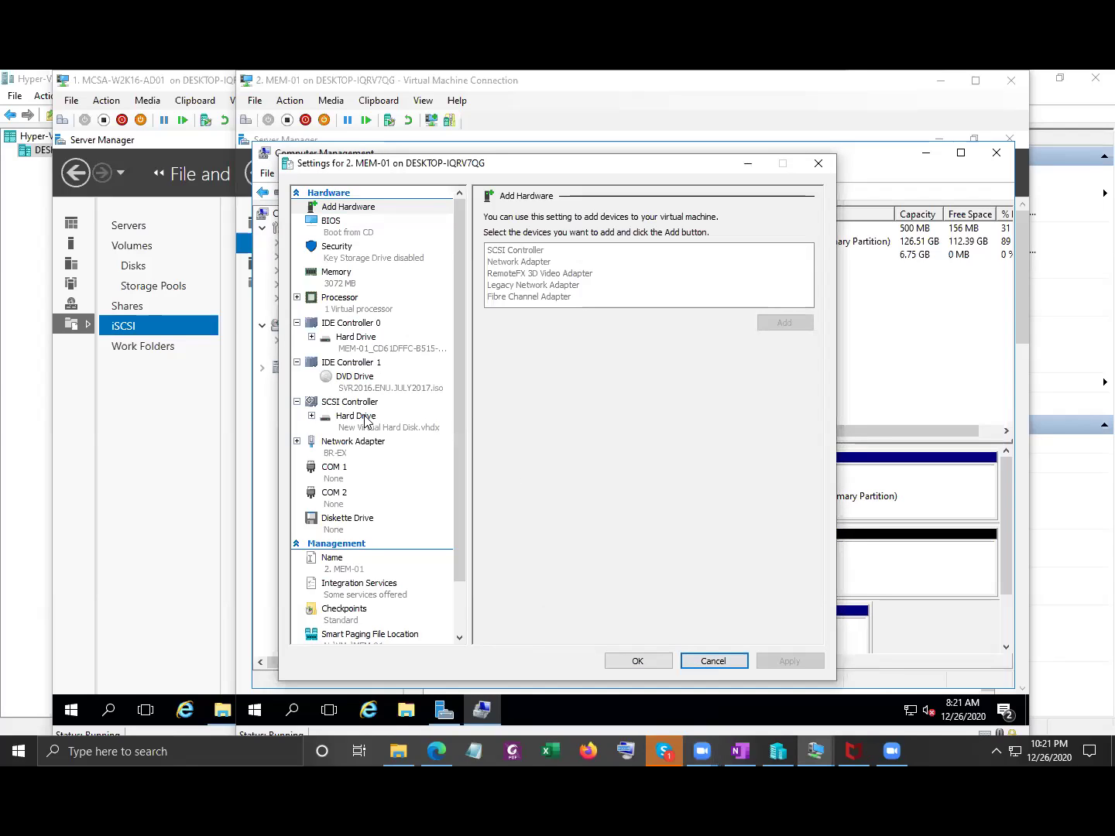
{"action": "left_click", "coordinate": [367, 422]}
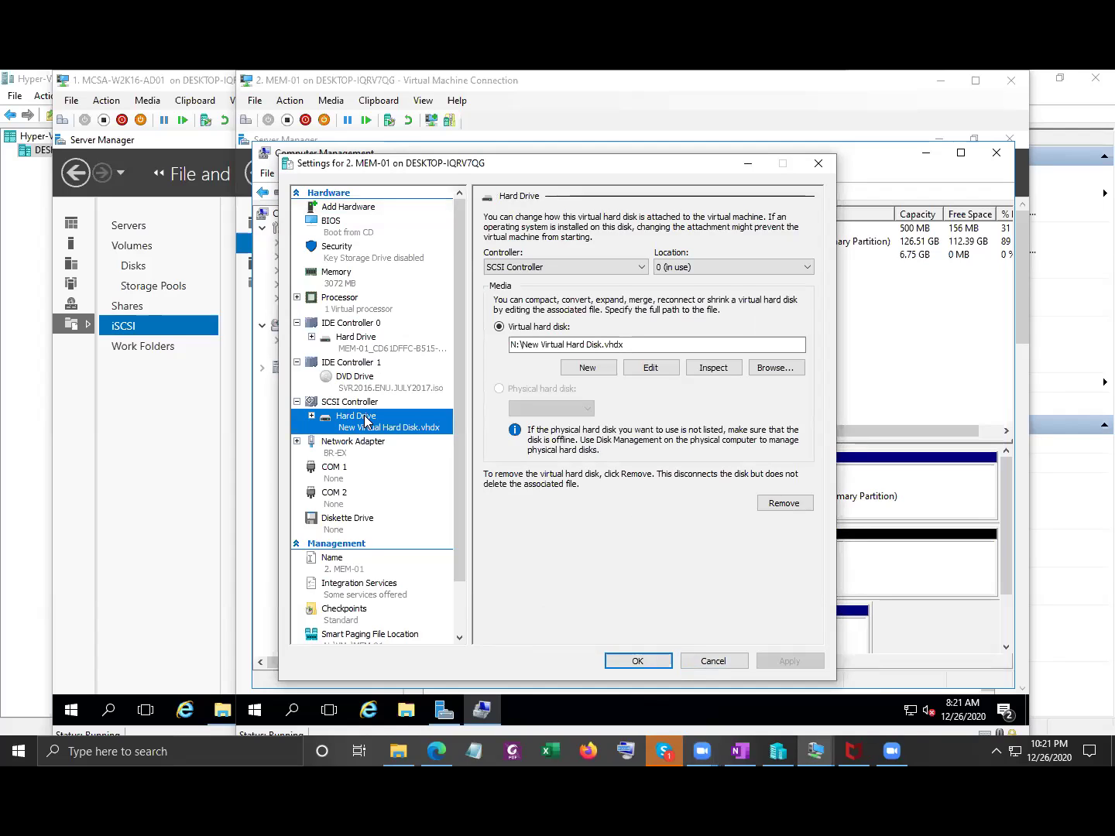
{"action": "left_click", "coordinate": [798, 509]}
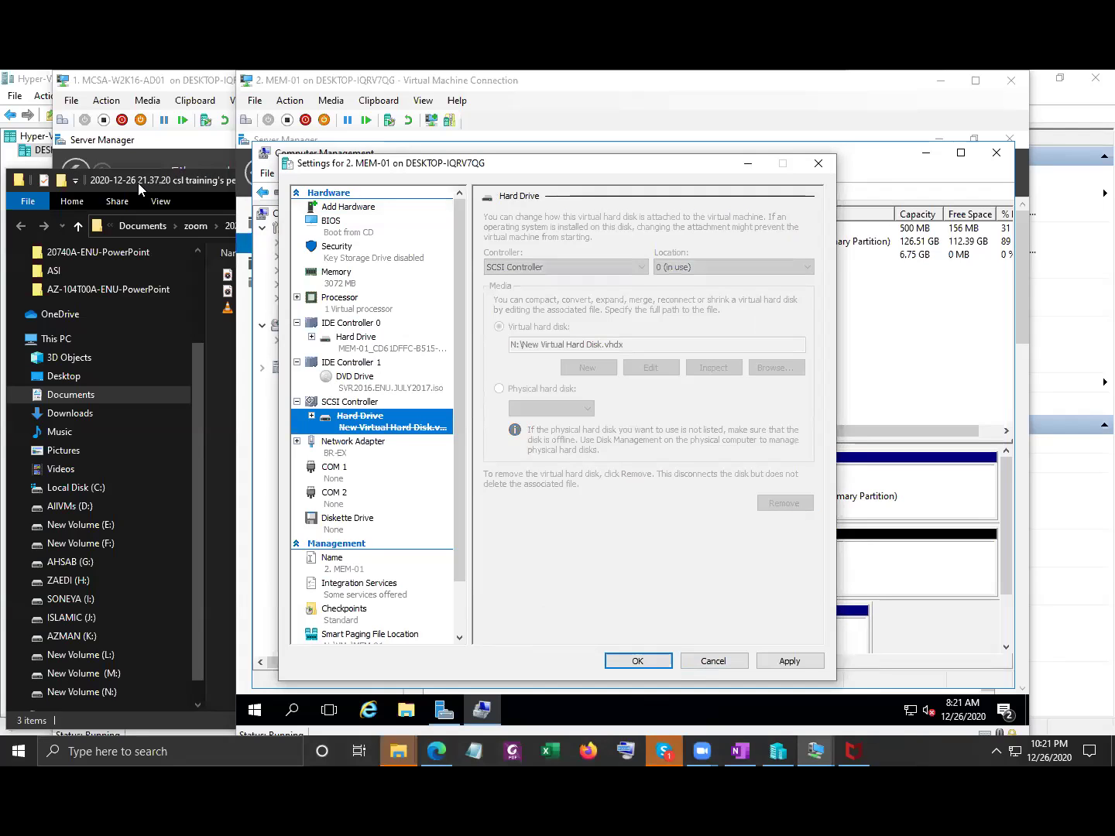
{"action": "key", "text": "alt+space"}
{"action": "left_click", "coordinate": [191, 242]}
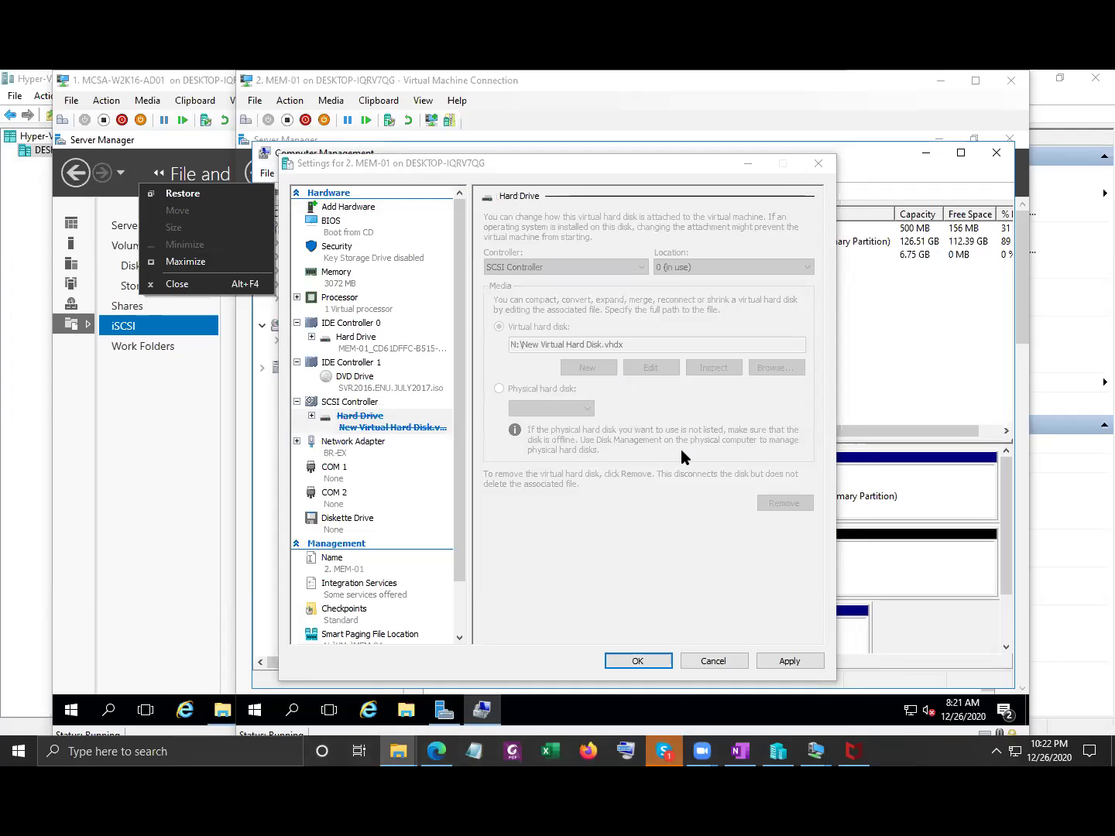
{"action": "left_click", "coordinate": [787, 660]}
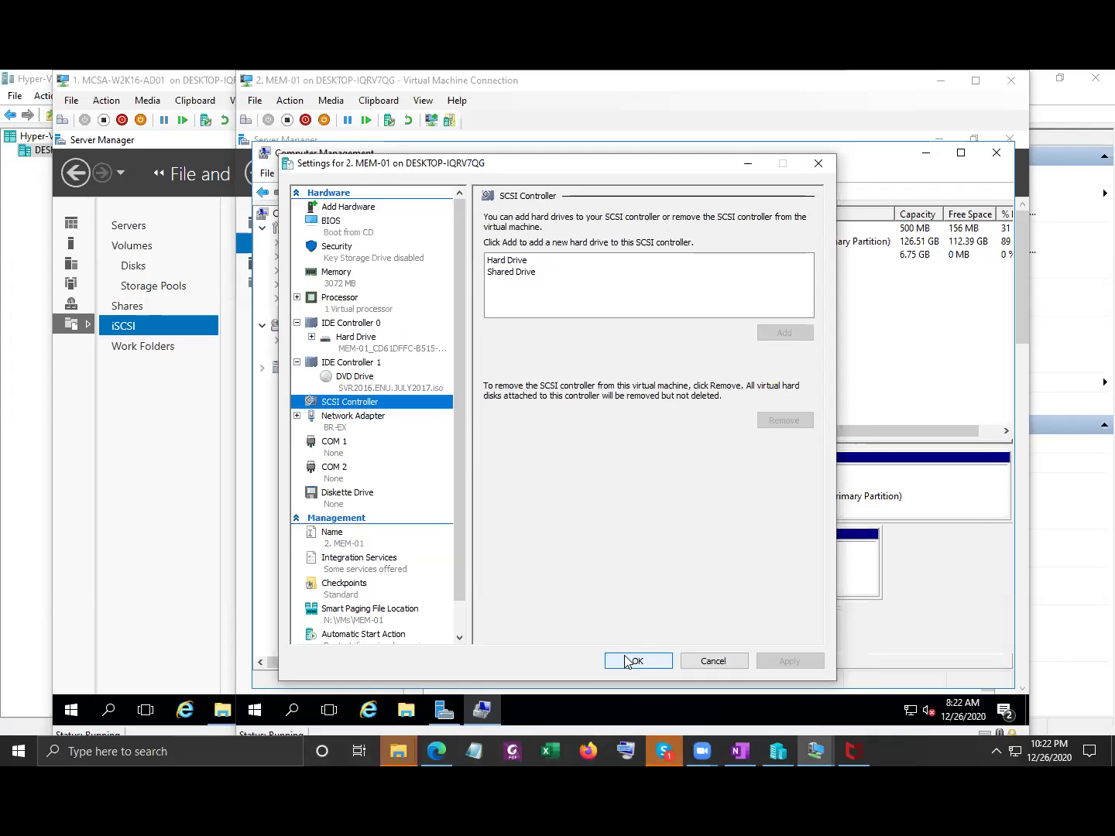
{"action": "left_click", "coordinate": [637, 661]}
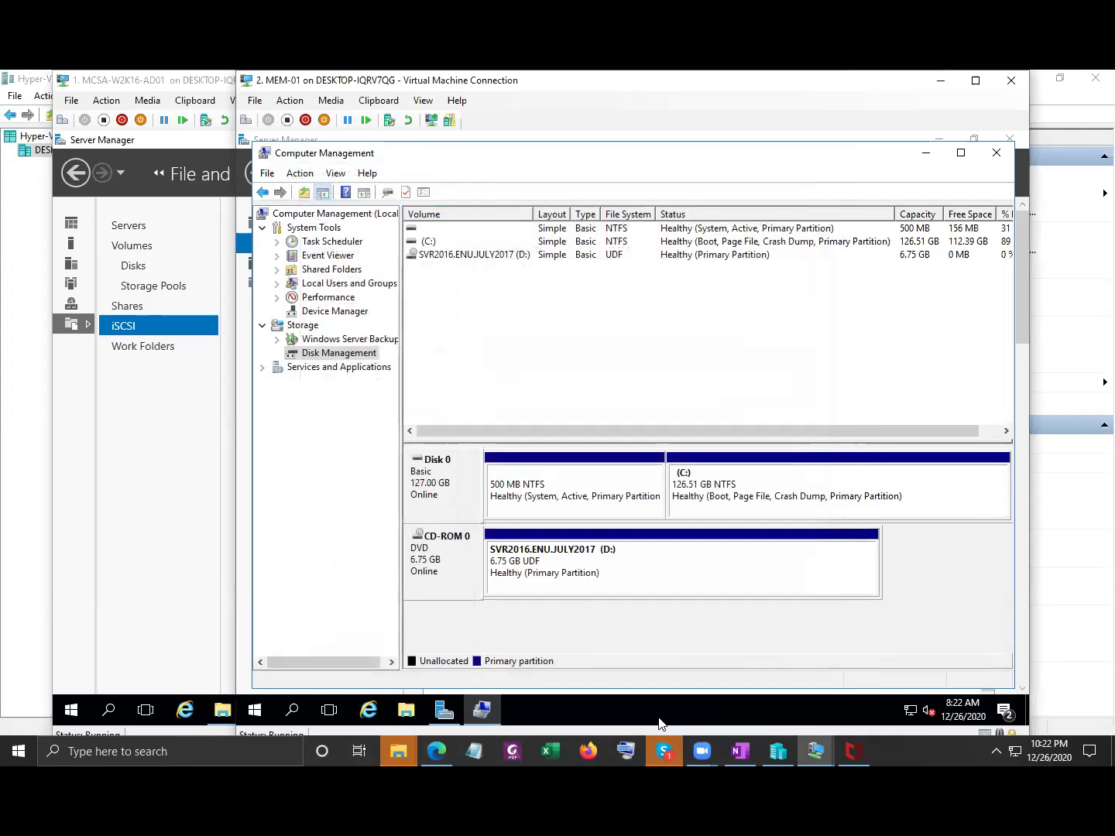
Step: Close the Computer Management window
{"action": "mouse_move", "coordinate": [702, 753]}
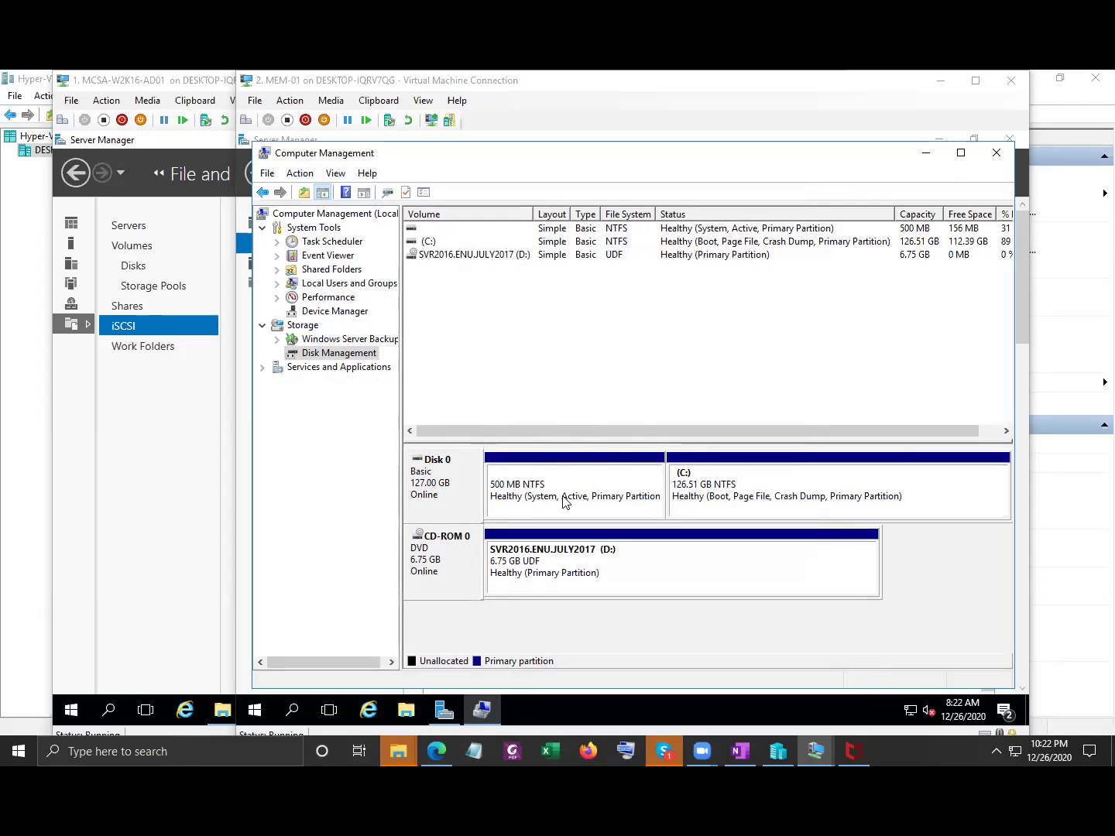
{"action": "left_click", "coordinate": [996, 154]}
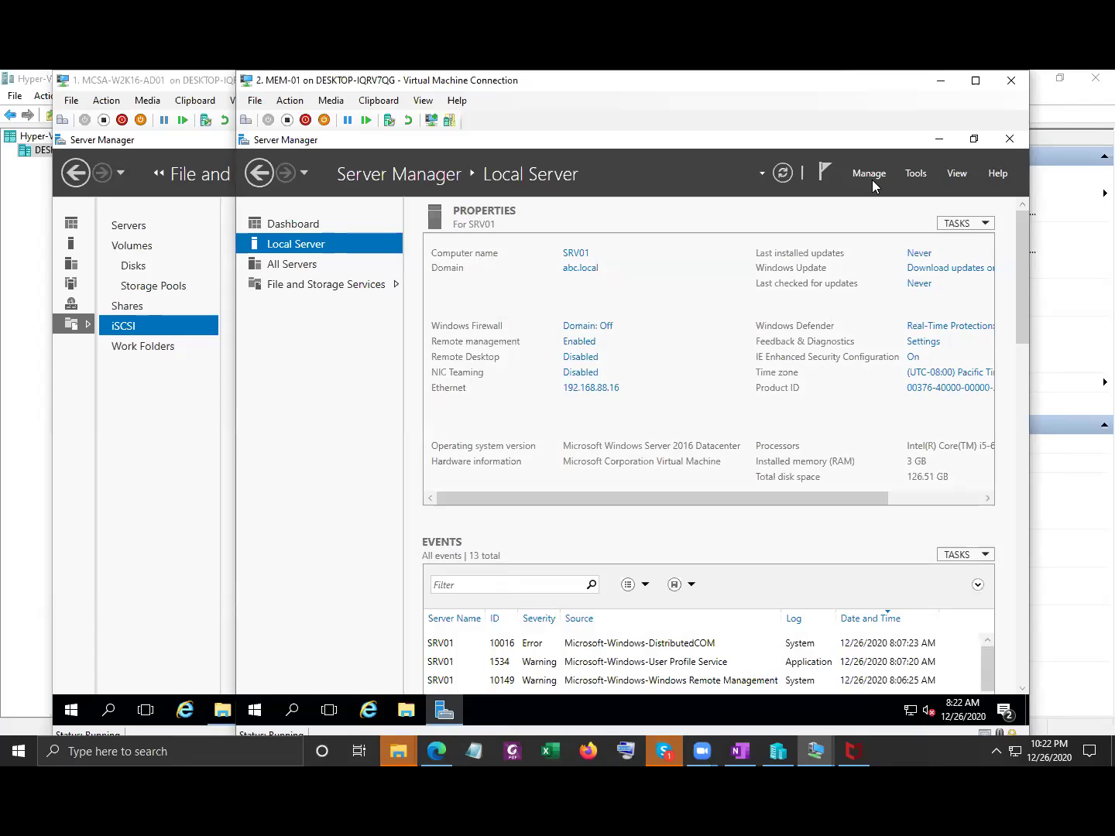
Step: Open Computer Management's Disk Management on MEM-01, then return to Server Manager's Tools list
{"action": "left_click", "coordinate": [138, 419]}
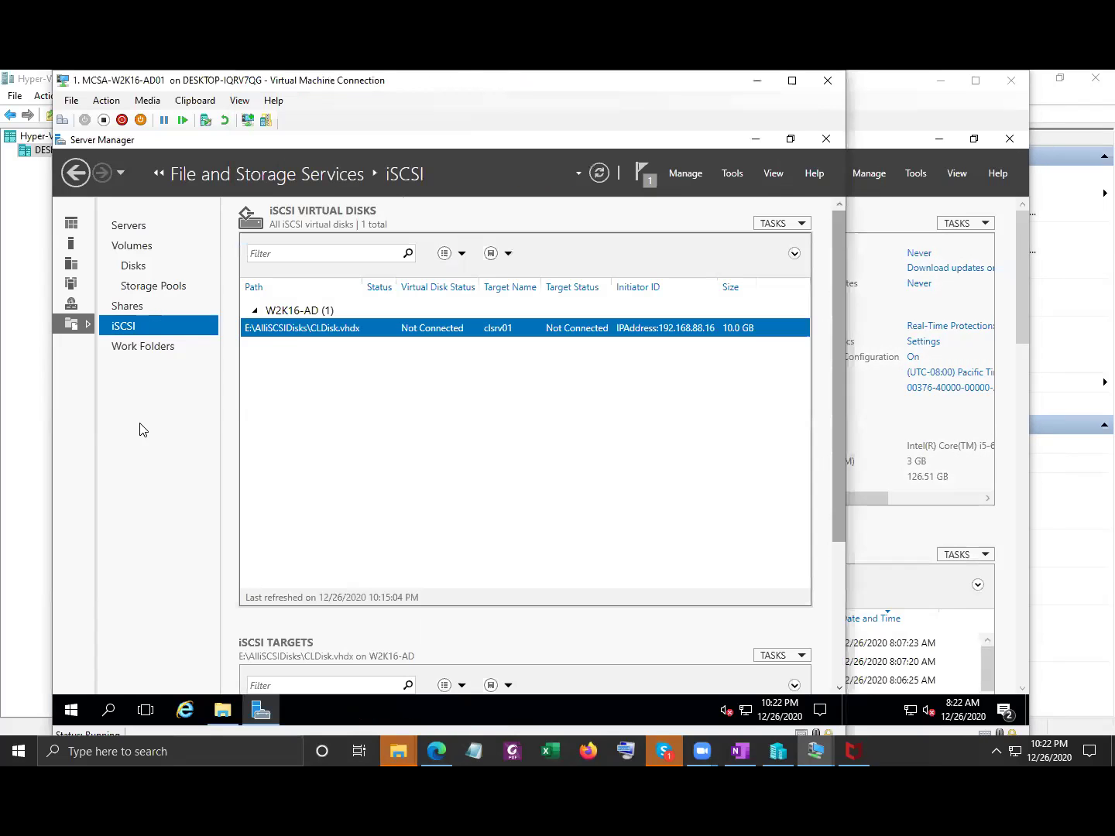
{"action": "left_click", "coordinate": [888, 252]}
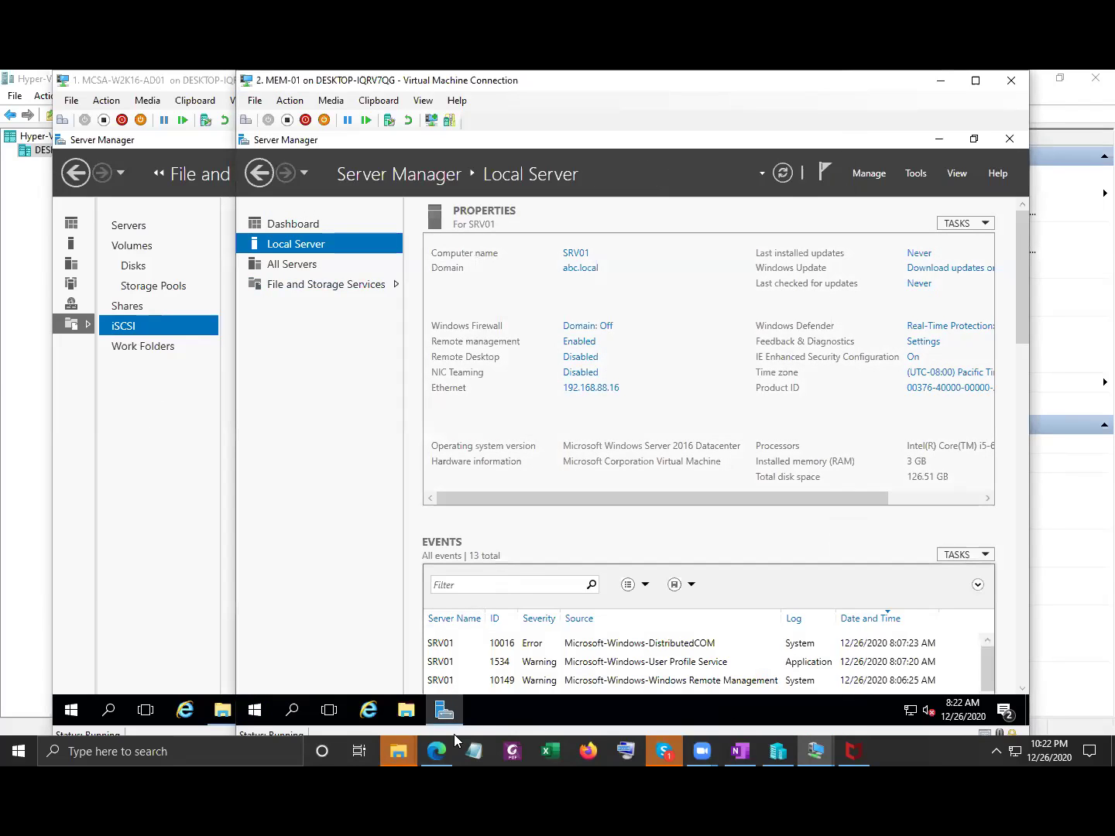
{"action": "left_click", "coordinate": [911, 175]}
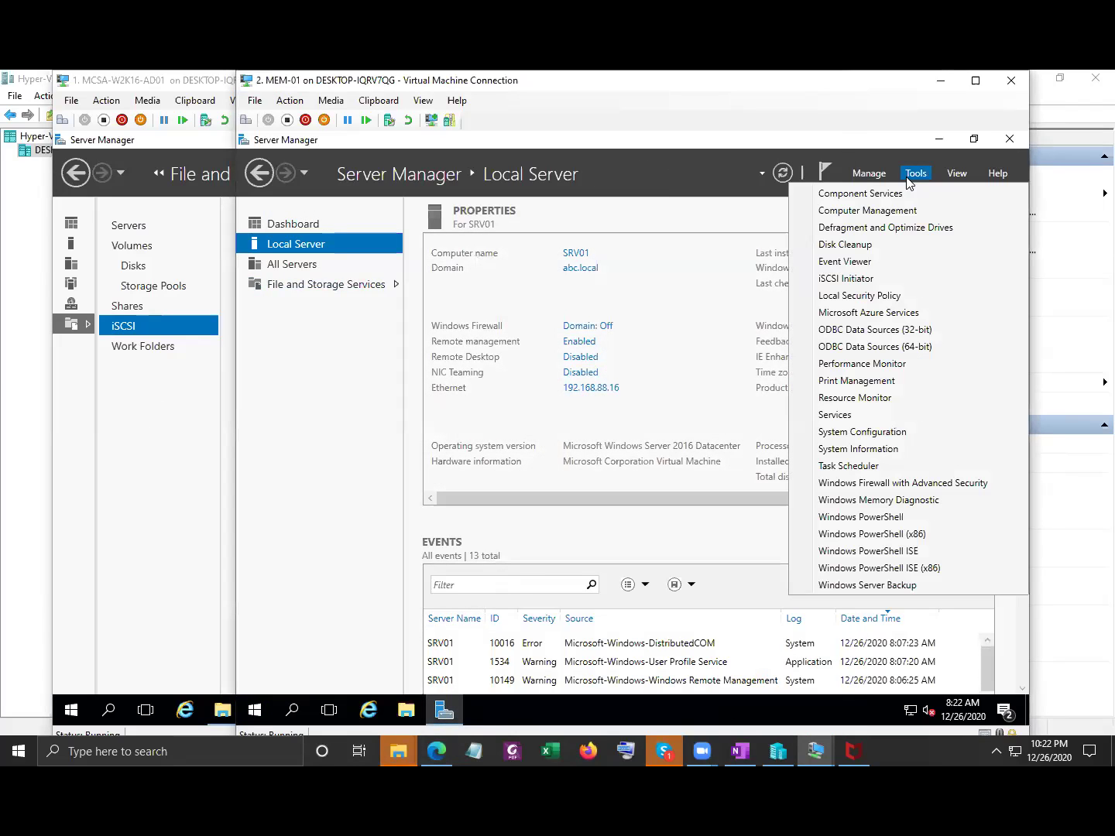
{"action": "left_click", "coordinate": [877, 212]}
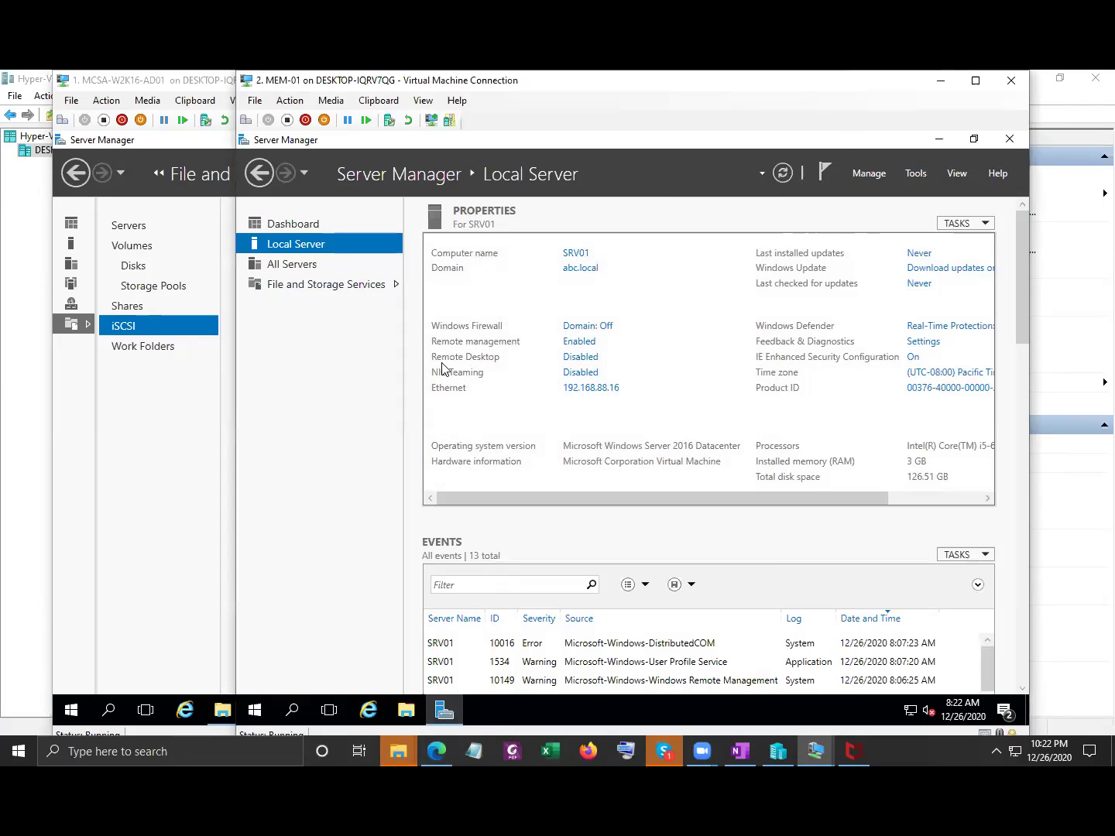
{"action": "left_click", "coordinate": [330, 354]}
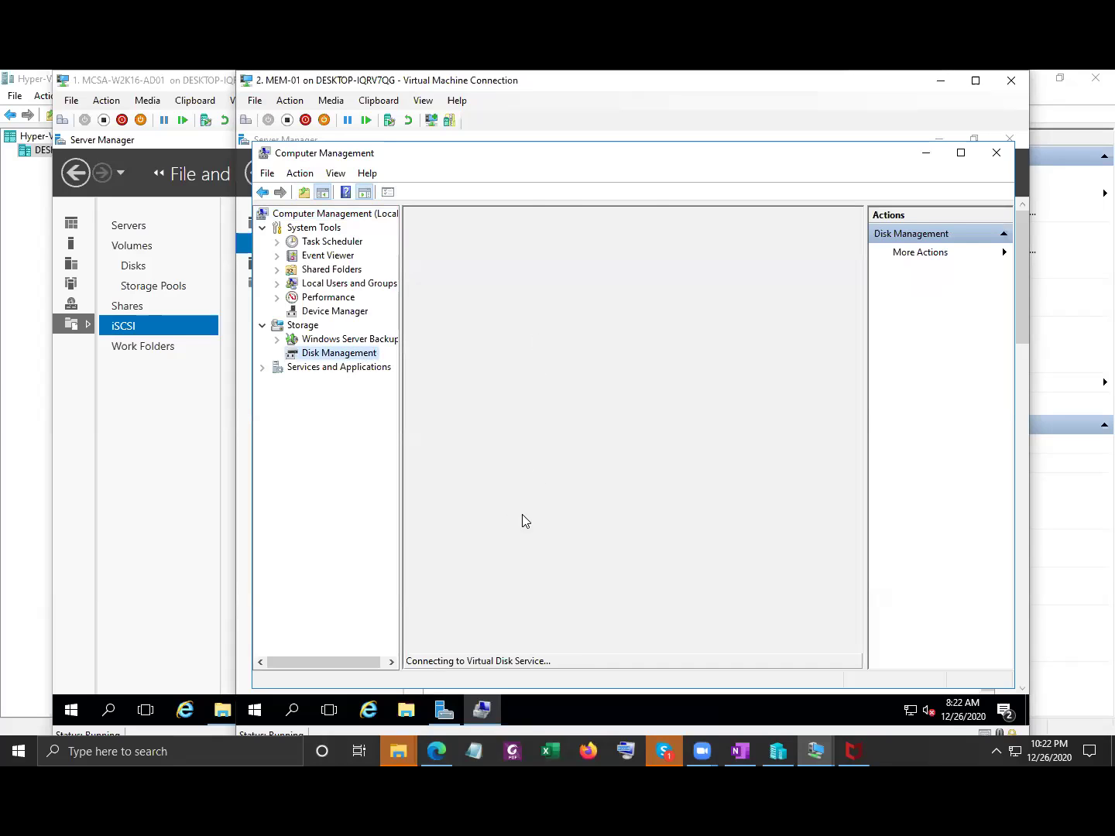
{"action": "left_click", "coordinate": [237, 390]}
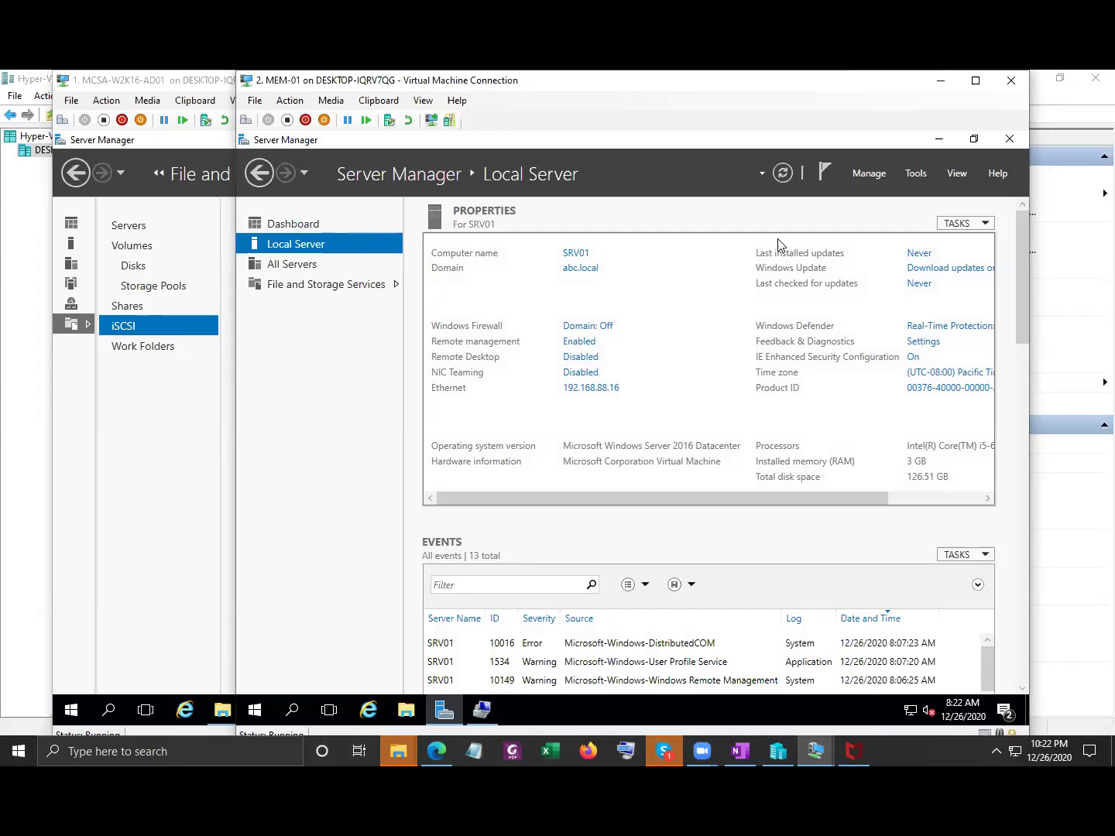
{"action": "left_click", "coordinate": [925, 177]}
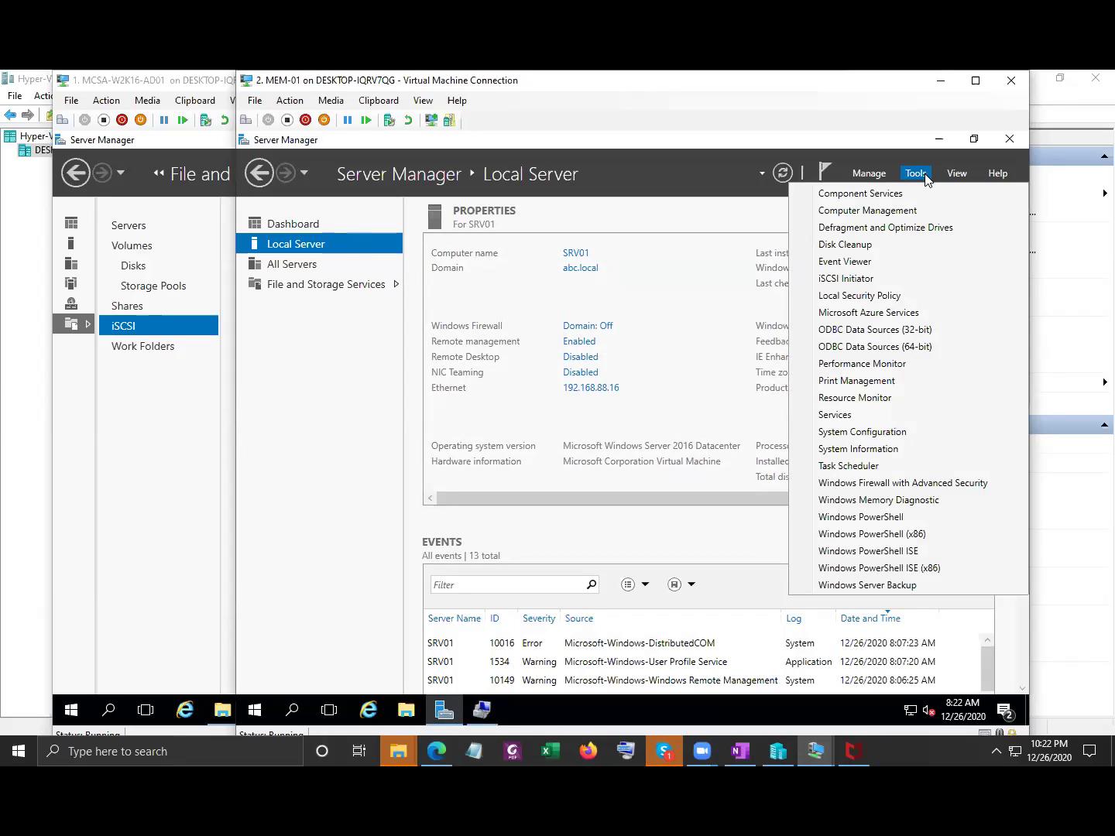
Step: Launch iSCSI Initiator and accept starting the Microsoft iSCSI service automatically
{"action": "left_click", "coordinate": [887, 281]}
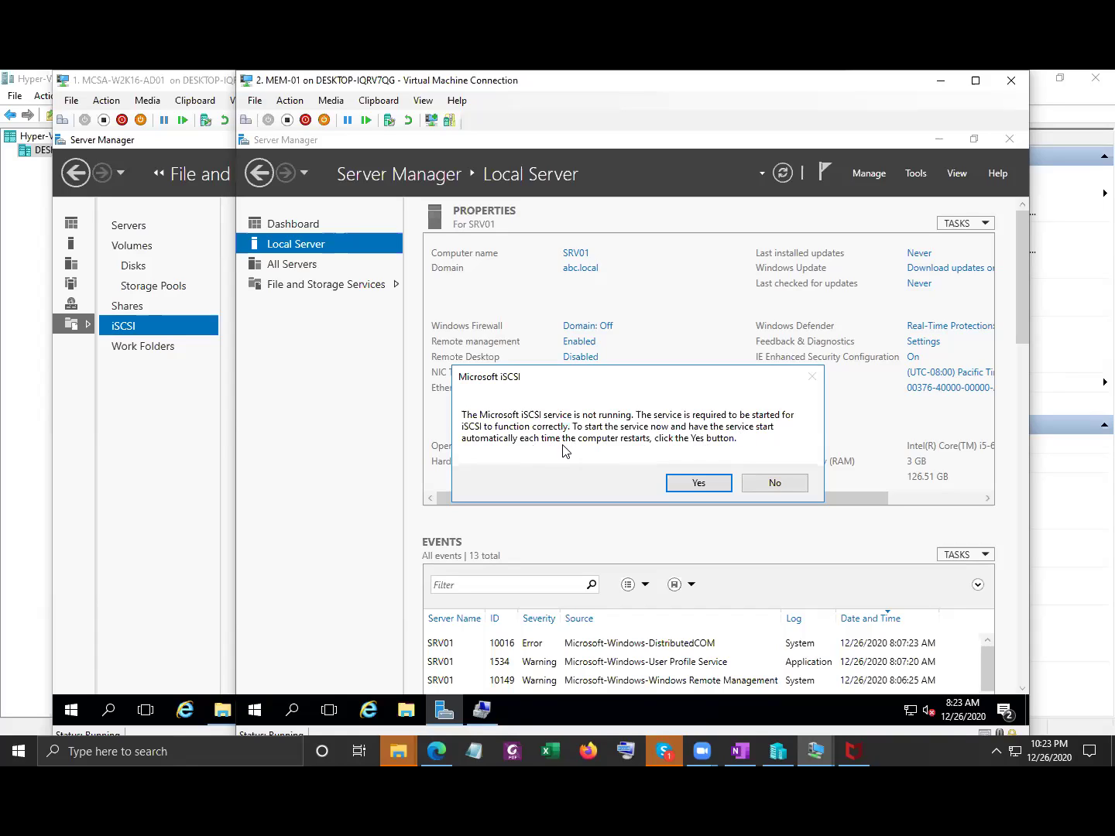
{"action": "left_click", "coordinate": [700, 484]}
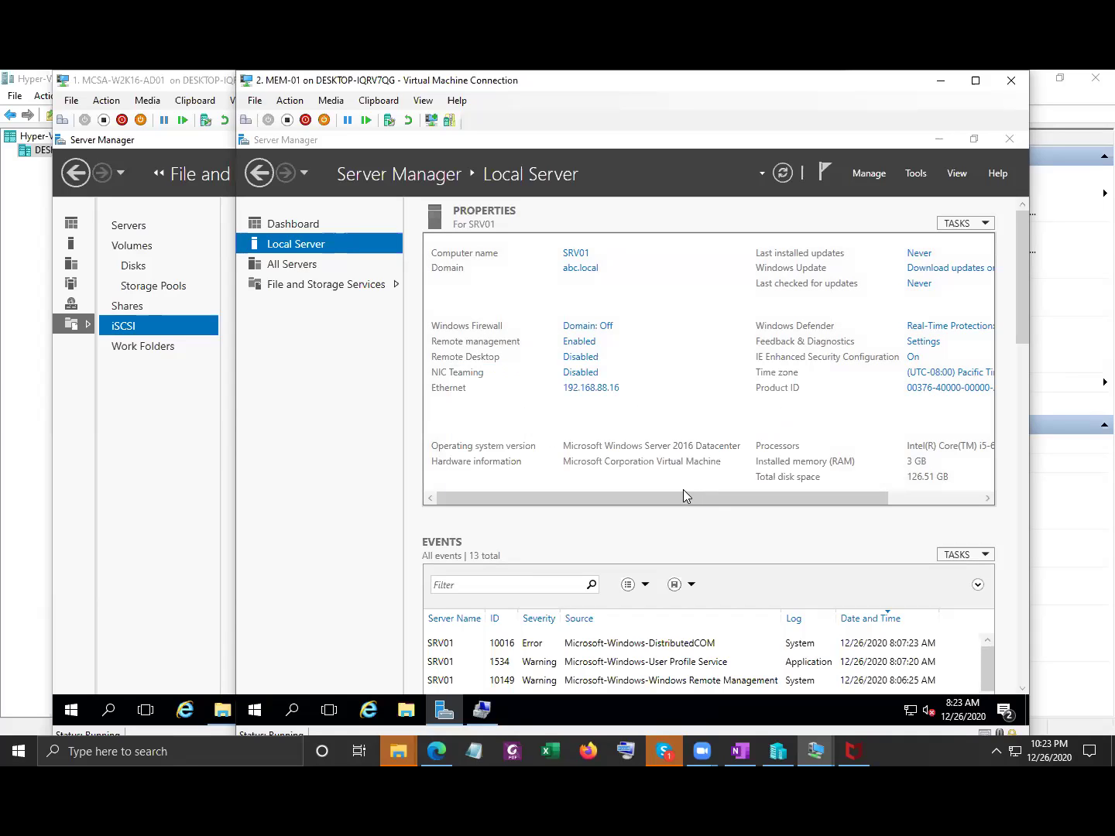
{"action": "left_click", "coordinate": [914, 173]}
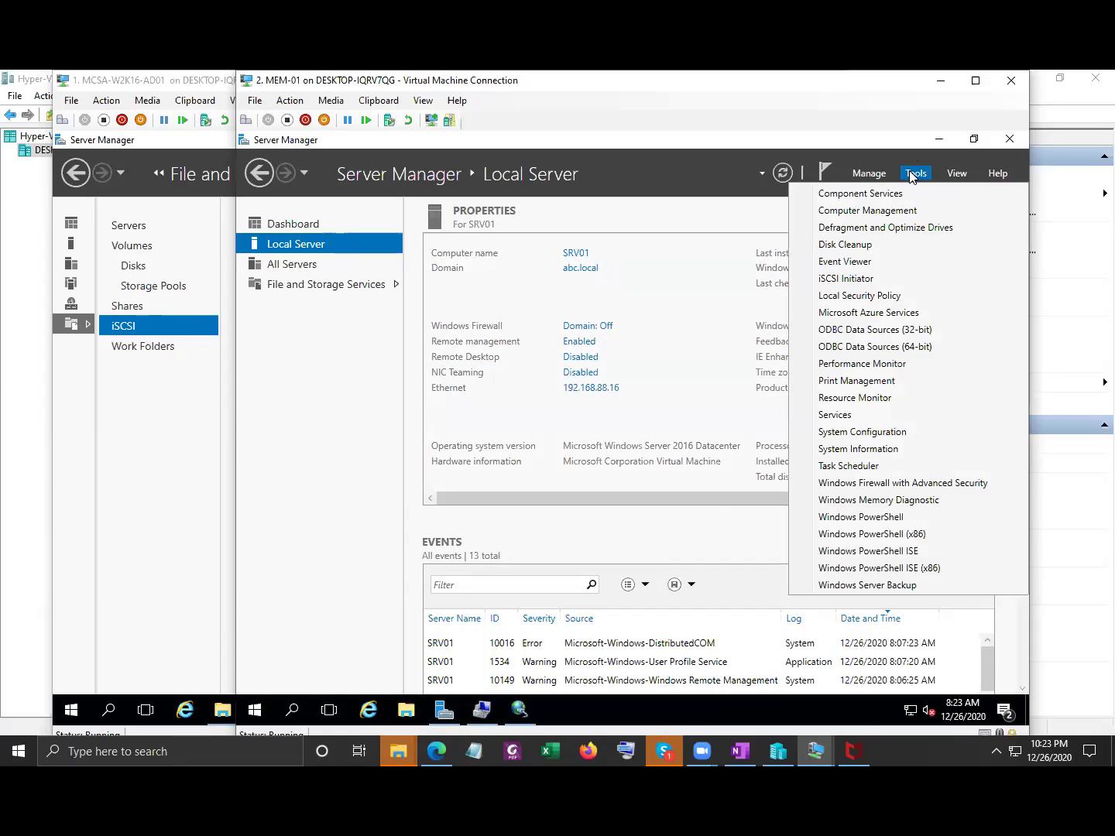
Step: In Services, locate Microsoft iSCSI Initiator Service and verify it is Running with Automatic startup
{"action": "left_click", "coordinate": [857, 414]}
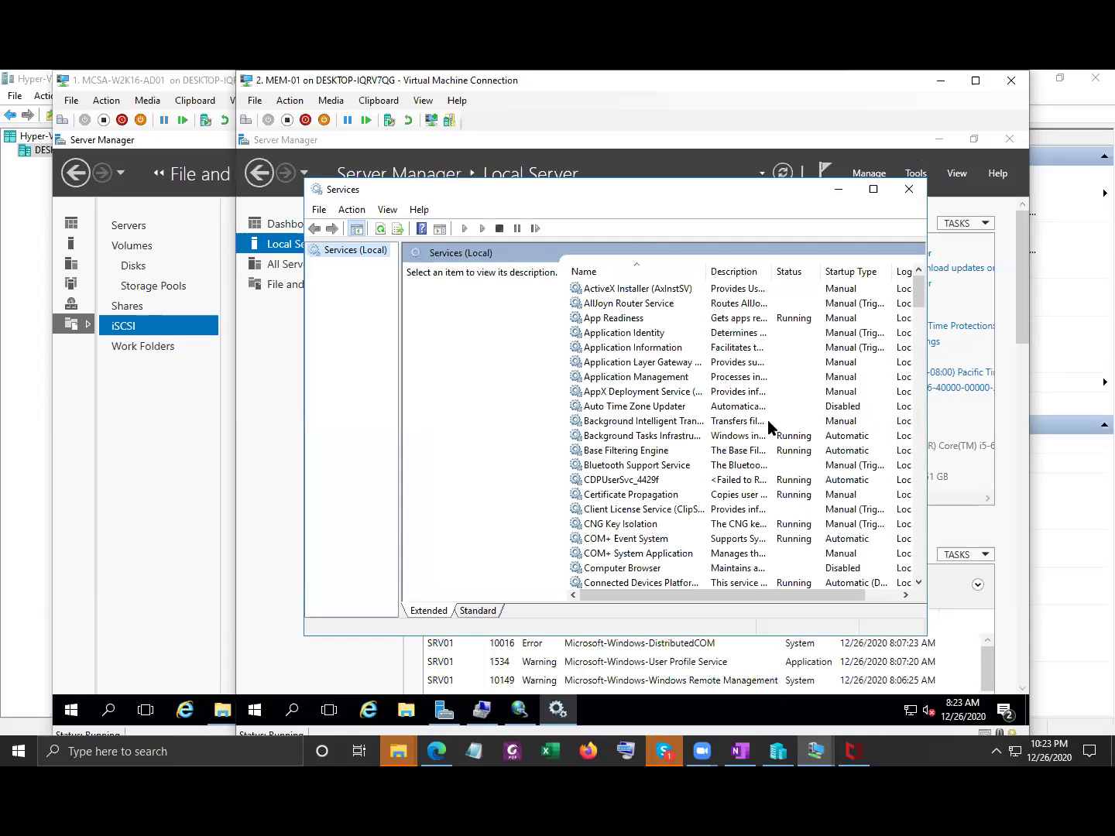
{"action": "left_click", "coordinate": [624, 466]}
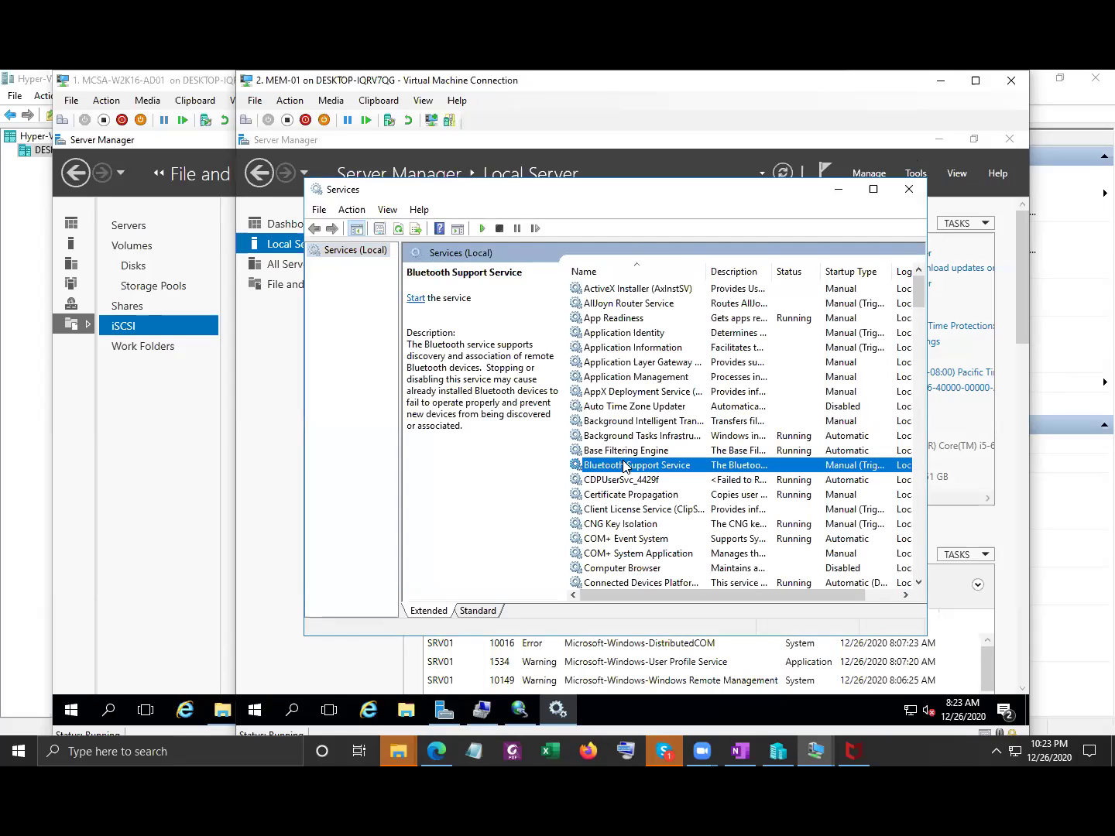
{"action": "key", "text": "i"}
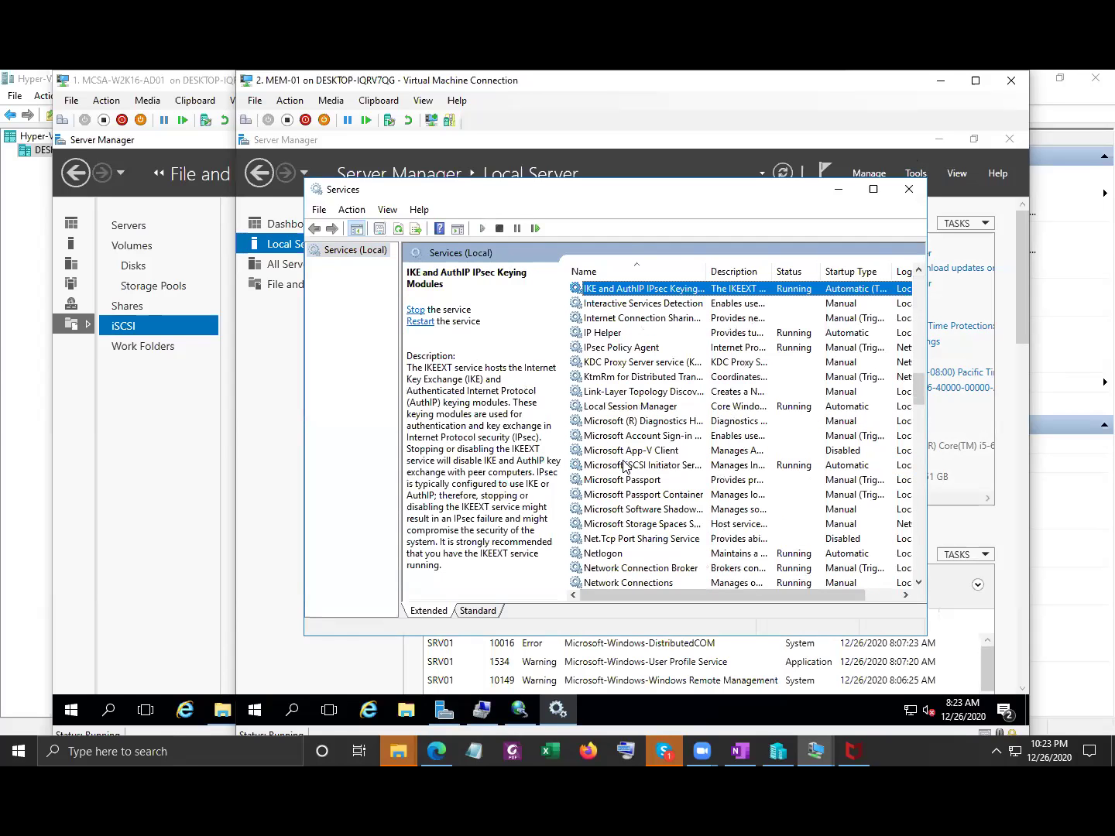
{"action": "scroll", "coordinate": [625, 465], "scroll_direction": "up", "scroll_amount": 3}
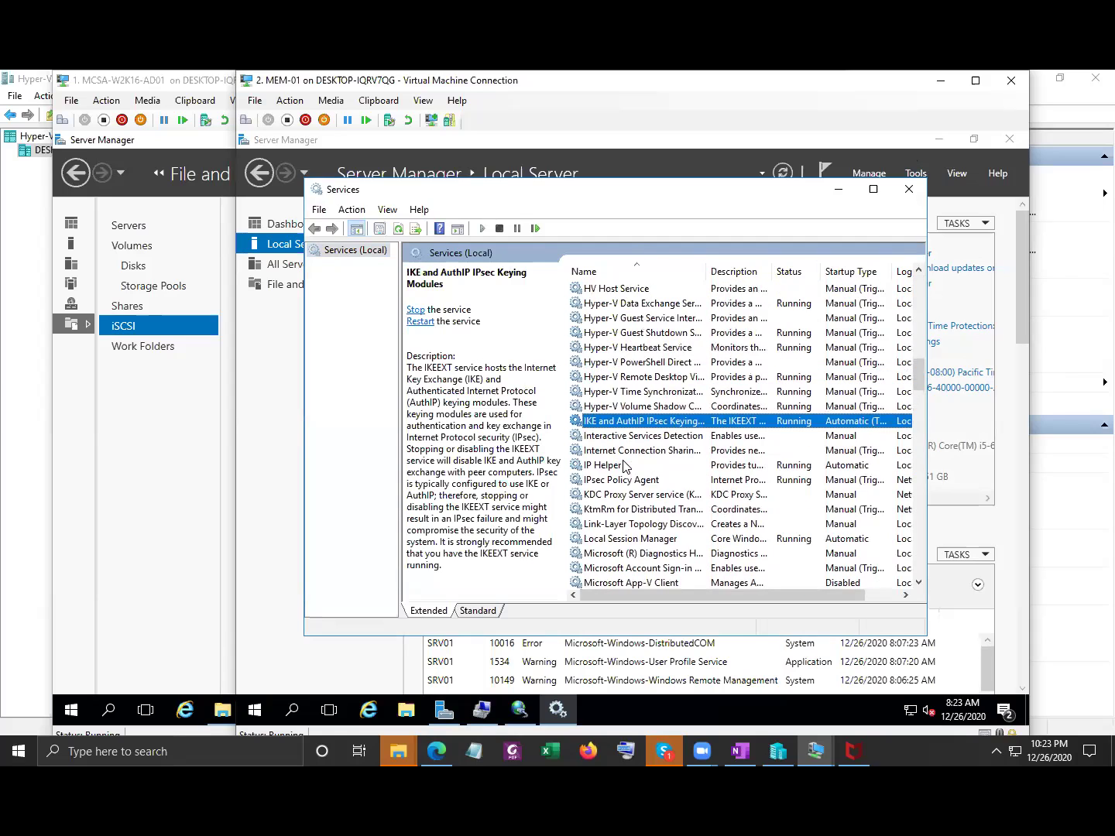
{"action": "scroll", "coordinate": [624, 465], "scroll_direction": "down", "scroll_amount": 15}
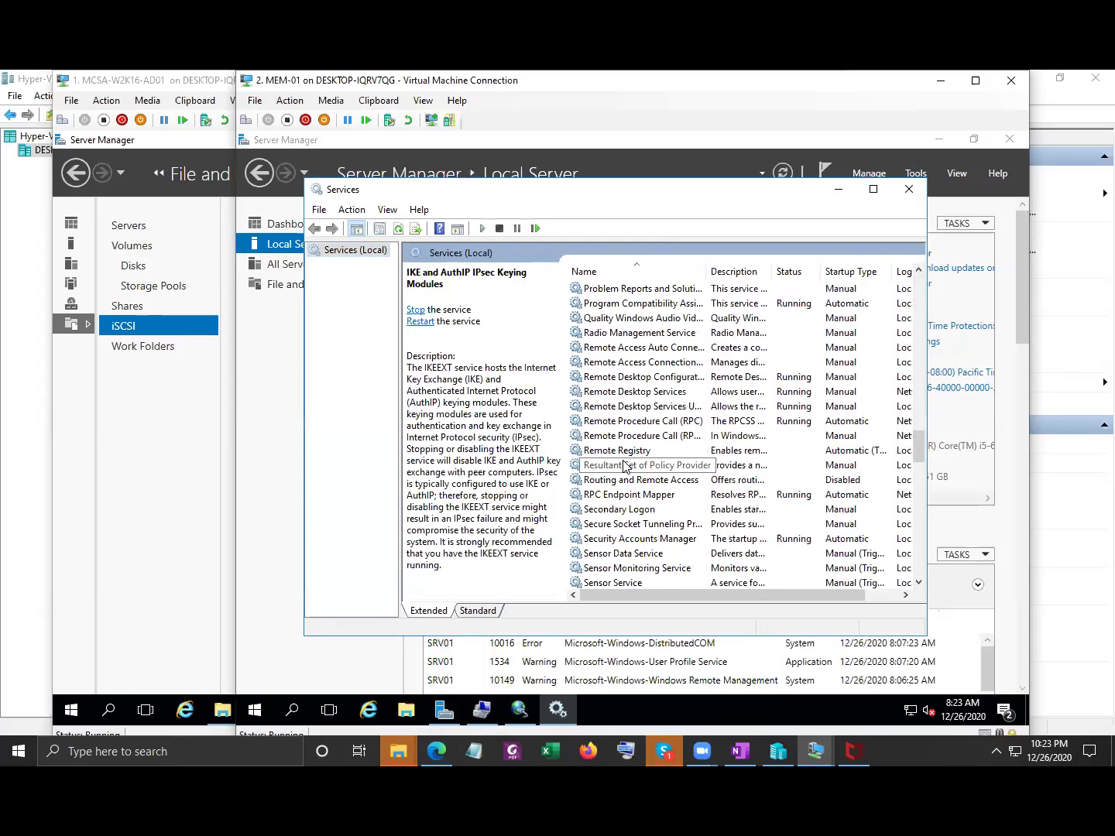
{"action": "scroll", "coordinate": [625, 466], "scroll_direction": "down", "scroll_amount": 20}
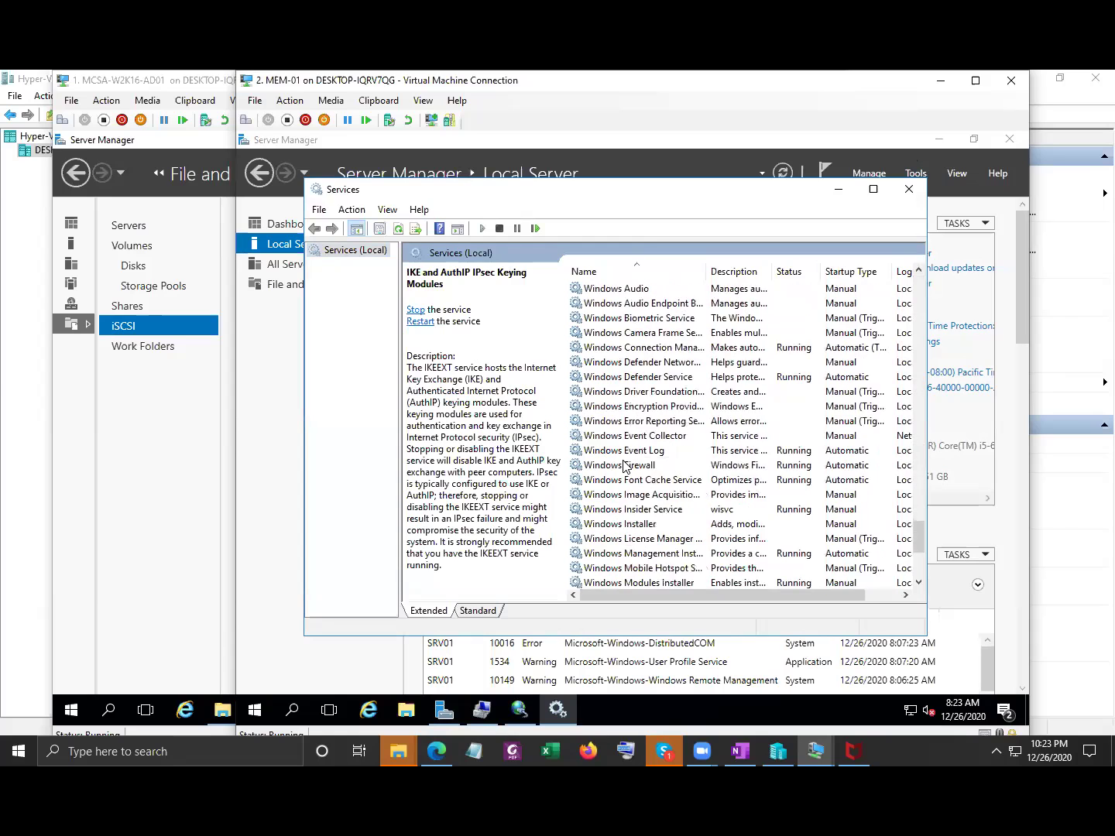
{"action": "scroll", "coordinate": [624, 465], "scroll_direction": "down", "scroll_amount": 2}
{"action": "scroll", "coordinate": [625, 465], "scroll_direction": "down", "scroll_amount": 2}
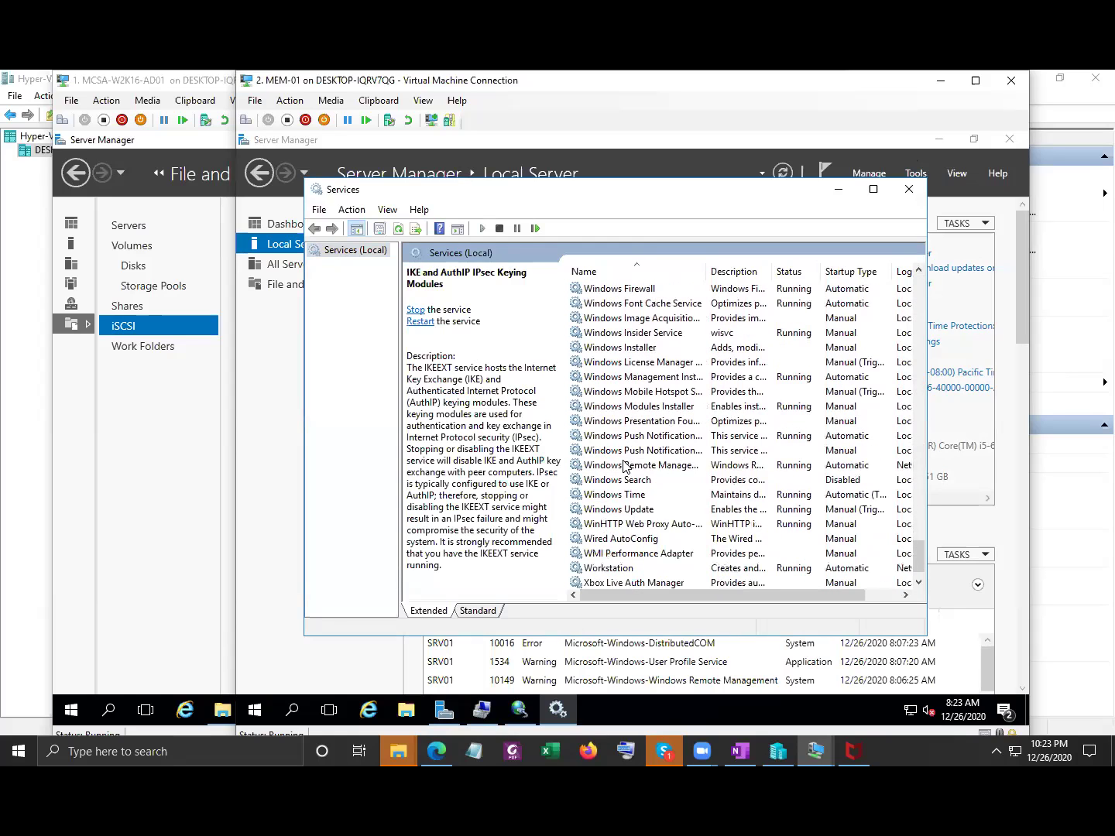
{"action": "scroll", "coordinate": [624, 465], "scroll_direction": "down", "scroll_amount": 1}
{"action": "scroll", "coordinate": [624, 466], "scroll_direction": "up", "scroll_amount": 6}
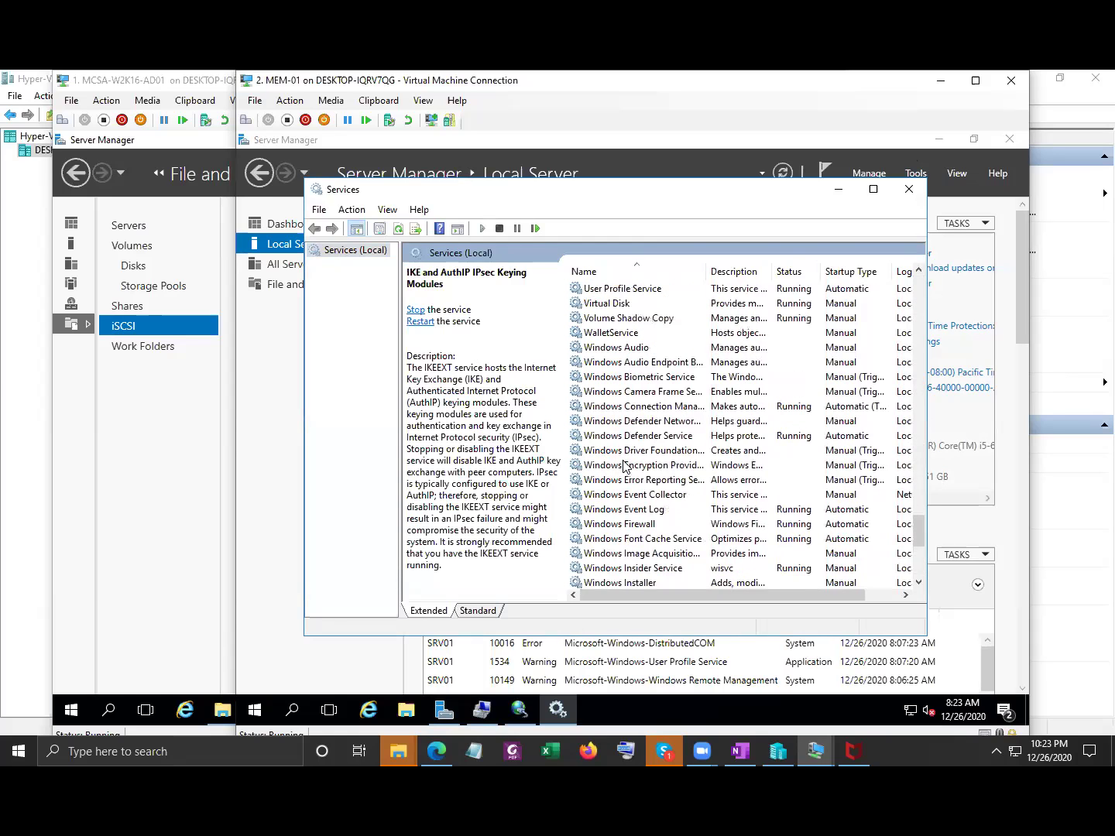
{"action": "scroll", "coordinate": [624, 466], "scroll_direction": "up", "scroll_amount": 6}
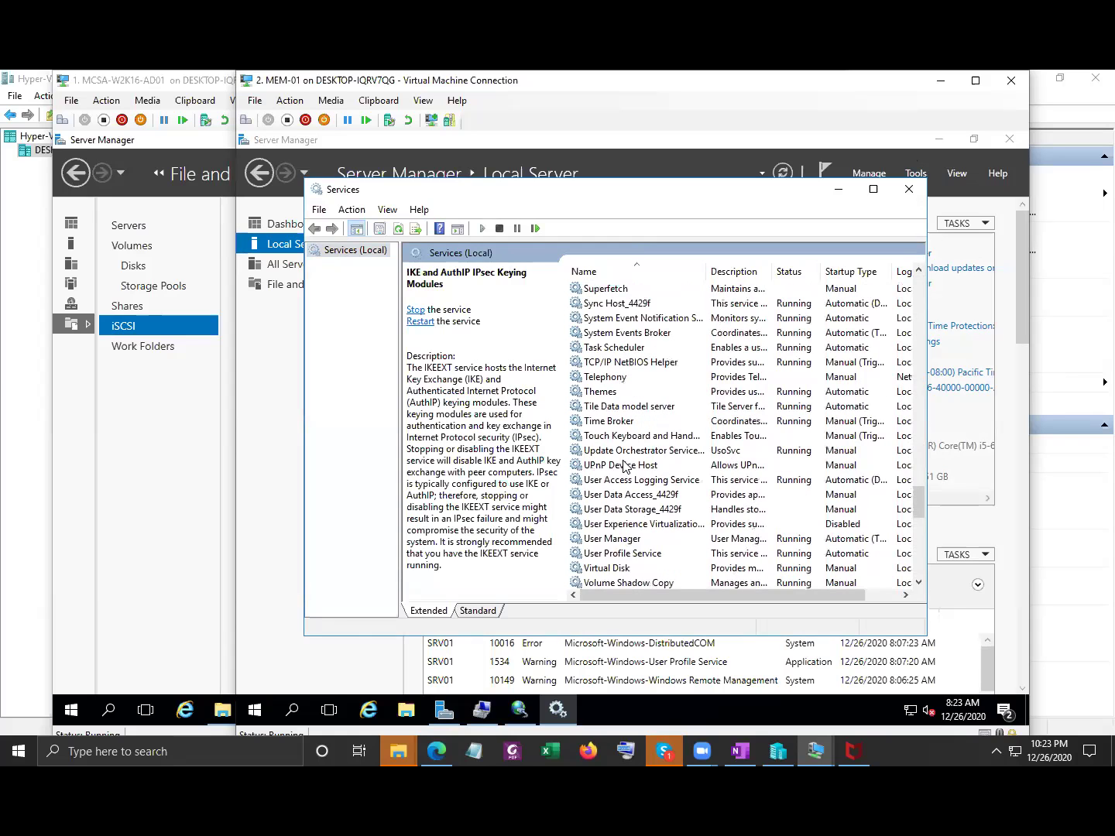
{"action": "scroll", "coordinate": [625, 465], "scroll_direction": "up", "scroll_amount": 7}
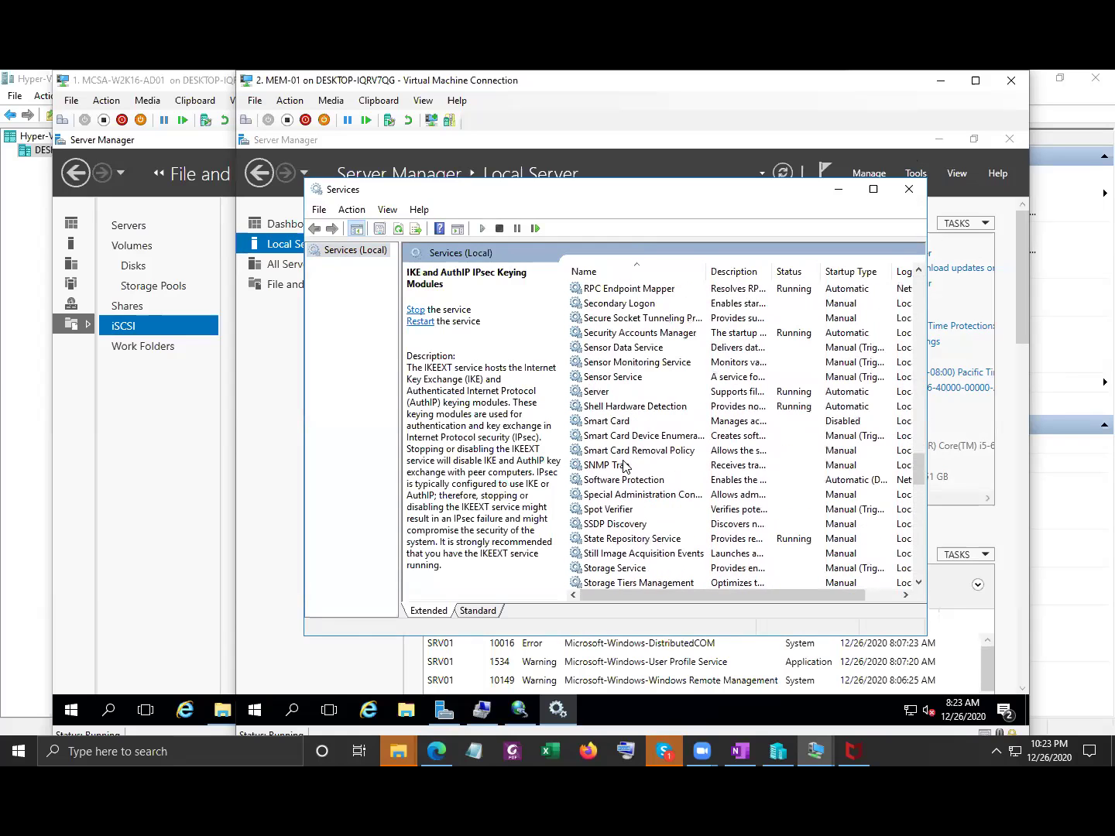
{"action": "scroll", "coordinate": [624, 465], "scroll_direction": "up", "scroll_amount": 9}
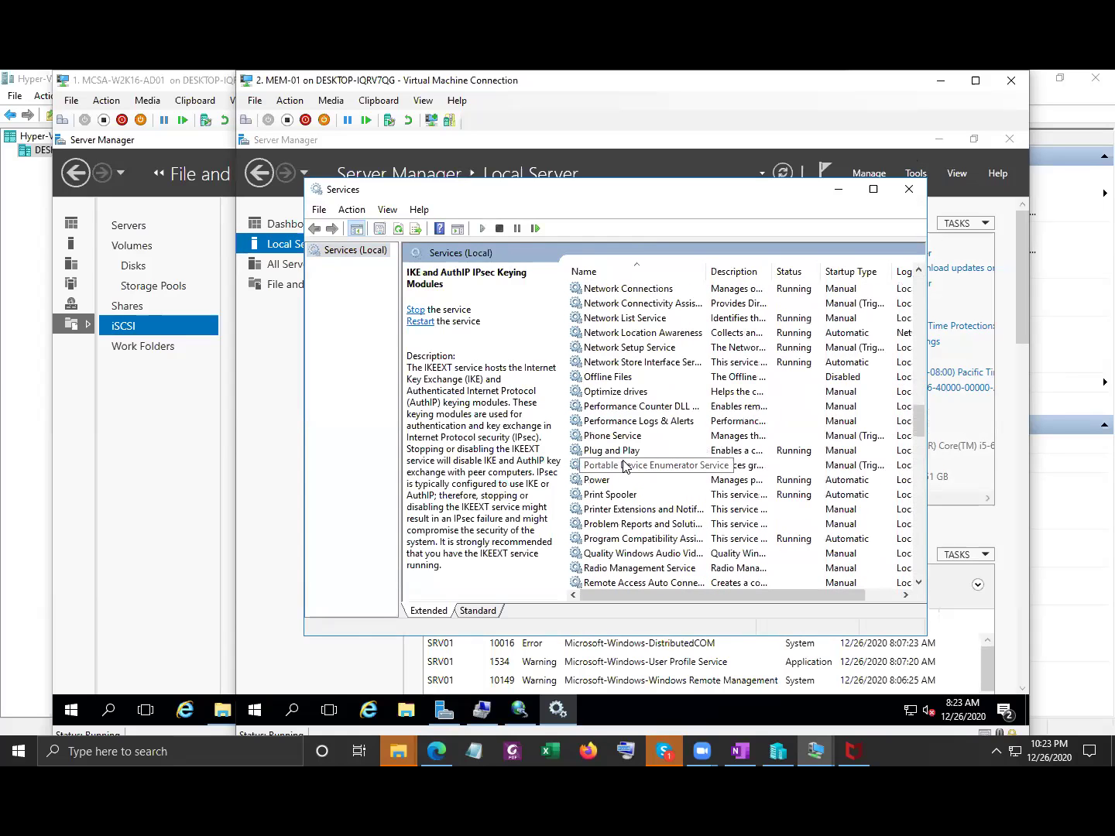
{"action": "scroll", "coordinate": [625, 466], "scroll_direction": "up", "scroll_amount": 4}
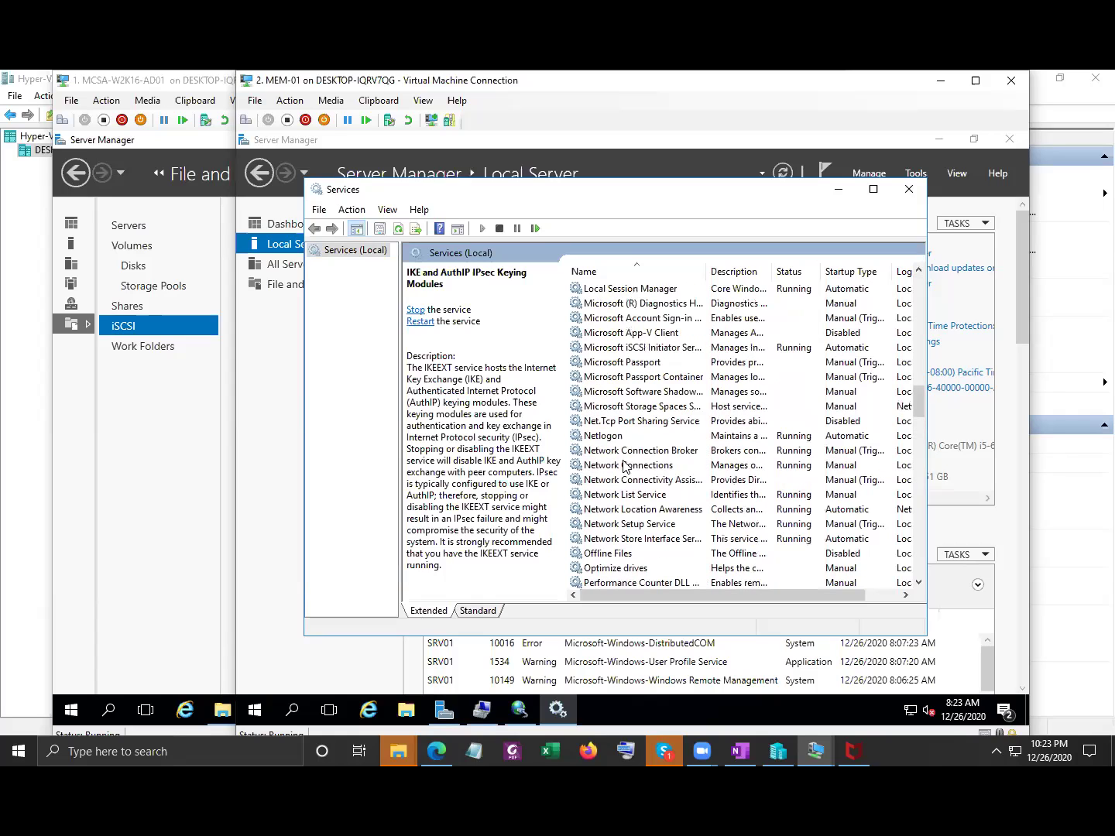
{"action": "left_click", "coordinate": [648, 349]}
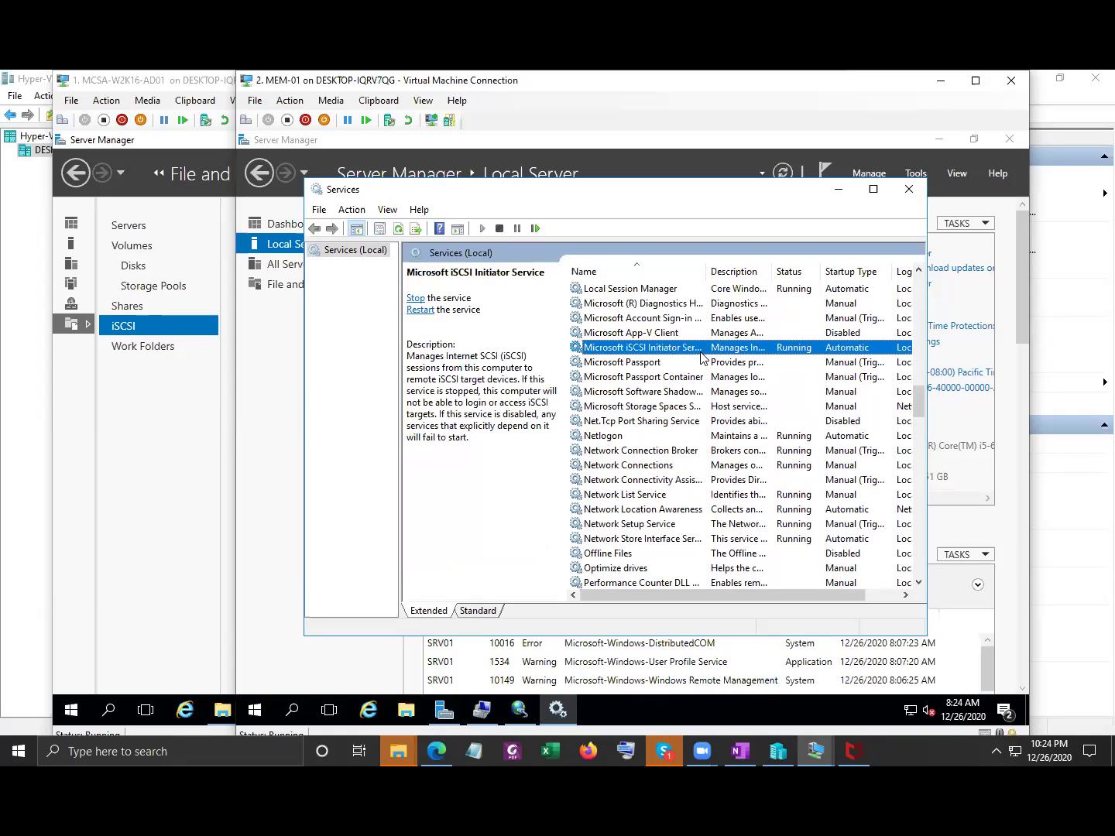
Step: Close the Services console and scroll SRV01's Local Server properties back into view
{"action": "left_click", "coordinate": [909, 189]}
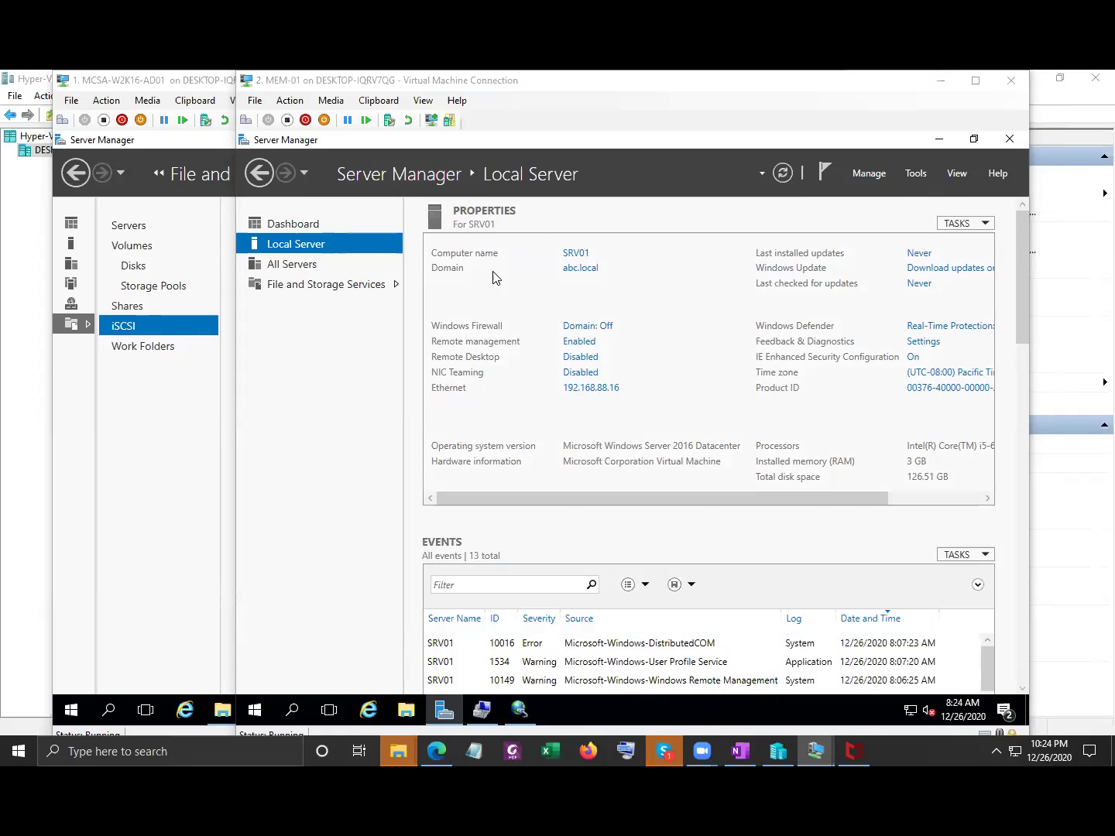
{"action": "left_click", "coordinate": [920, 499]}
{"action": "left_click_drag", "start_coordinate": [916, 496], "coordinate": [571, 450]}
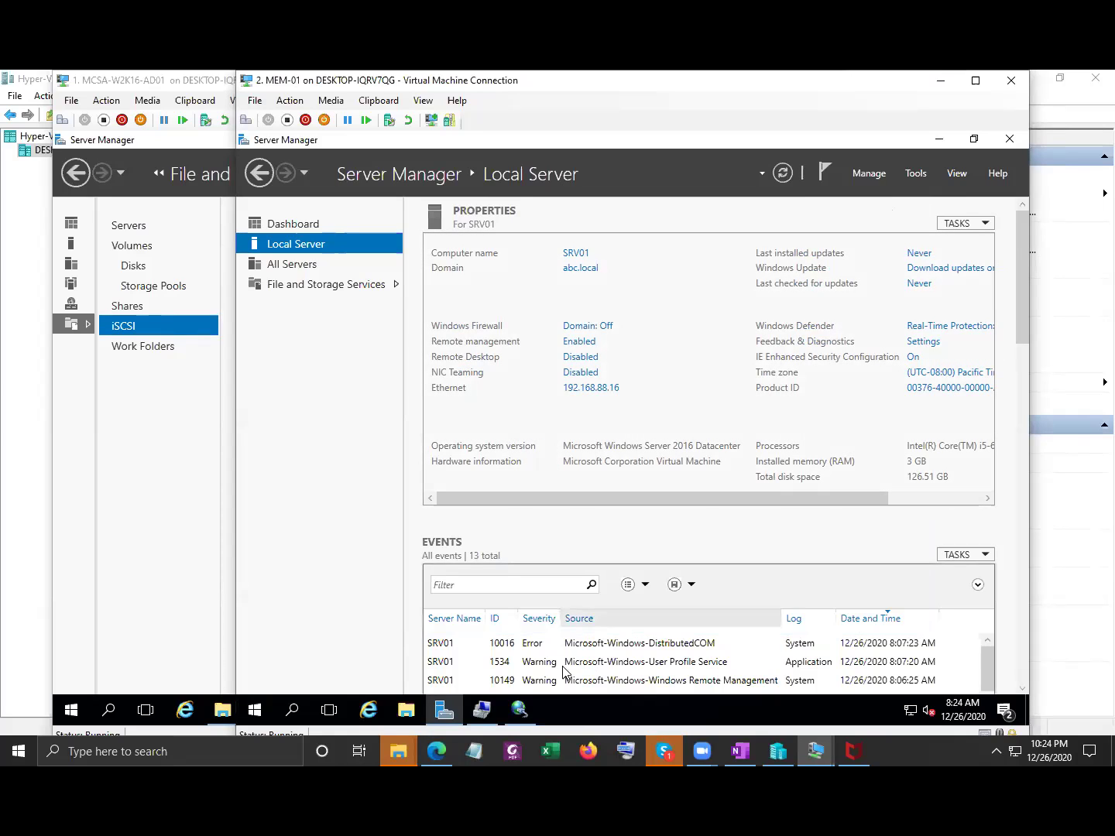
Step: Enter target address 192.168.88.11 in iSCSI Initiator, checking AD01's IP in Server Manager
{"action": "left_click", "coordinate": [518, 711]}
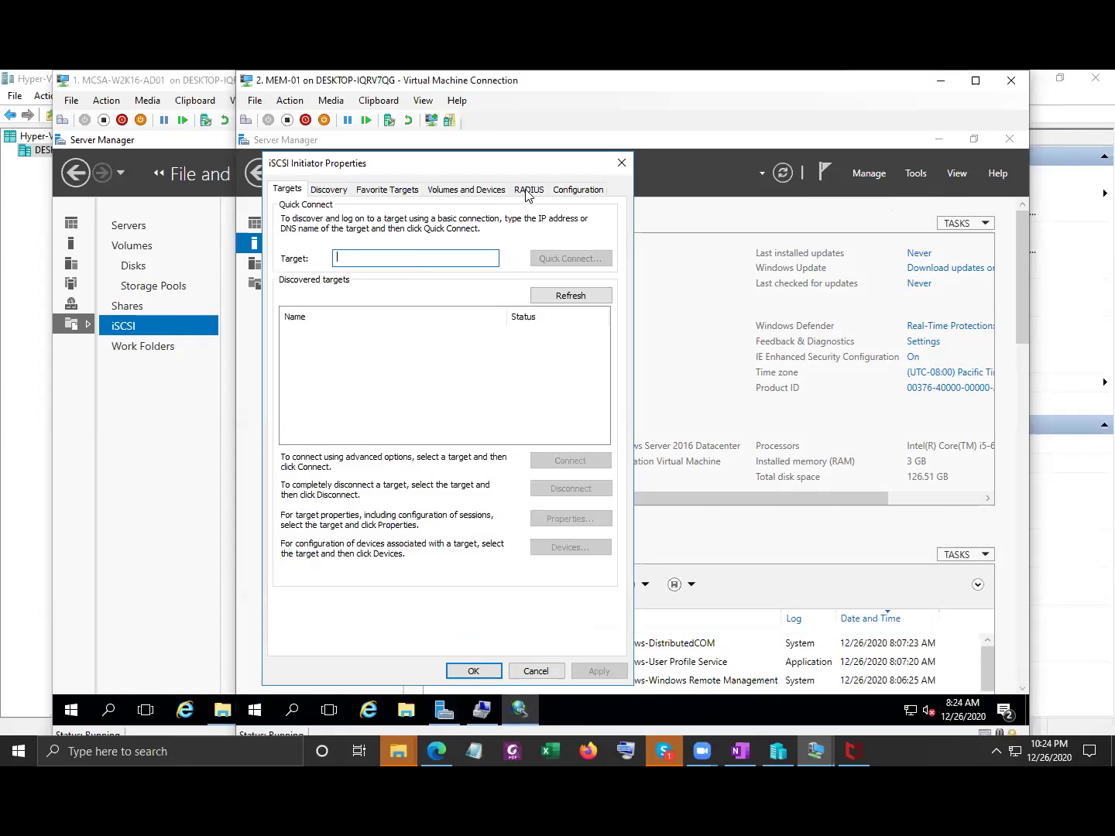
{"action": "left_click_drag", "start_coordinate": [561, 166], "coordinate": [714, 165]}
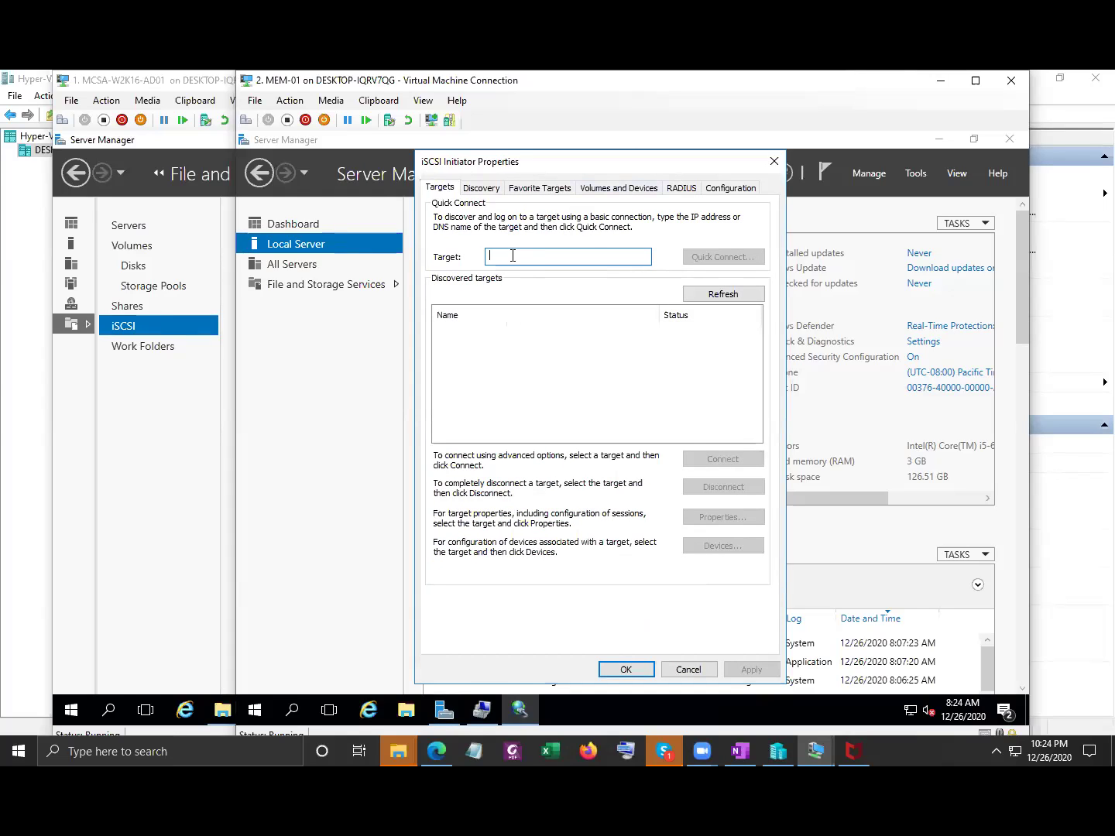
{"action": "type", "text": "192.168.88.11"}
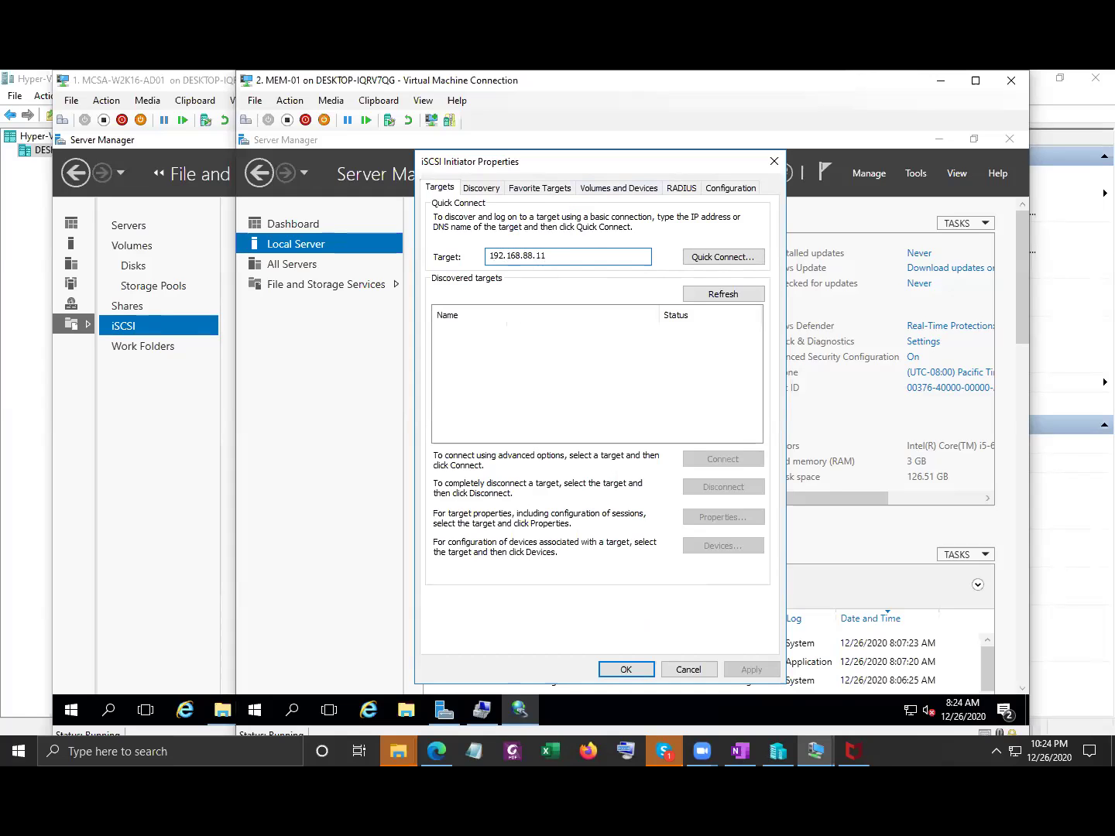
{"action": "left_click", "coordinate": [141, 369]}
{"action": "left_click", "coordinate": [71, 223]}
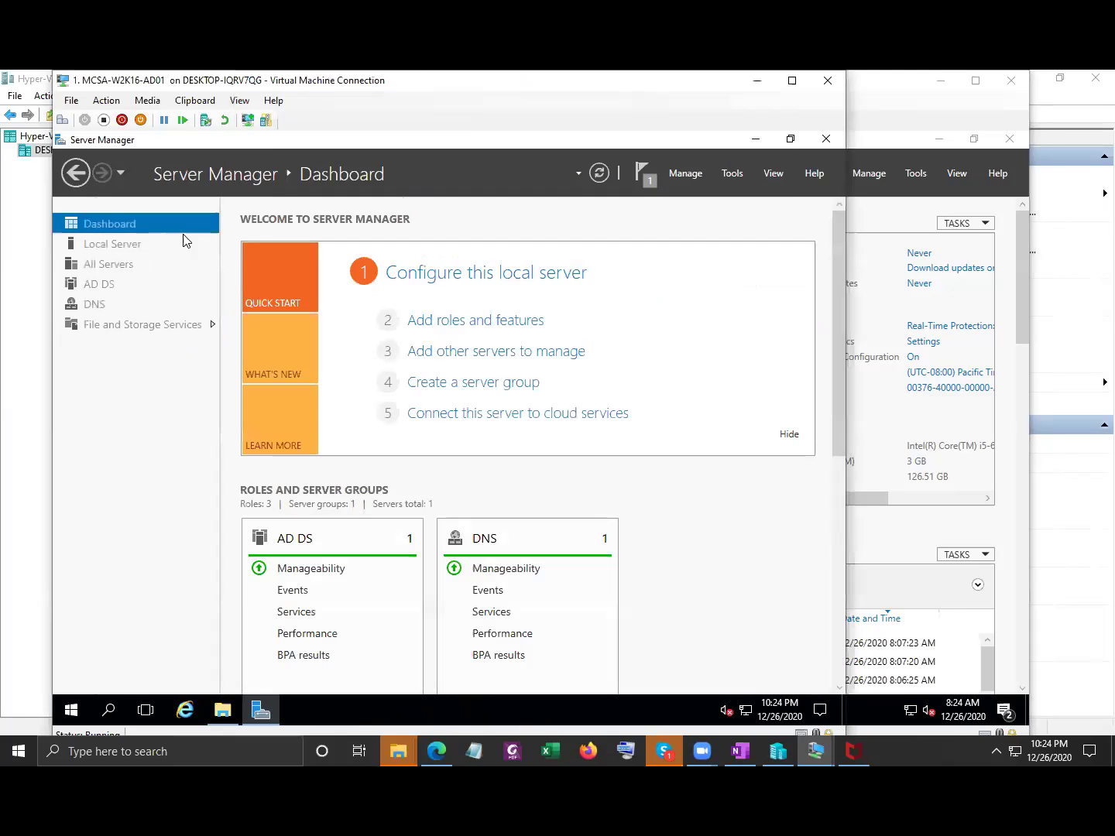
{"action": "left_click", "coordinate": [130, 244]}
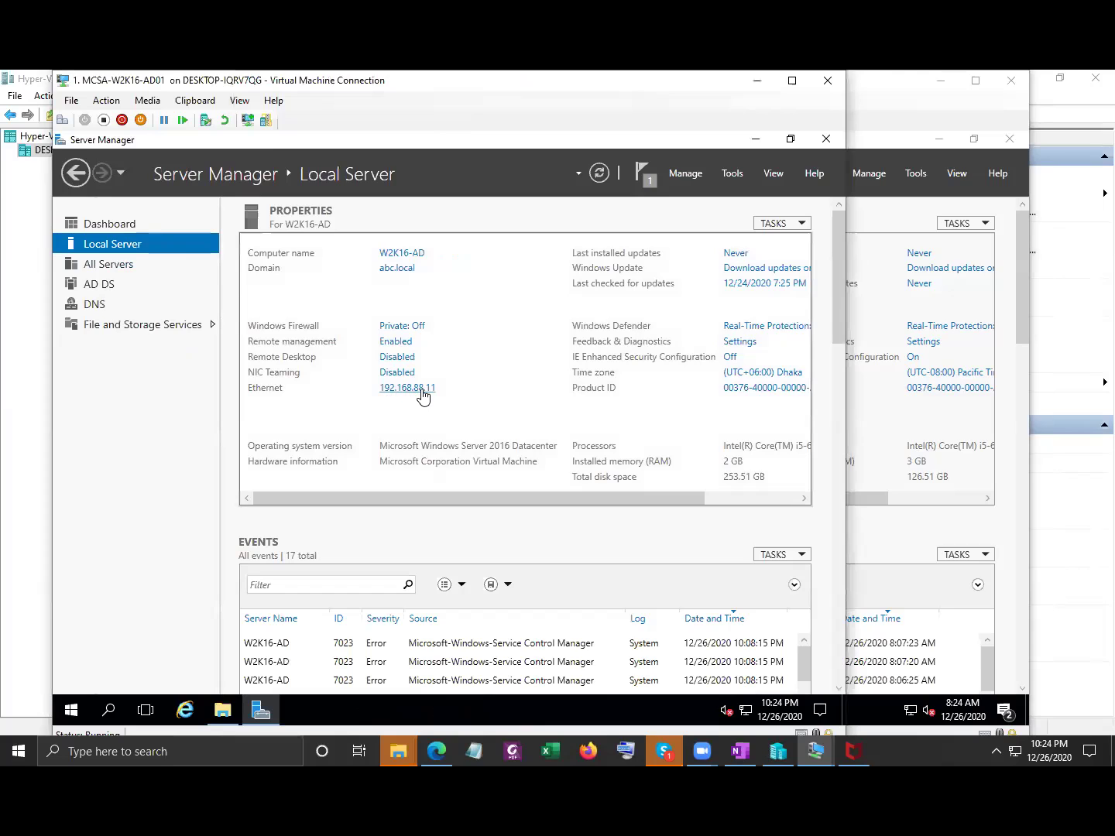
{"action": "left_click", "coordinate": [881, 106]}
{"action": "type", "text": "11"}
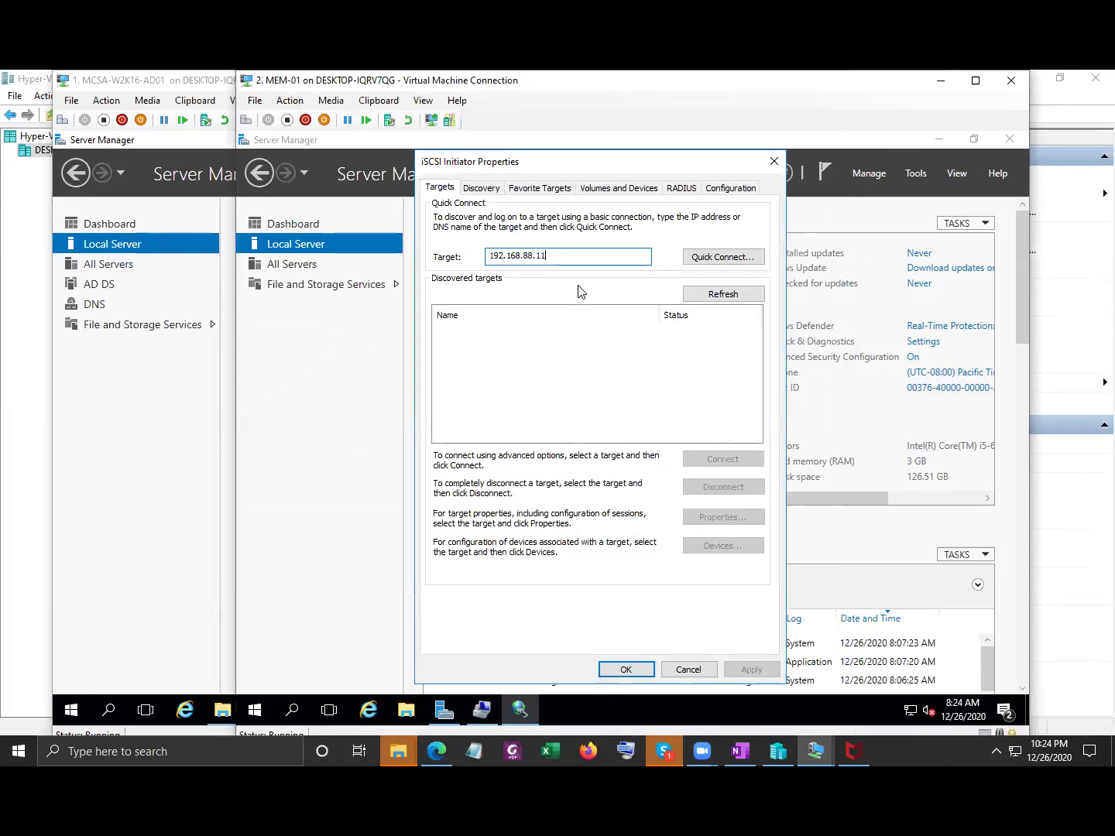
Step: Quick Connect to the W2K16-AD clsrv01 target and confirm Login Succeeded
{"action": "left_click", "coordinate": [702, 259]}
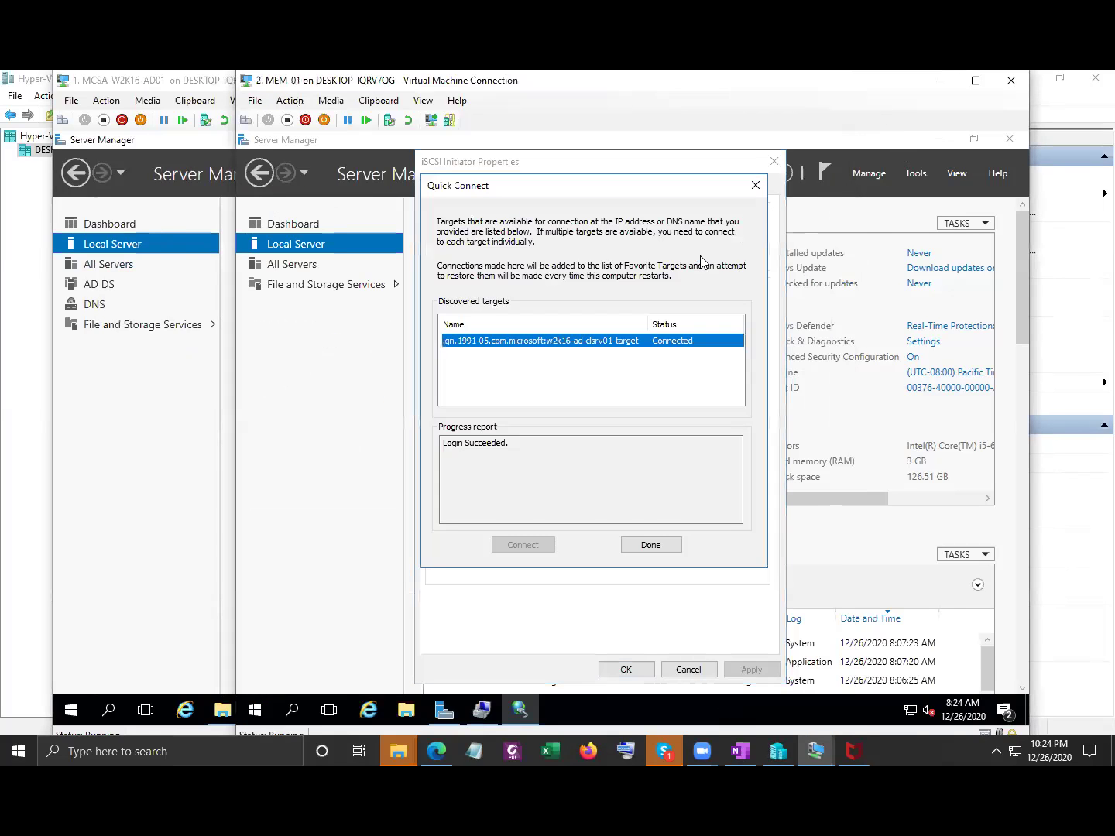
{"action": "left_click", "coordinate": [546, 371]}
{"action": "left_click", "coordinate": [468, 342]}
{"action": "double_click", "coordinate": [516, 448]}
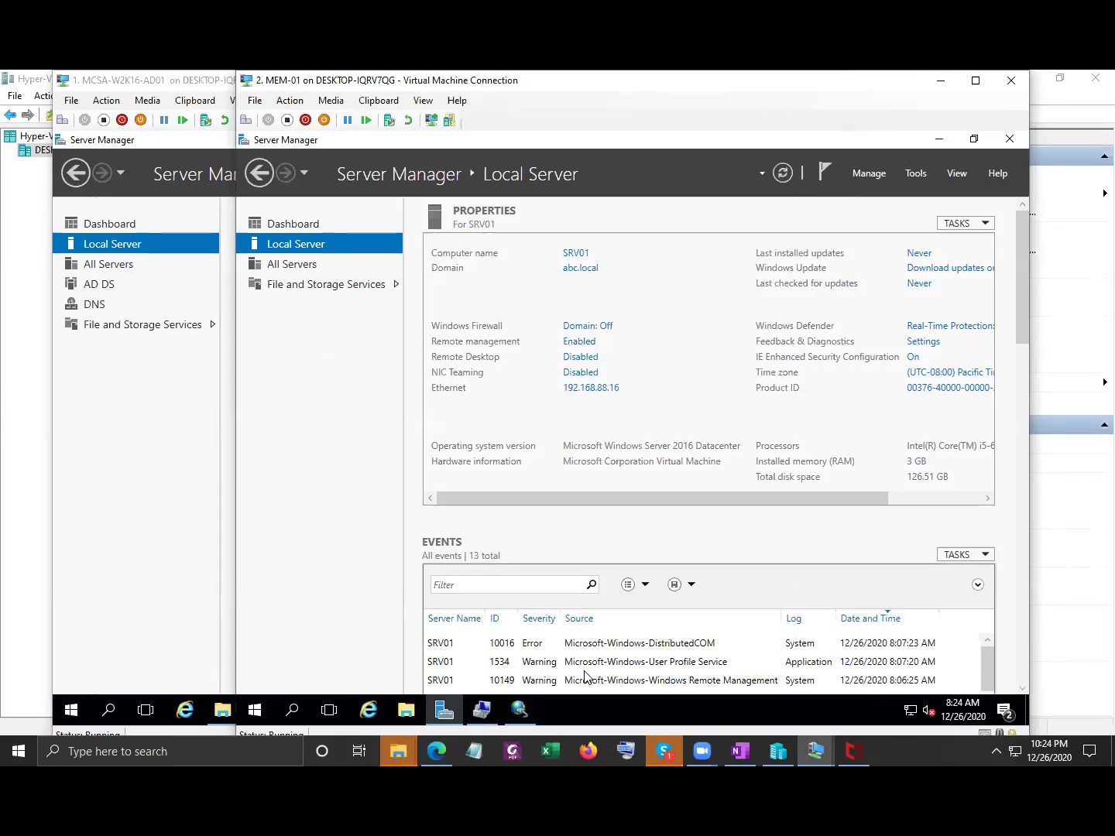
Step: Finish Quick Connect and review the 192.168.88.11 discovery portal and favorite clsrv01 target
{"action": "left_click", "coordinate": [520, 709]}
{"action": "left_click", "coordinate": [648, 547]}
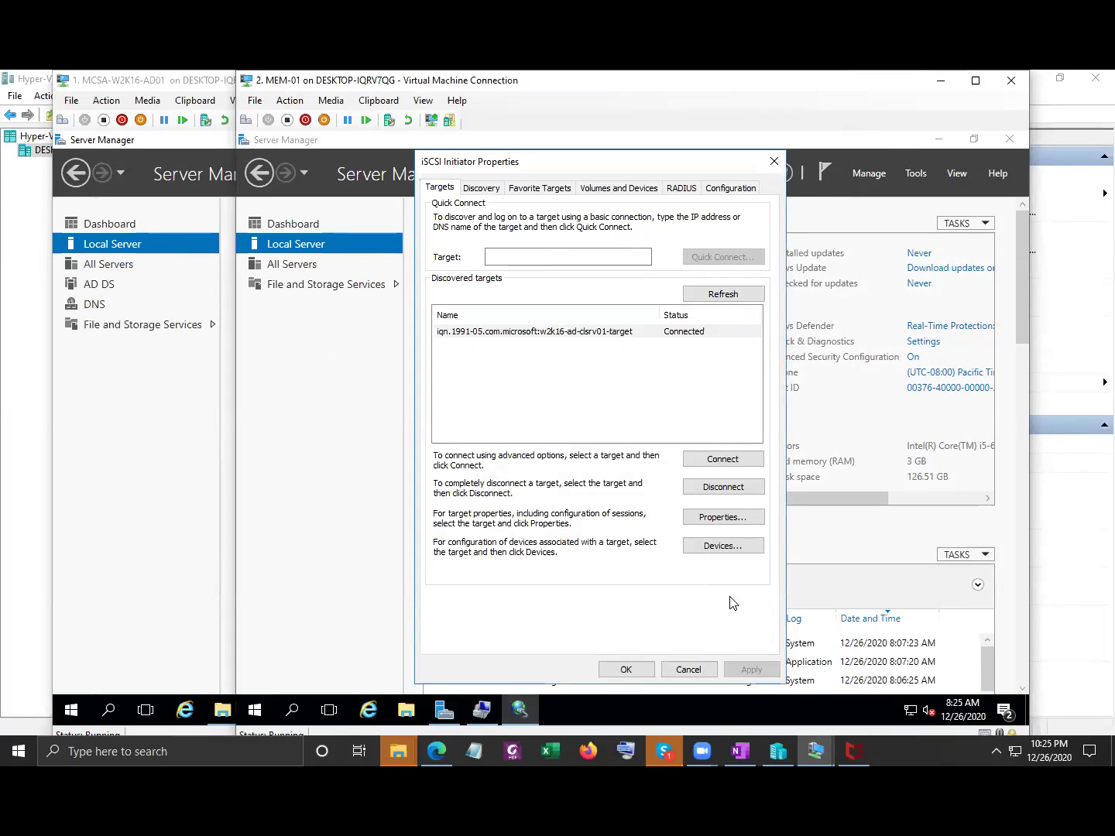
{"action": "left_click", "coordinate": [488, 190]}
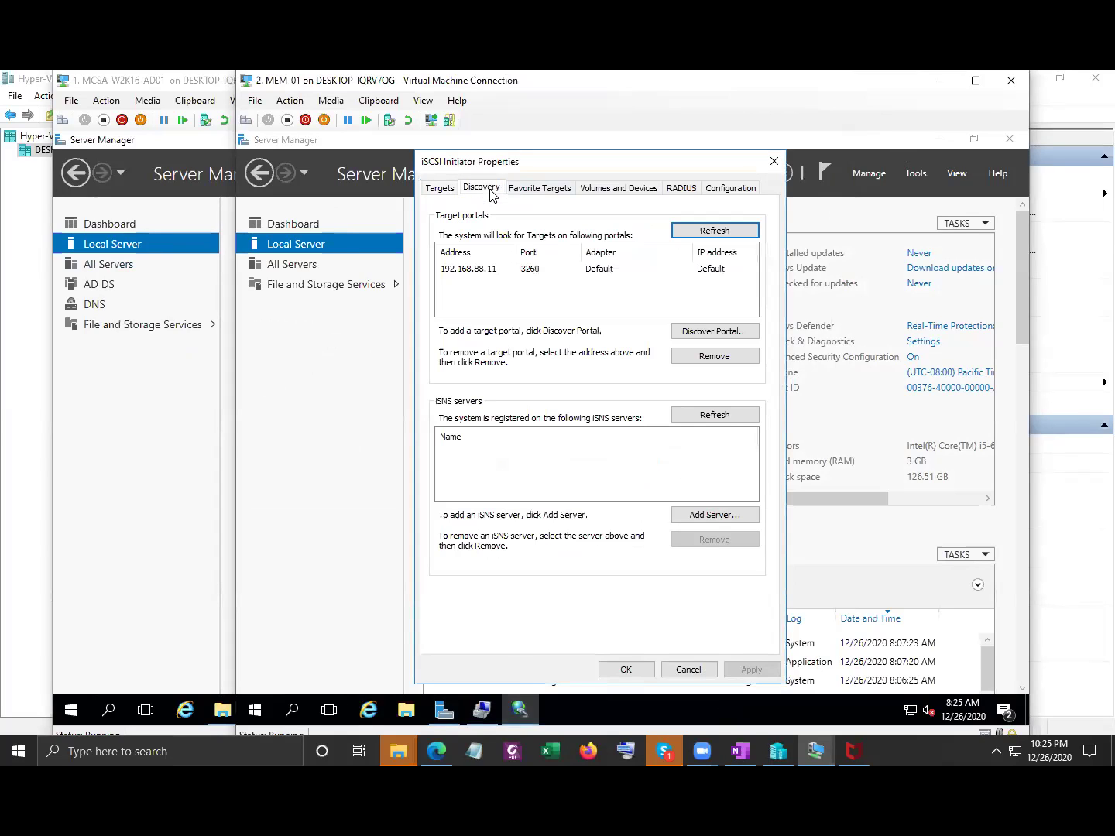
{"action": "left_click", "coordinate": [541, 271]}
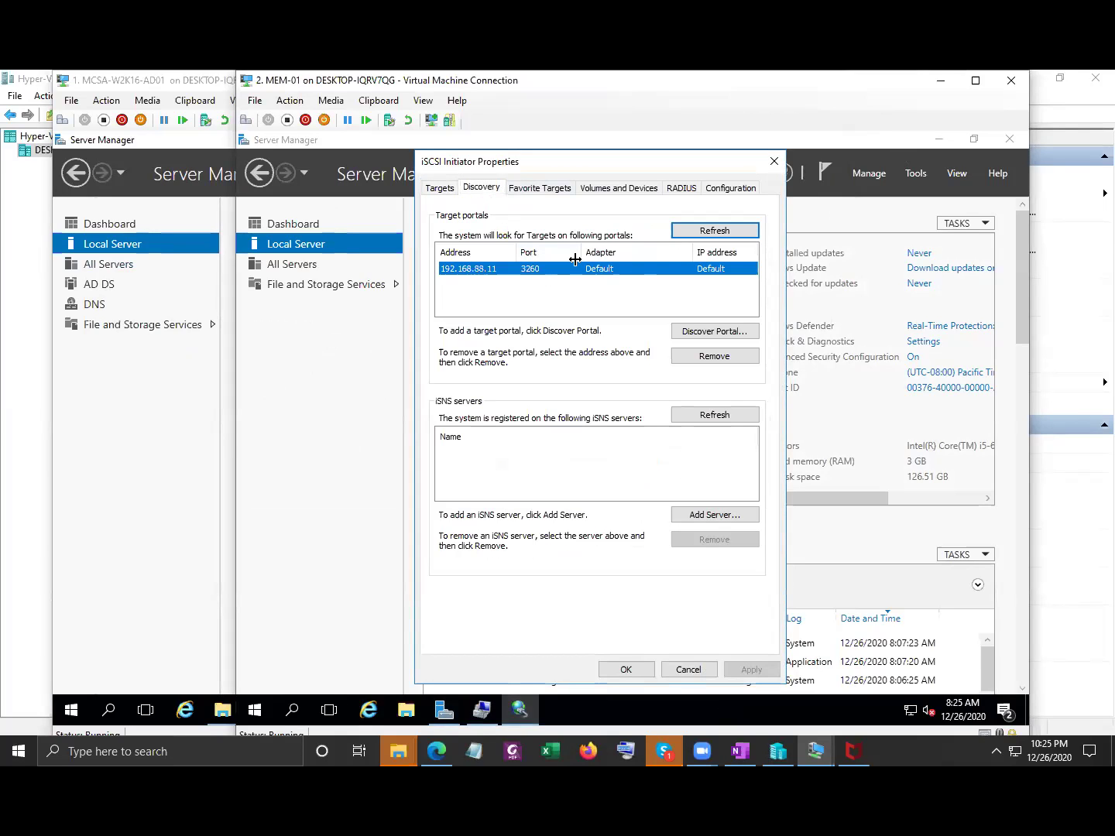
{"action": "left_click", "coordinate": [526, 190]}
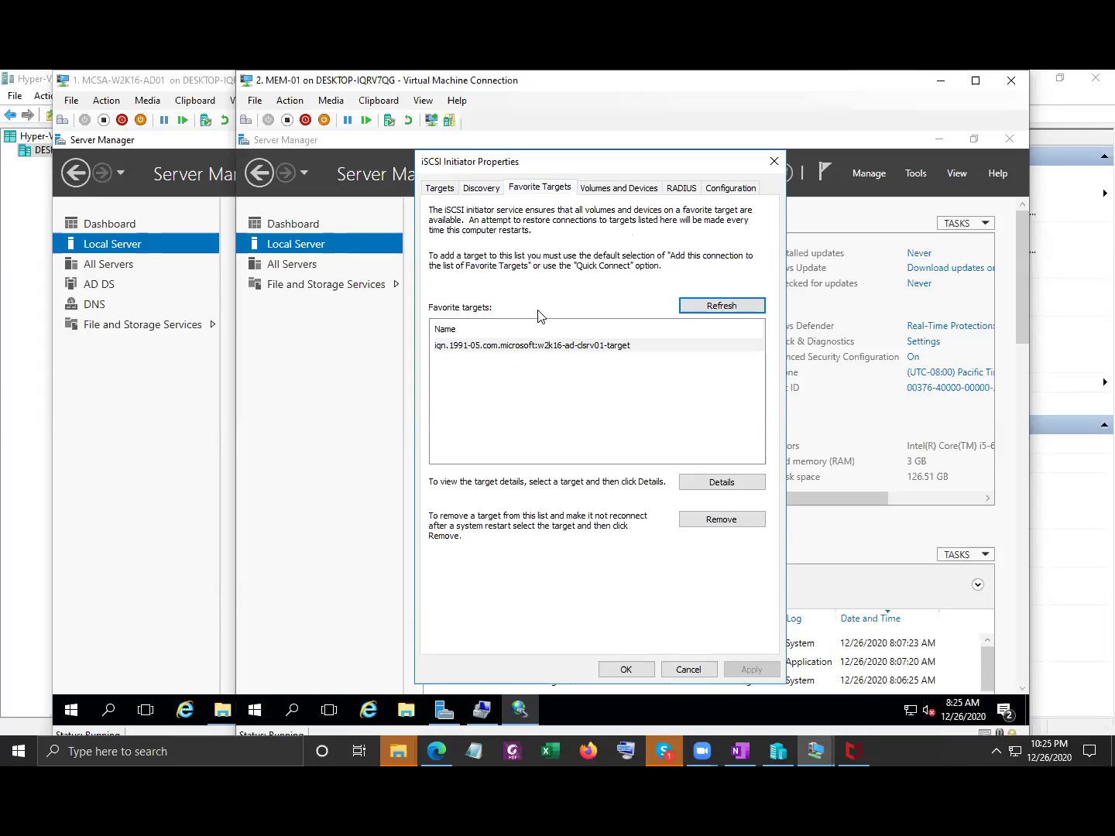
{"action": "left_click", "coordinate": [538, 347]}
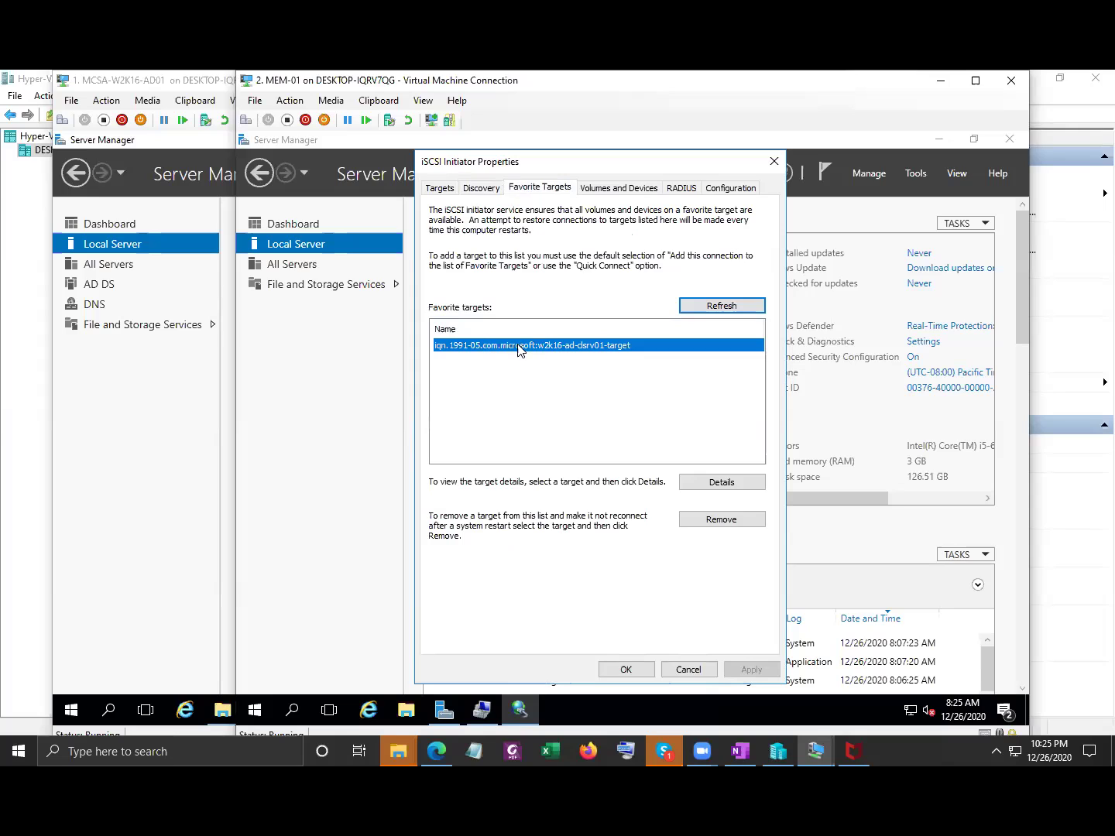
Step: Auto Configure Volumes and Devices to bind the iSCSI disk, then close the initiator properties
{"action": "left_click", "coordinate": [616, 188]}
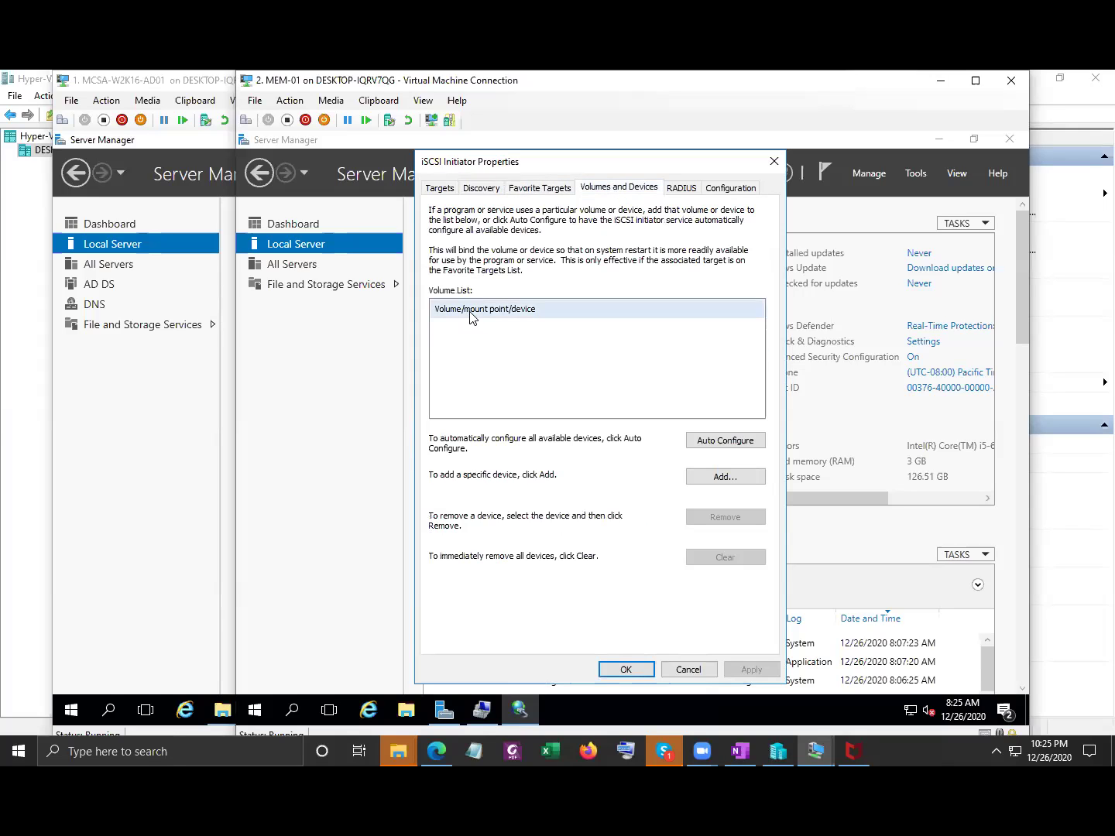
{"action": "left_click", "coordinate": [721, 443]}
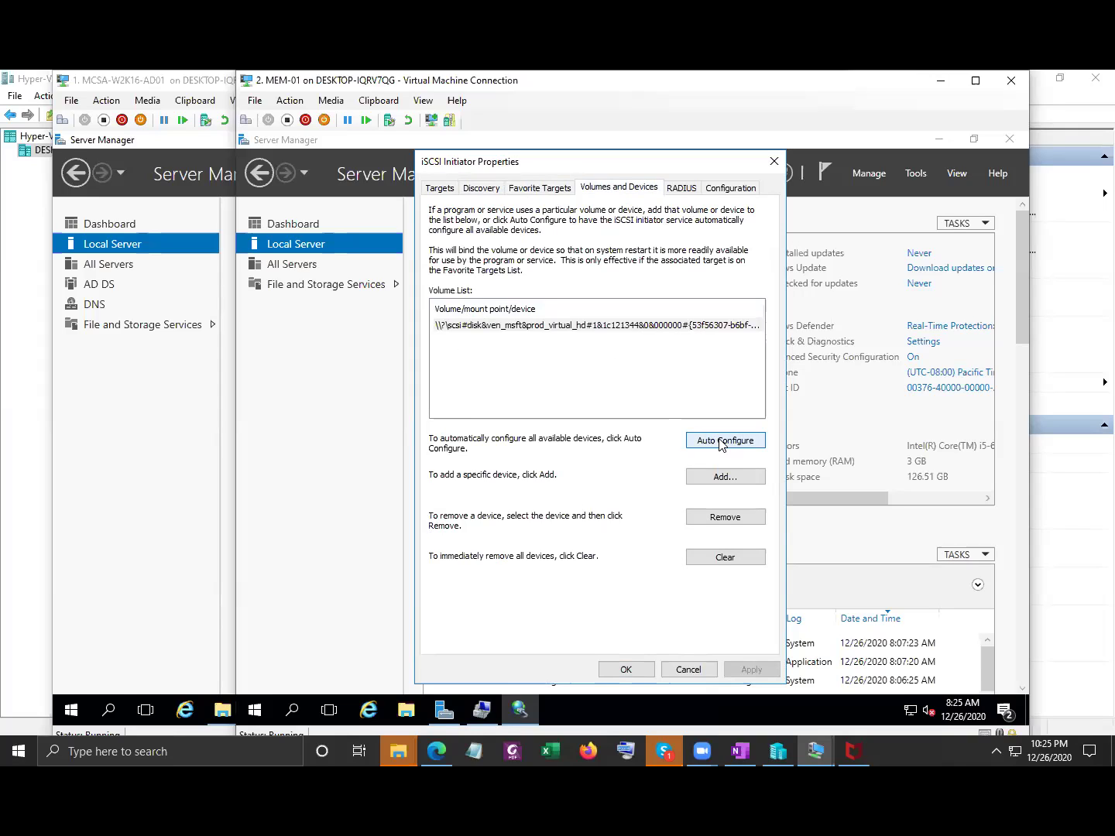
{"action": "left_click", "coordinate": [542, 329]}
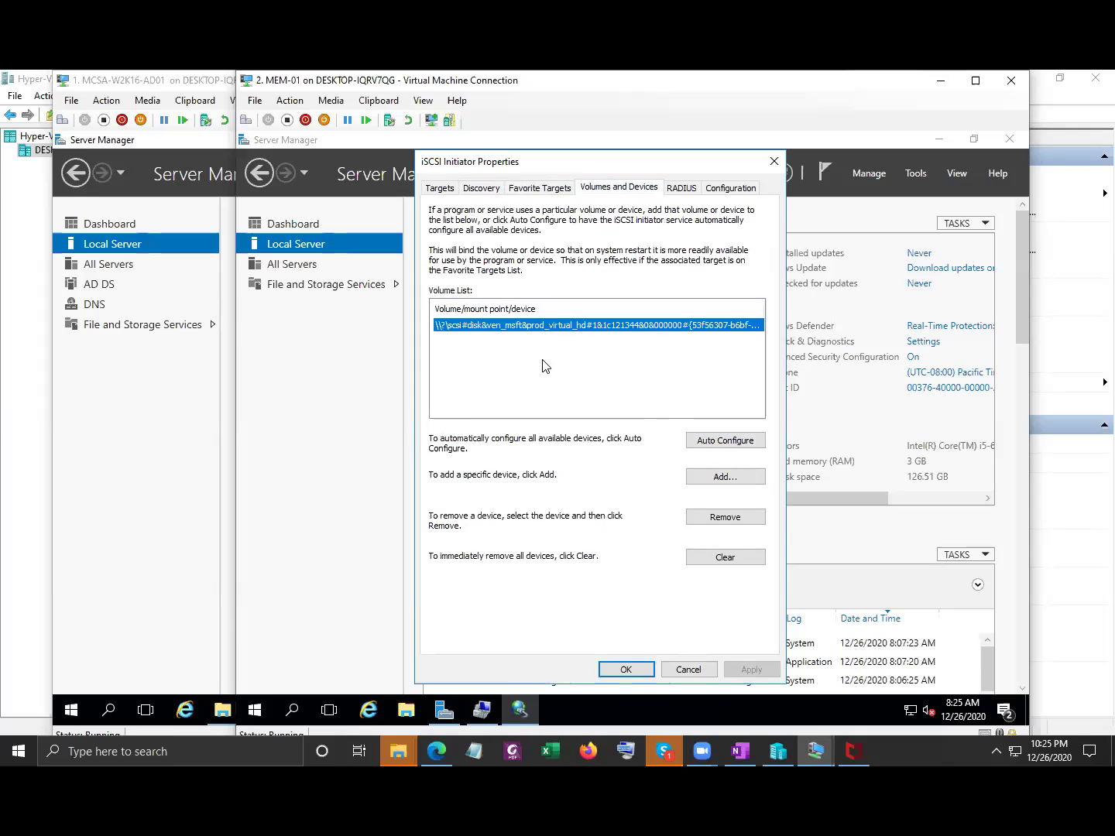
{"action": "left_click", "coordinate": [681, 191]}
{"action": "left_click", "coordinate": [714, 189]}
{"action": "left_click", "coordinate": [626, 671]}
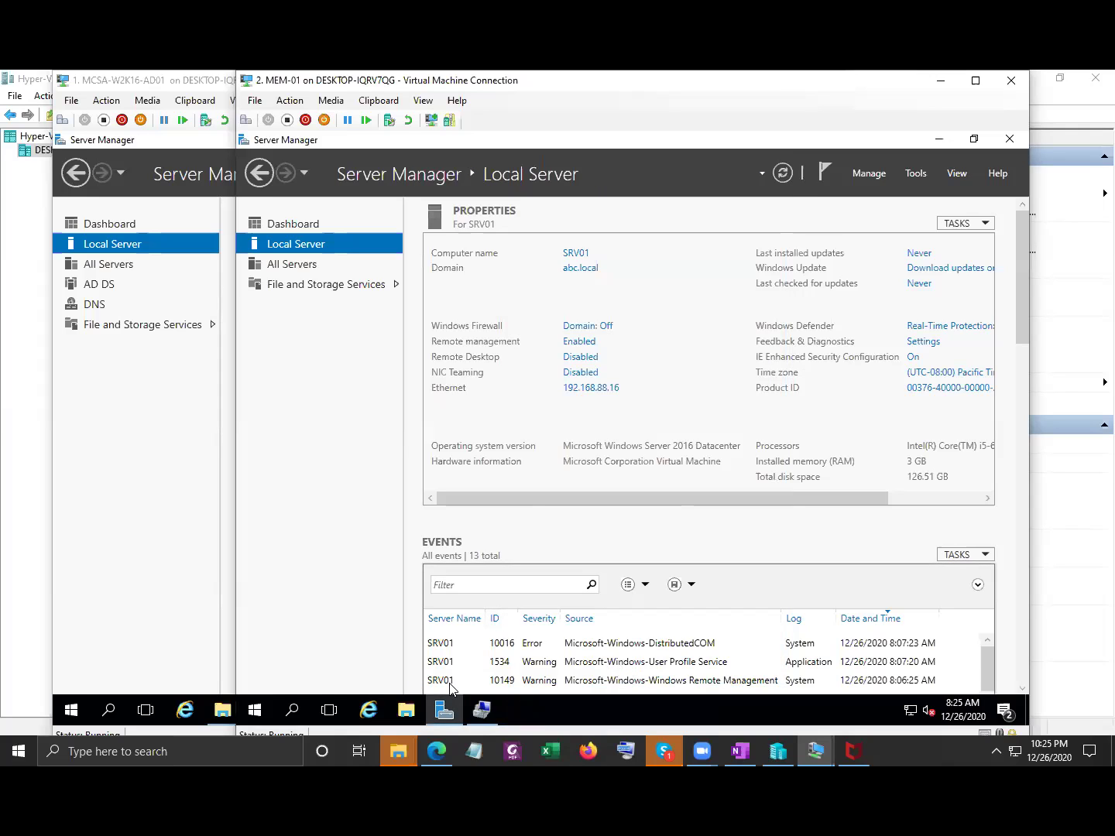
Step: Bring Computer Management forward and browse its File and Action menus in Disk Management
{"action": "left_click", "coordinate": [481, 709]}
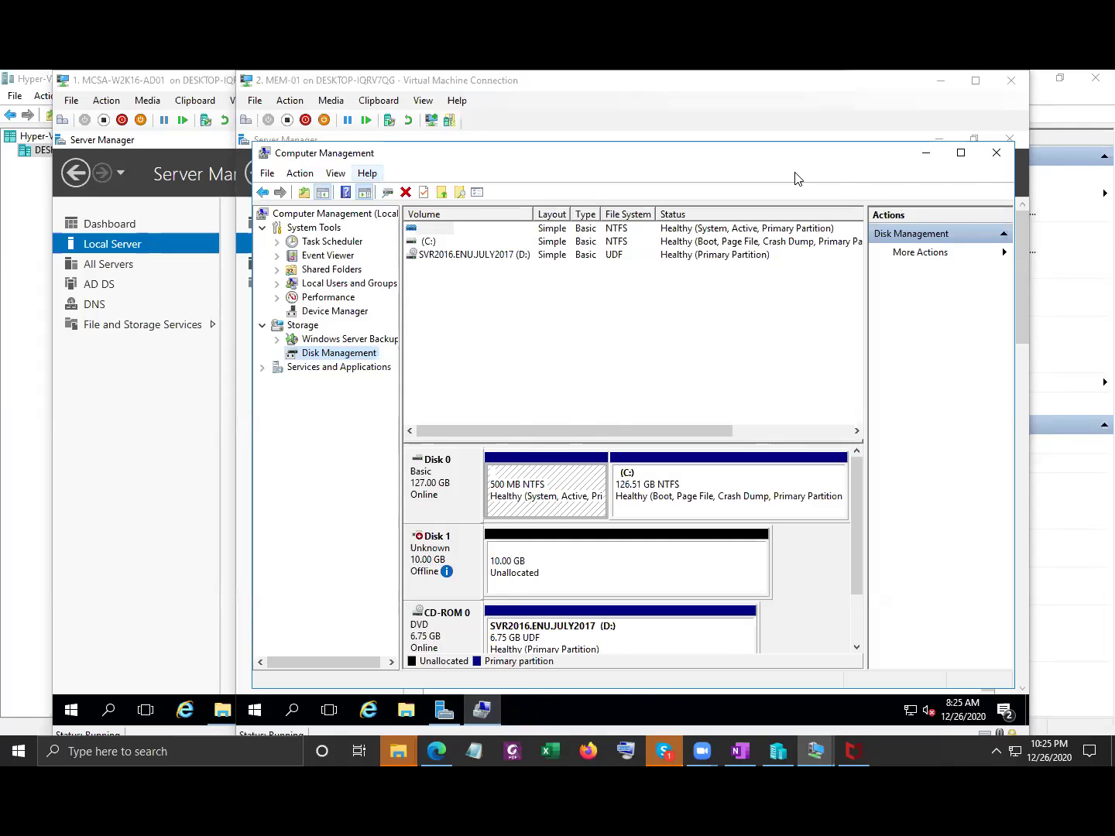
{"action": "left_click", "coordinate": [268, 173]}
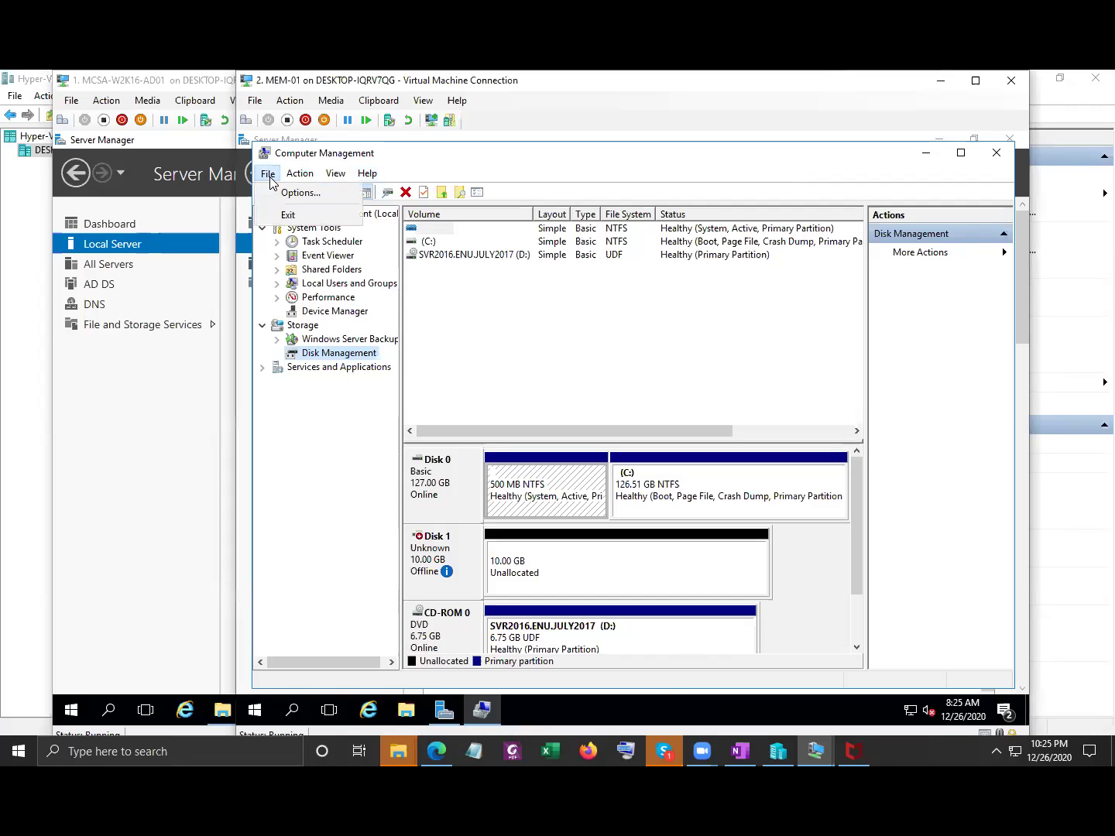
{"action": "left_click", "coordinate": [255, 101]}
Step: Review the VM's IDE hard drive, SCSI controller and IDE Controller 0 settings, then close Settings
{"action": "left_click", "coordinate": [277, 118]}
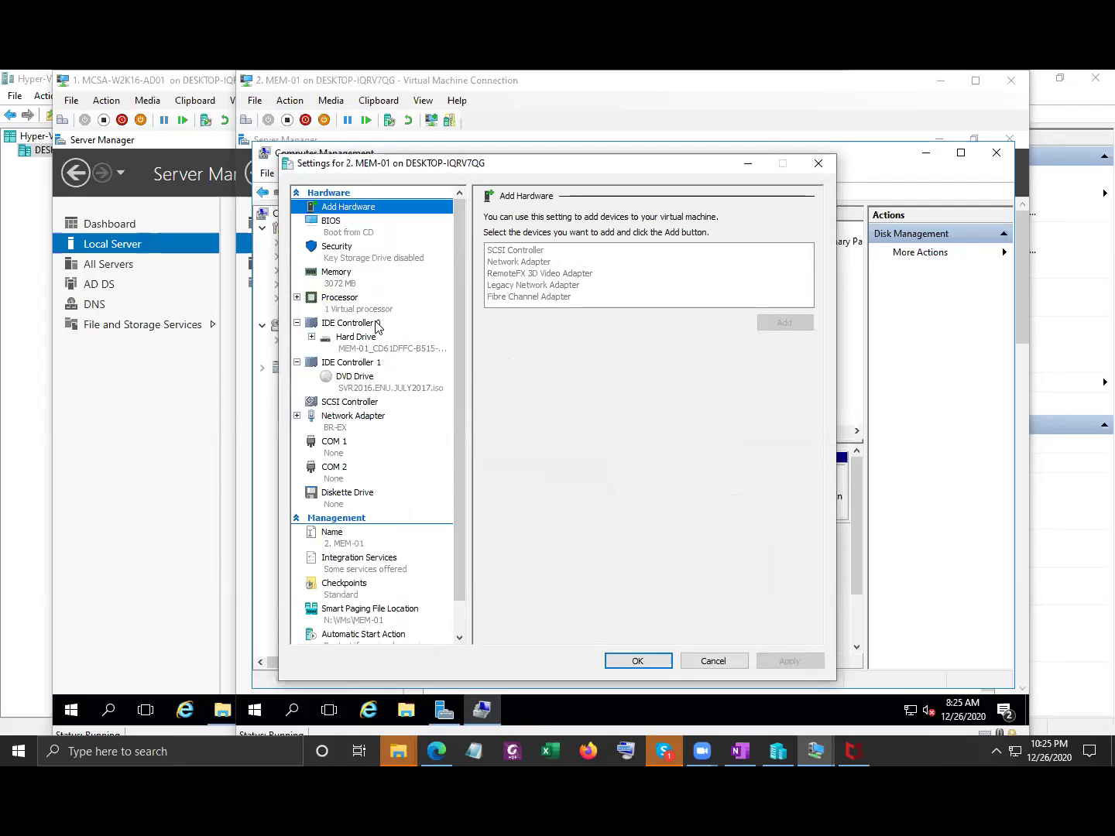
{"action": "left_click", "coordinate": [365, 347]}
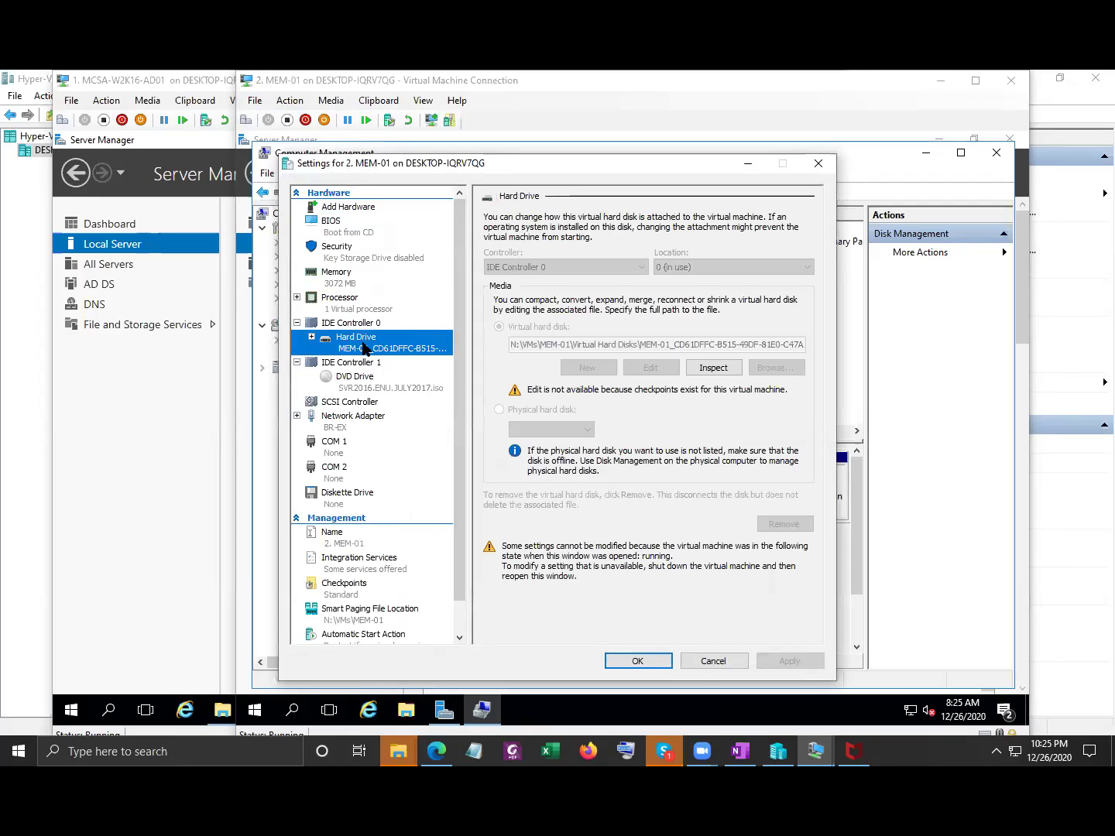
{"action": "left_click", "coordinate": [346, 406]}
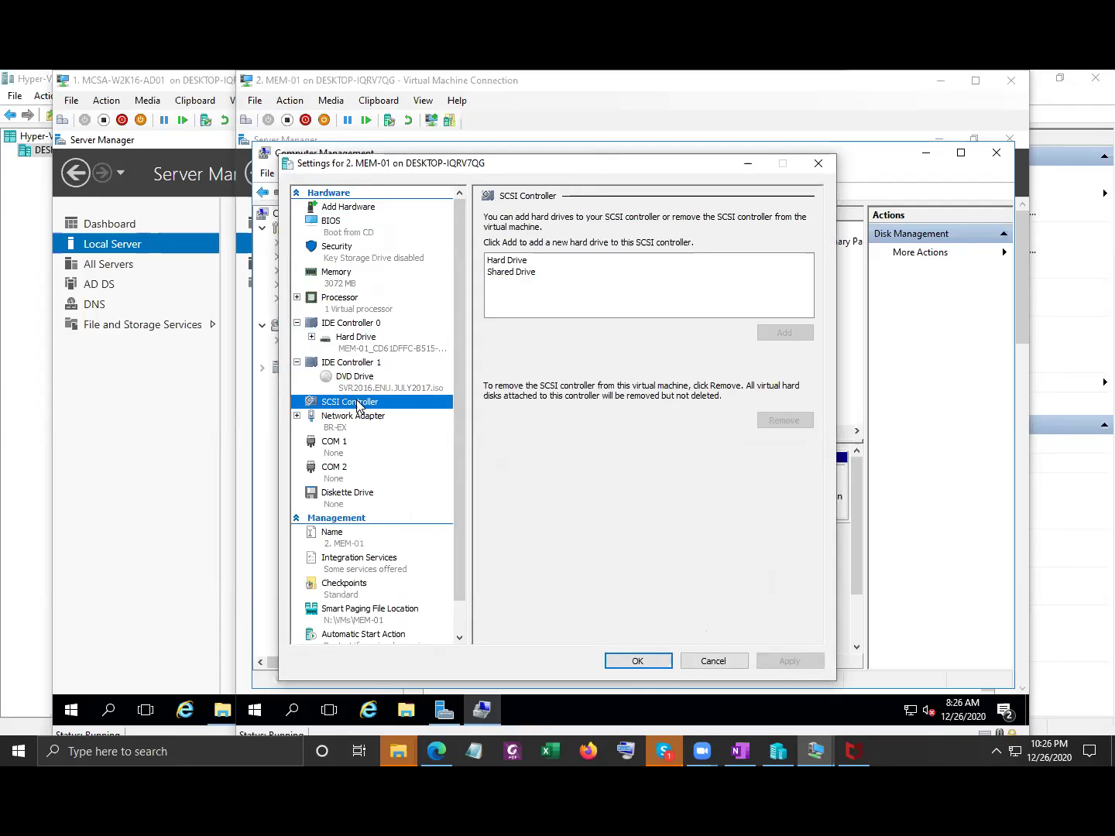
{"action": "left_click", "coordinate": [363, 323]}
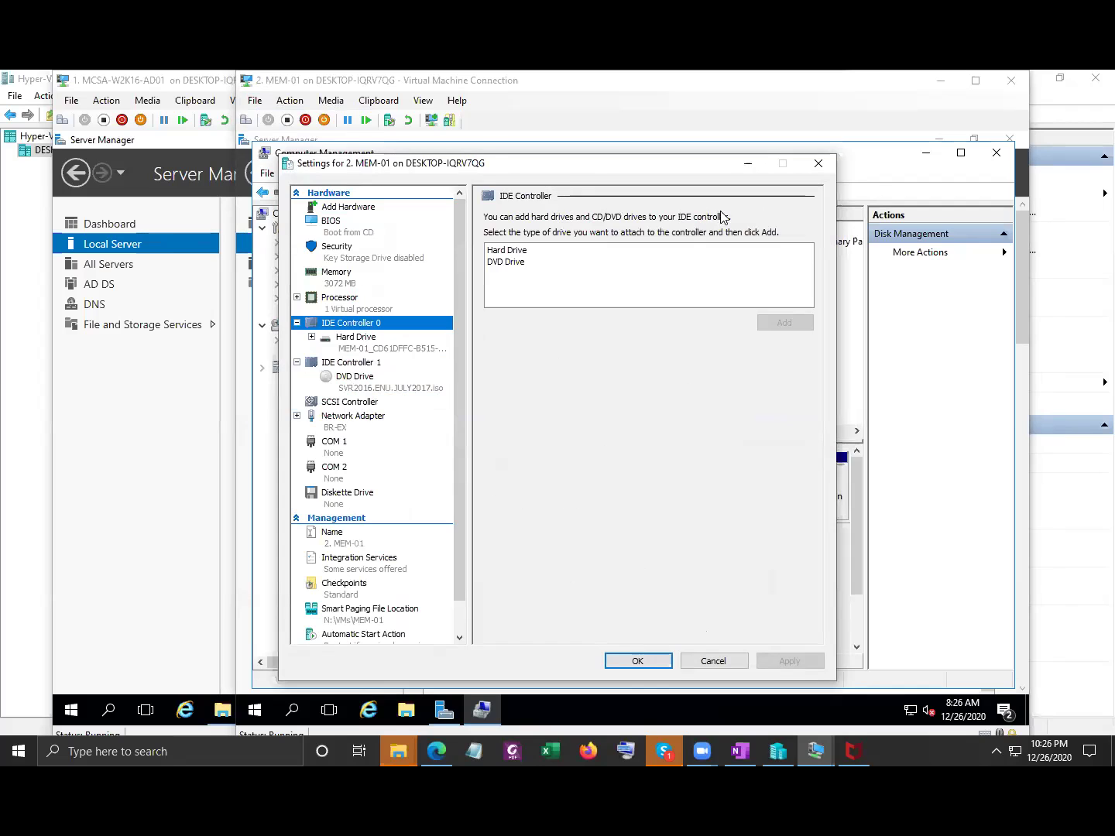
{"action": "left_click", "coordinate": [819, 163]}
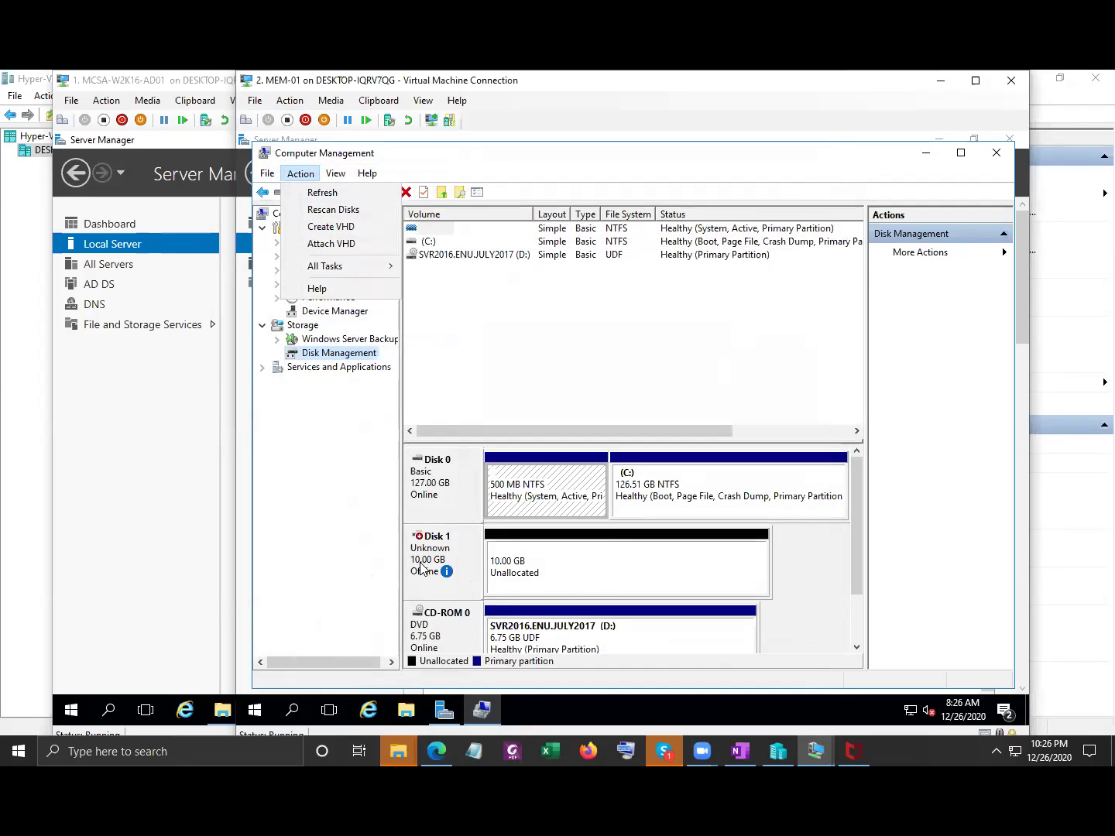
Step: On W2K16-AD, refresh the iSCSI virtual disks list in File and Storage Services to show CLDisk.vhdx
{"action": "left_click", "coordinate": [179, 488]}
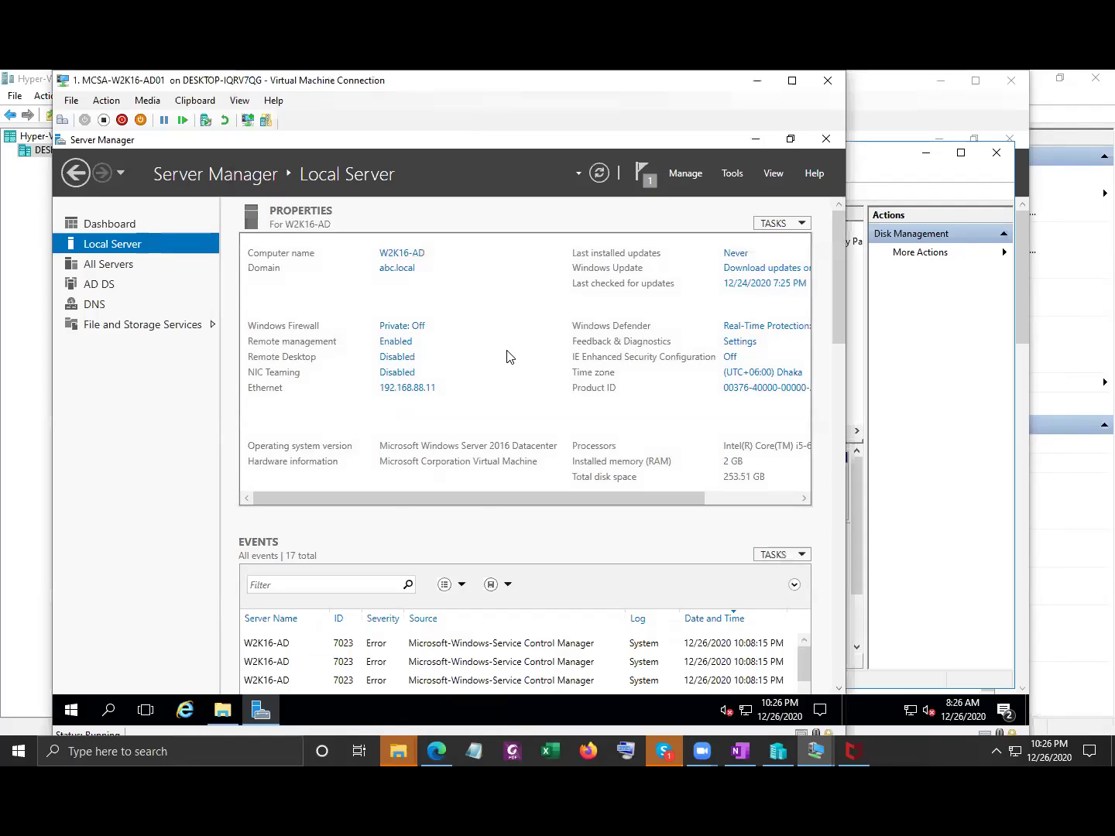
{"action": "left_click", "coordinate": [125, 324]}
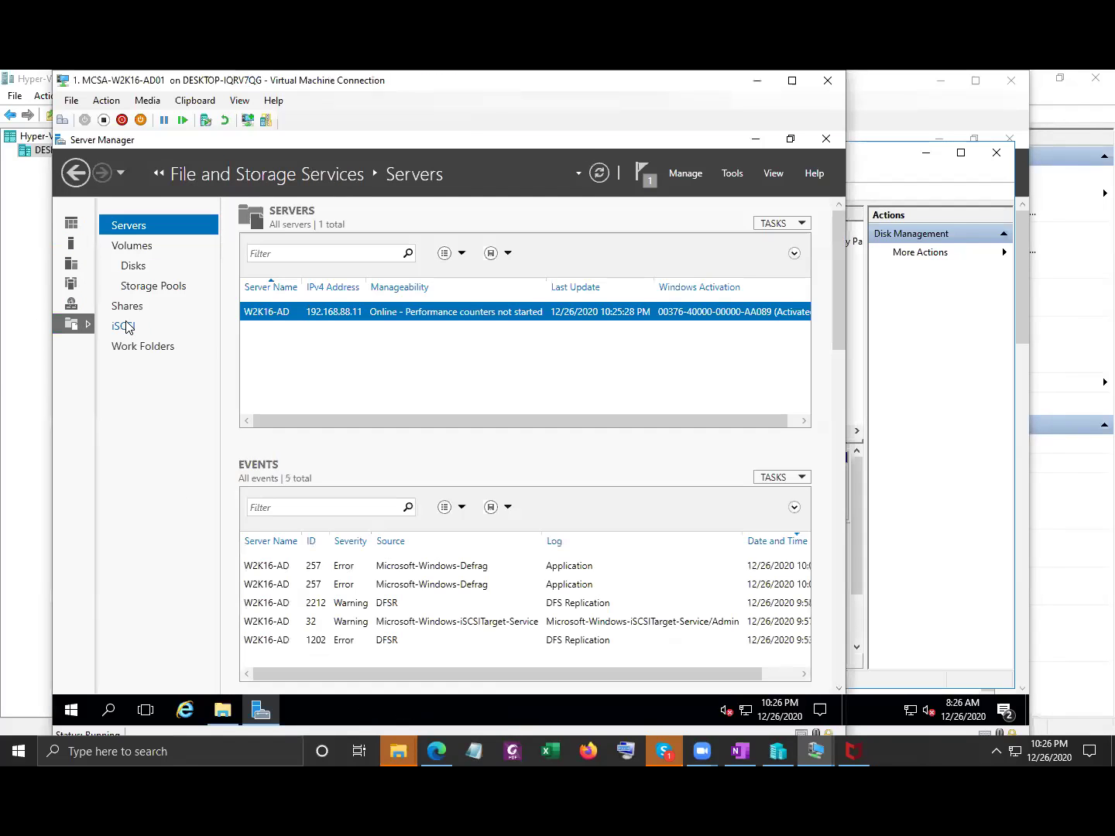
{"action": "left_click", "coordinate": [124, 326]}
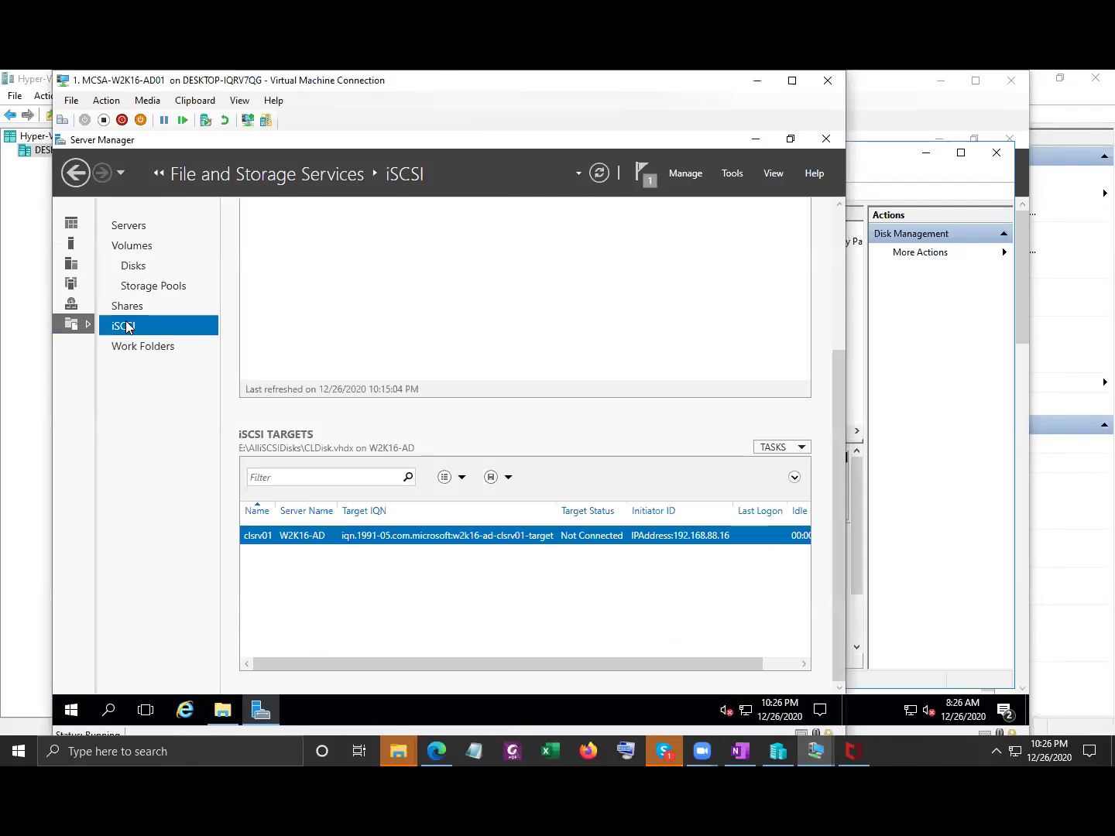
{"action": "left_click", "coordinate": [837, 242]}
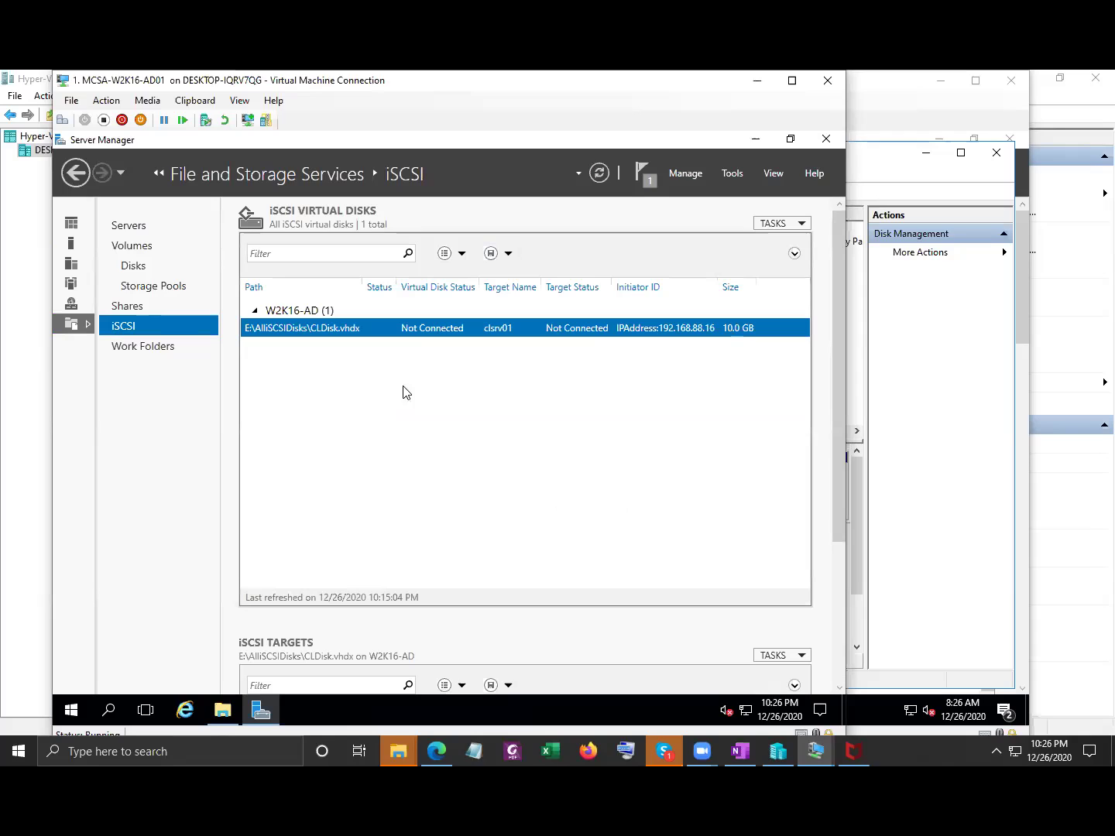
{"action": "right_click", "coordinate": [320, 394]}
{"action": "left_click", "coordinate": [370, 429]}
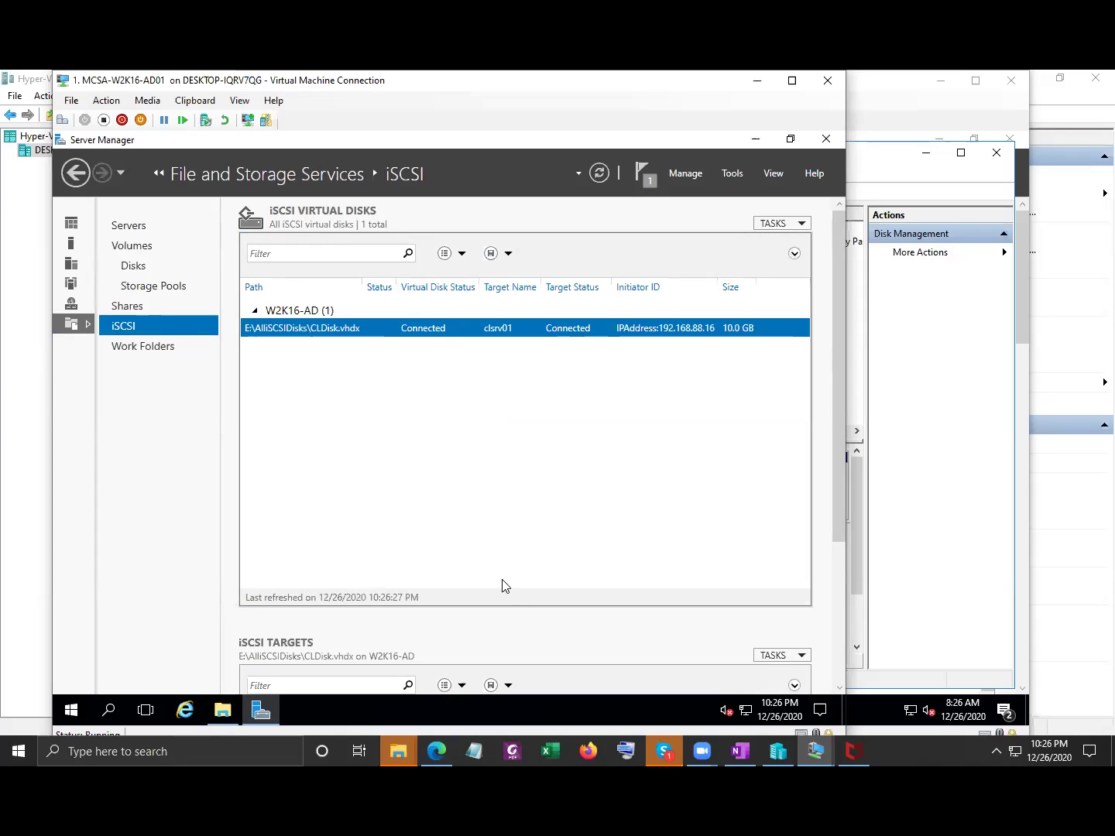
Step: Enlarge the iSCSI targets list to confirm clsrv01 is Connected, then return to MEM-01
{"action": "left_click_drag", "start_coordinate": [498, 608], "coordinate": [505, 394]}
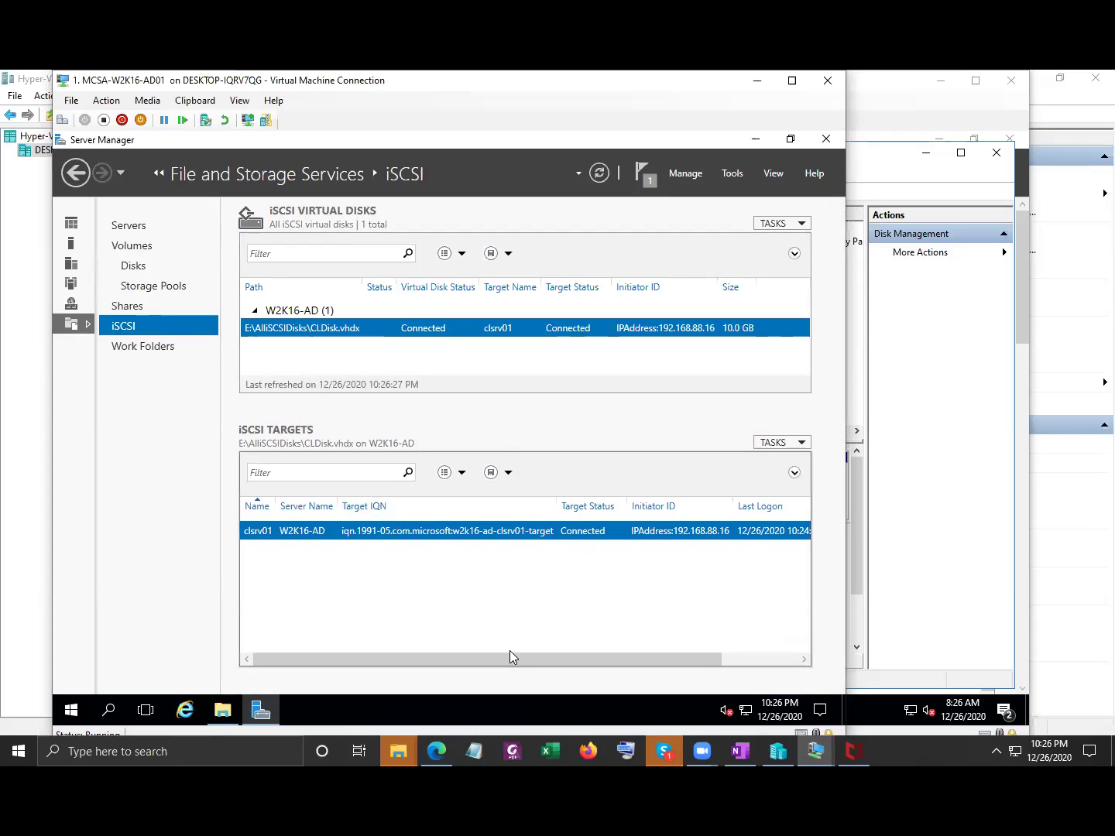
{"action": "left_click_drag", "start_coordinate": [510, 652], "coordinate": [641, 650]}
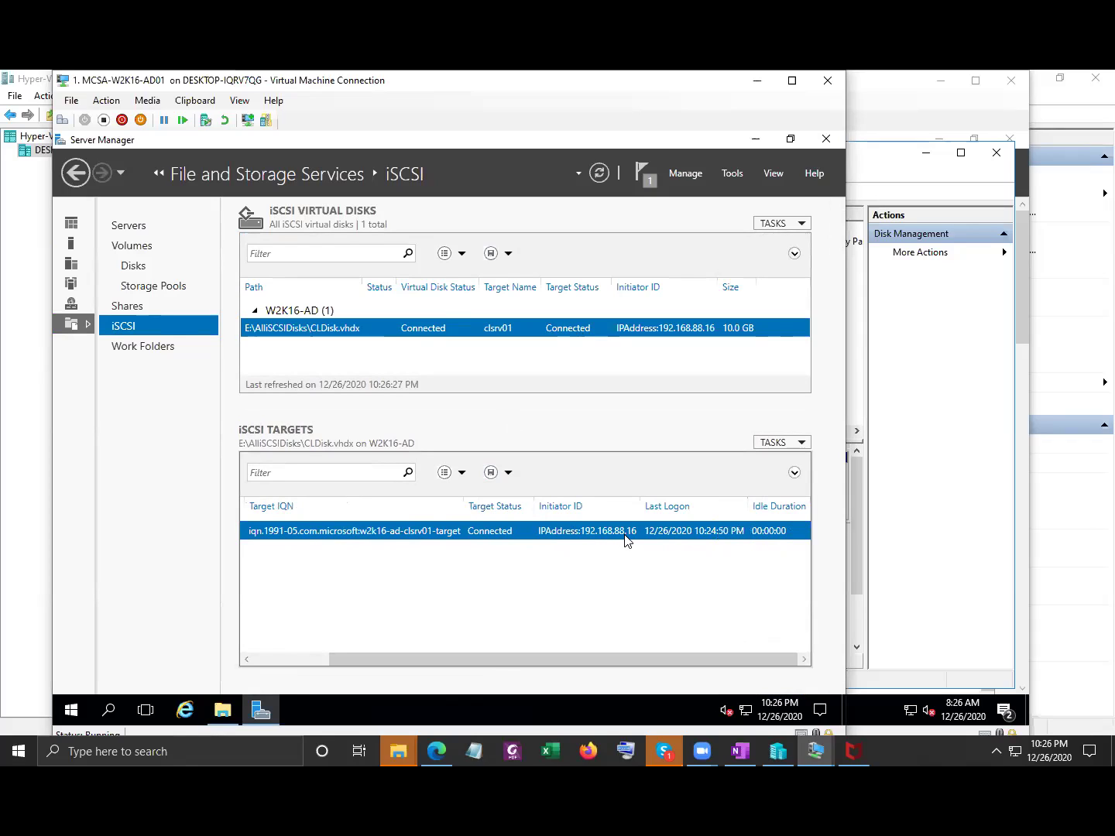
{"action": "right_click", "coordinate": [565, 570]}
{"action": "left_click", "coordinate": [429, 552]}
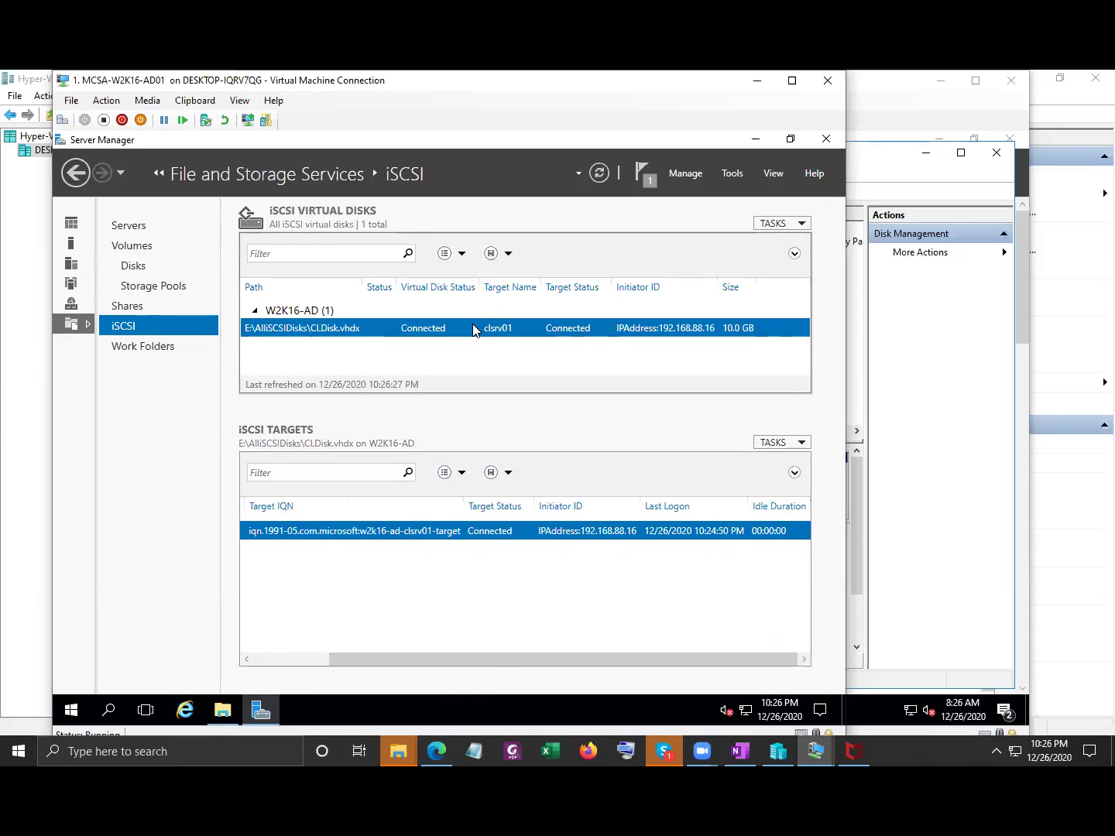
{"action": "left_click", "coordinate": [905, 396]}
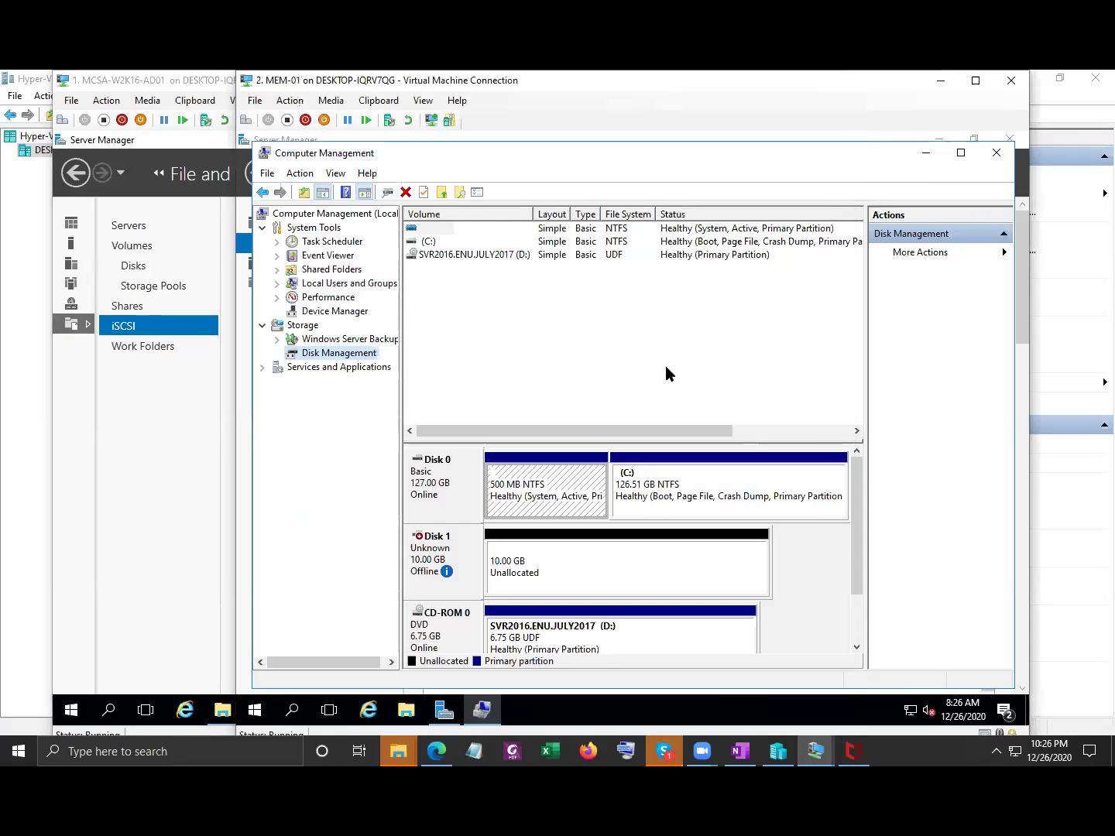
Step: Switch to SRV01's Server Manager Local Server page from the VM taskbar
{"action": "left_click", "coordinate": [444, 710]}
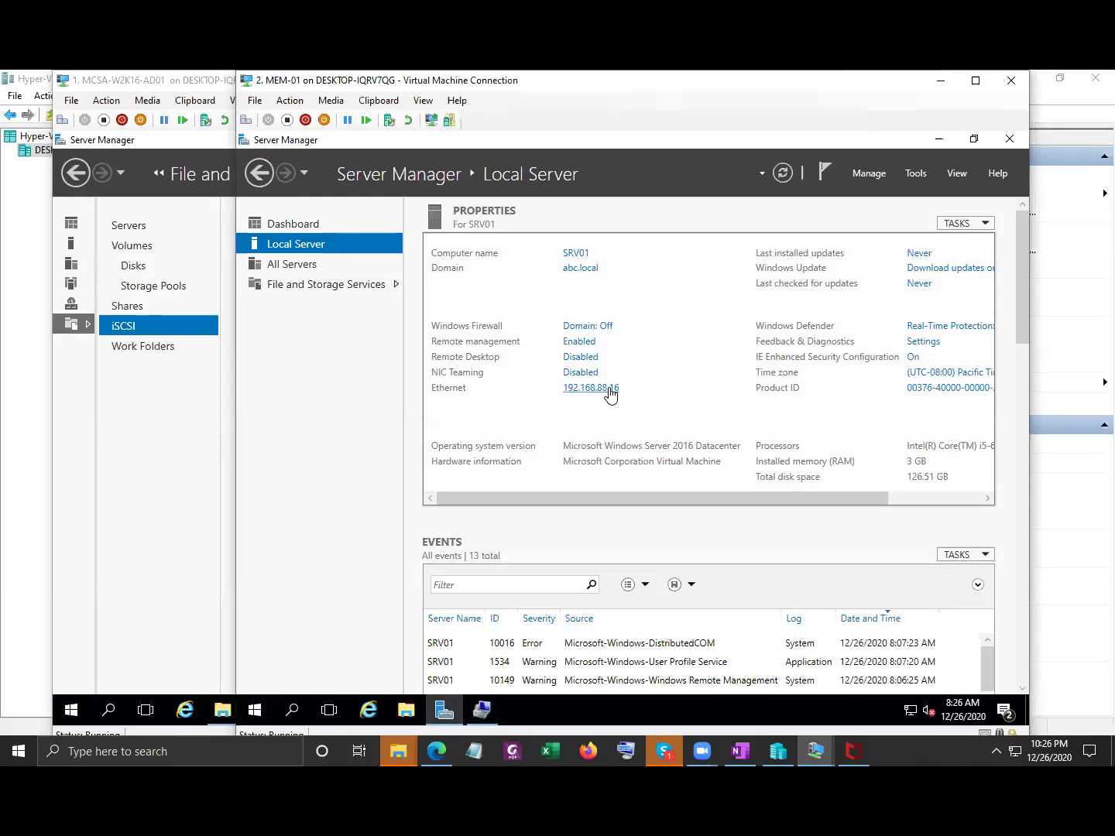
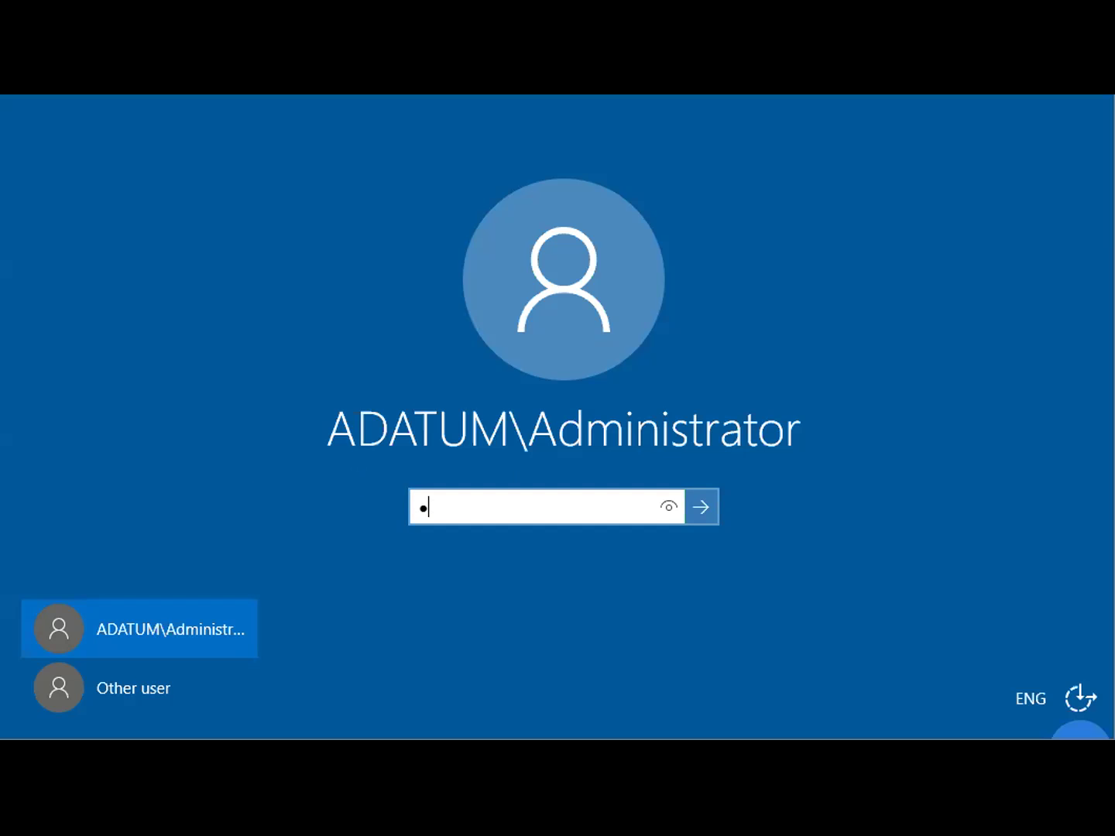
Step: Sign in as the domain Administrator with the account password, fixing a mistyped character
{"action": "key", "text": "BackSpace"}
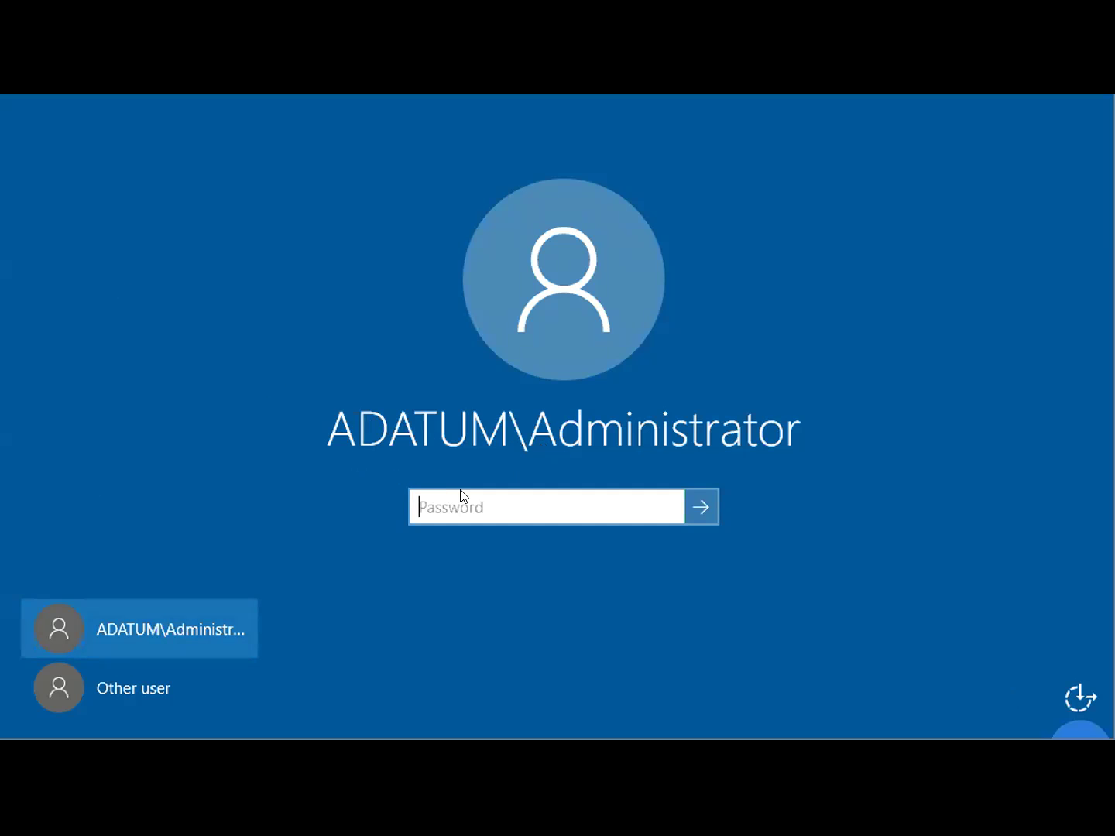
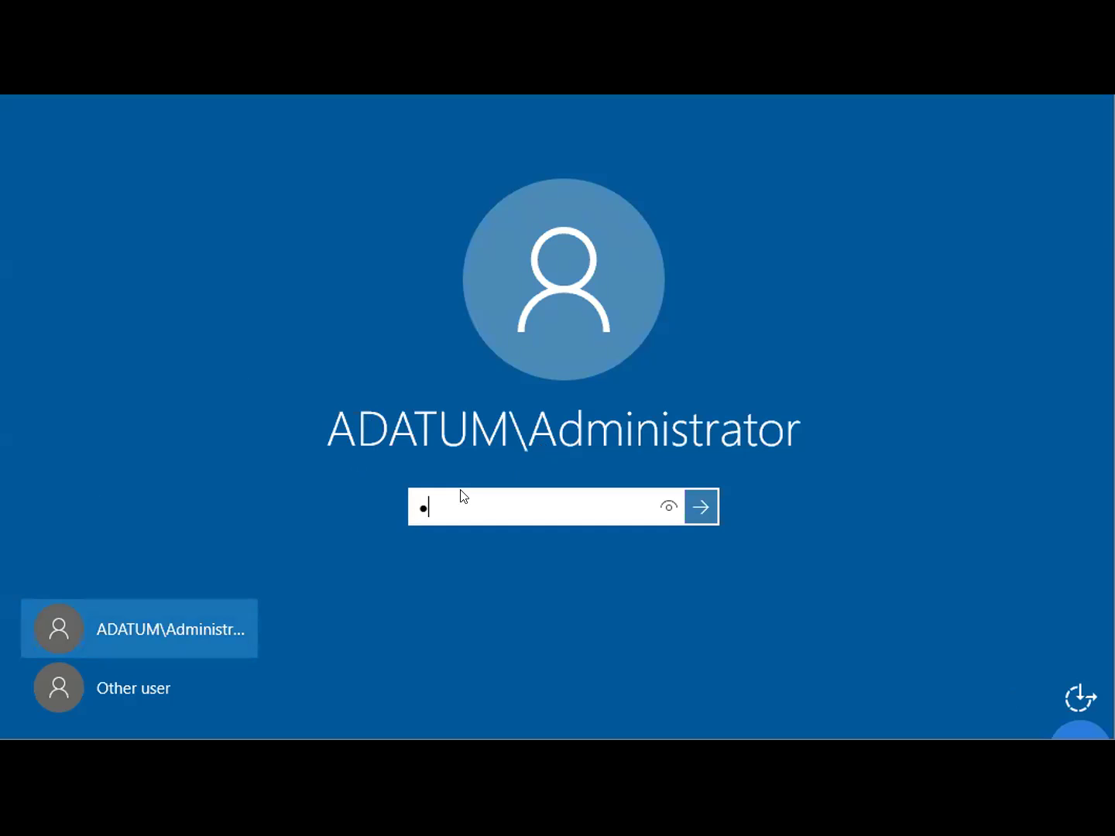
{"action": "key", "text": "Return"}
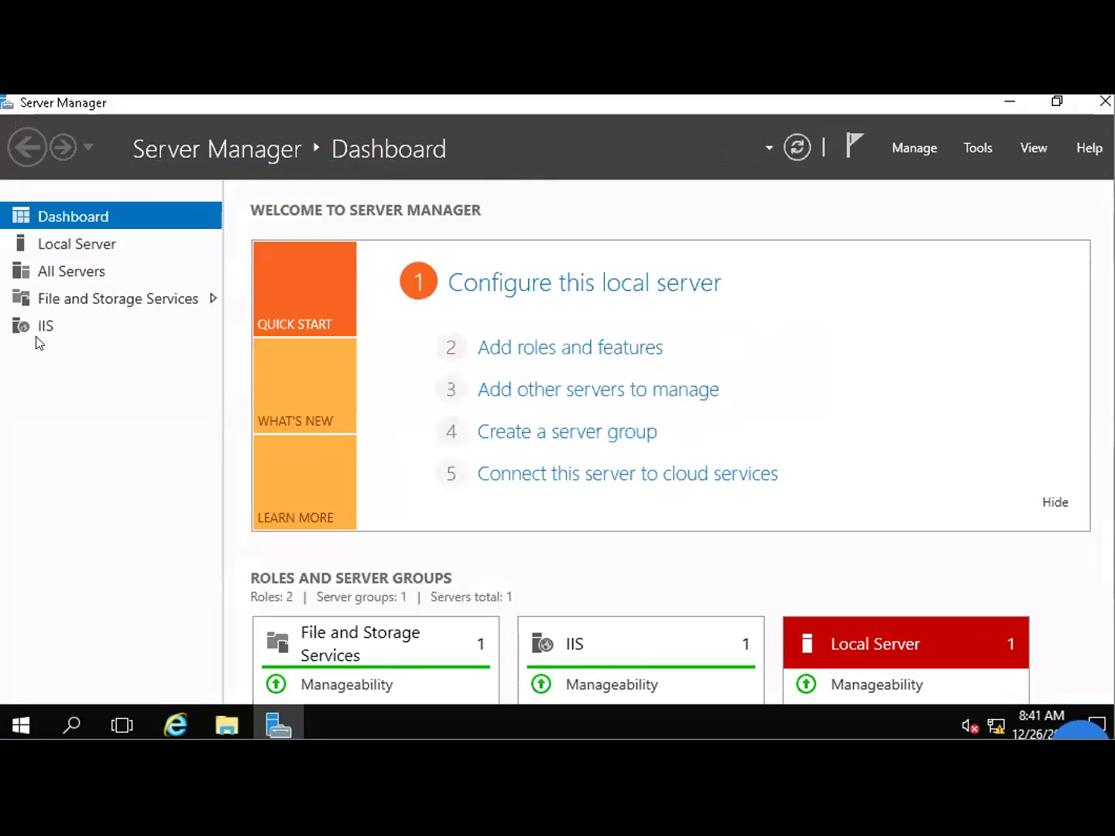
Step: Go to File and Storage Services > Shares and launch New Share from TASKS
{"action": "left_click", "coordinate": [102, 307]}
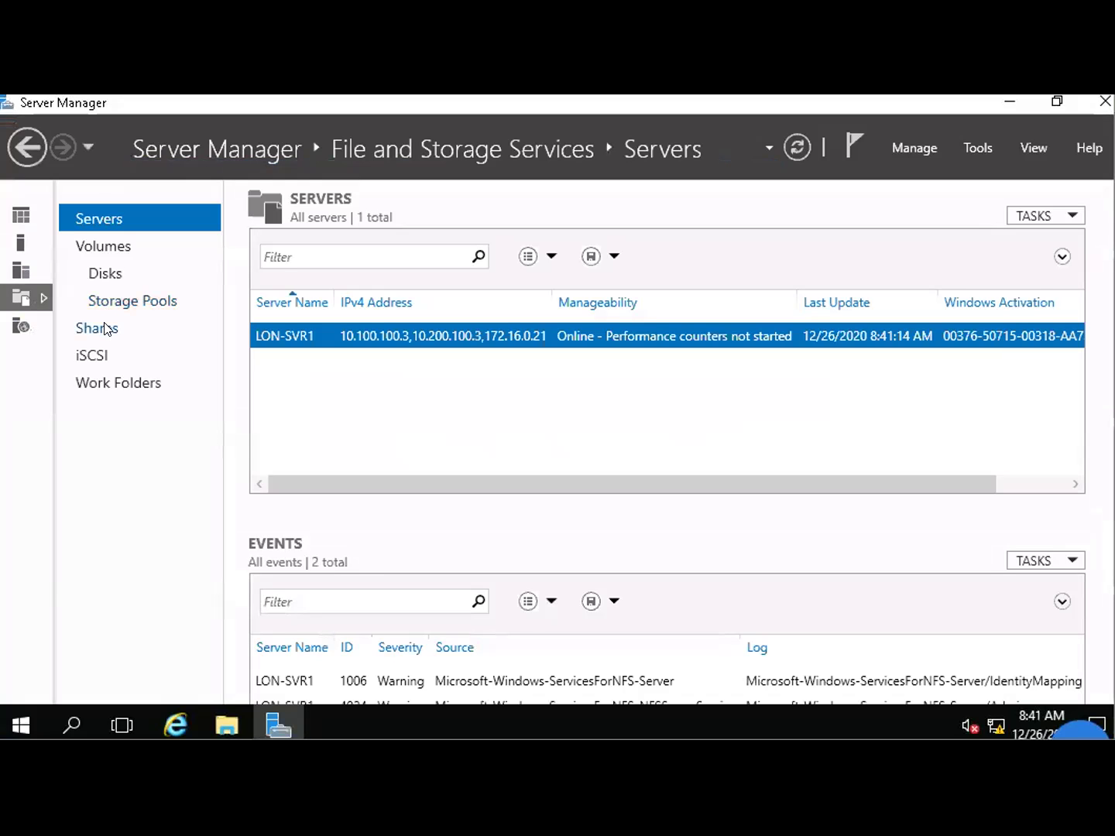
{"action": "left_click", "coordinate": [107, 329]}
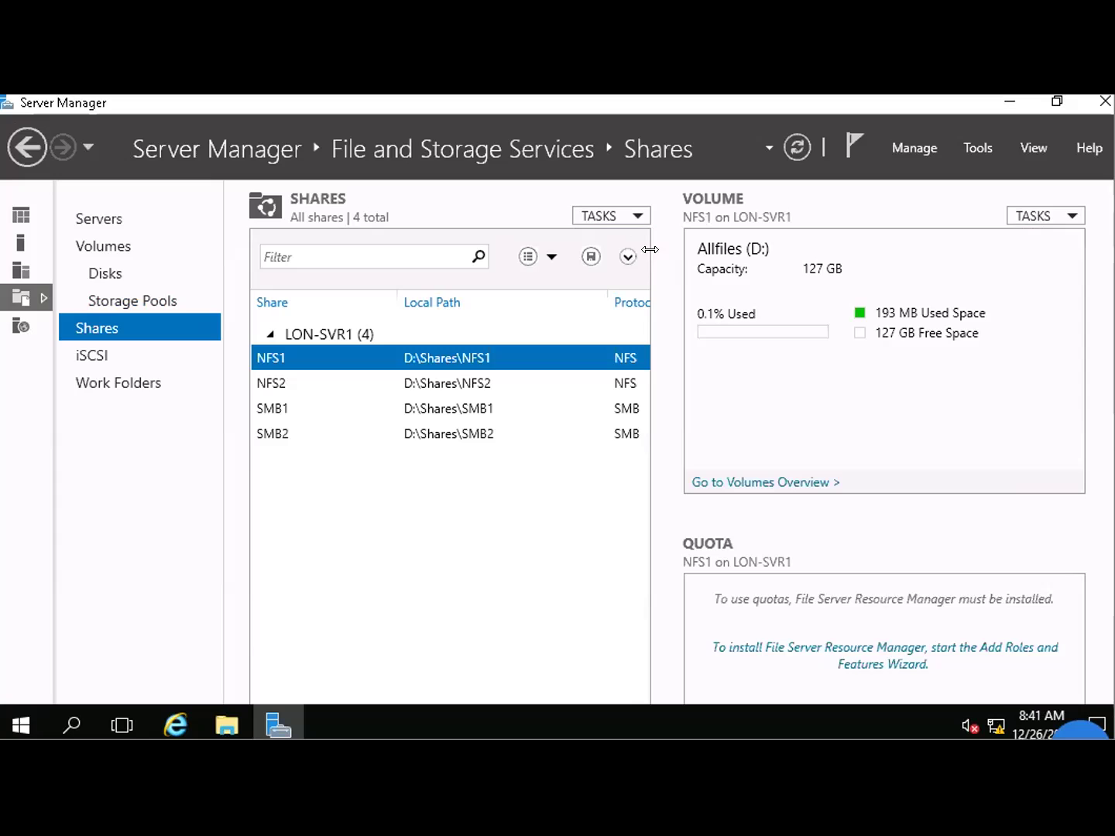
{"action": "left_click", "coordinate": [637, 220]}
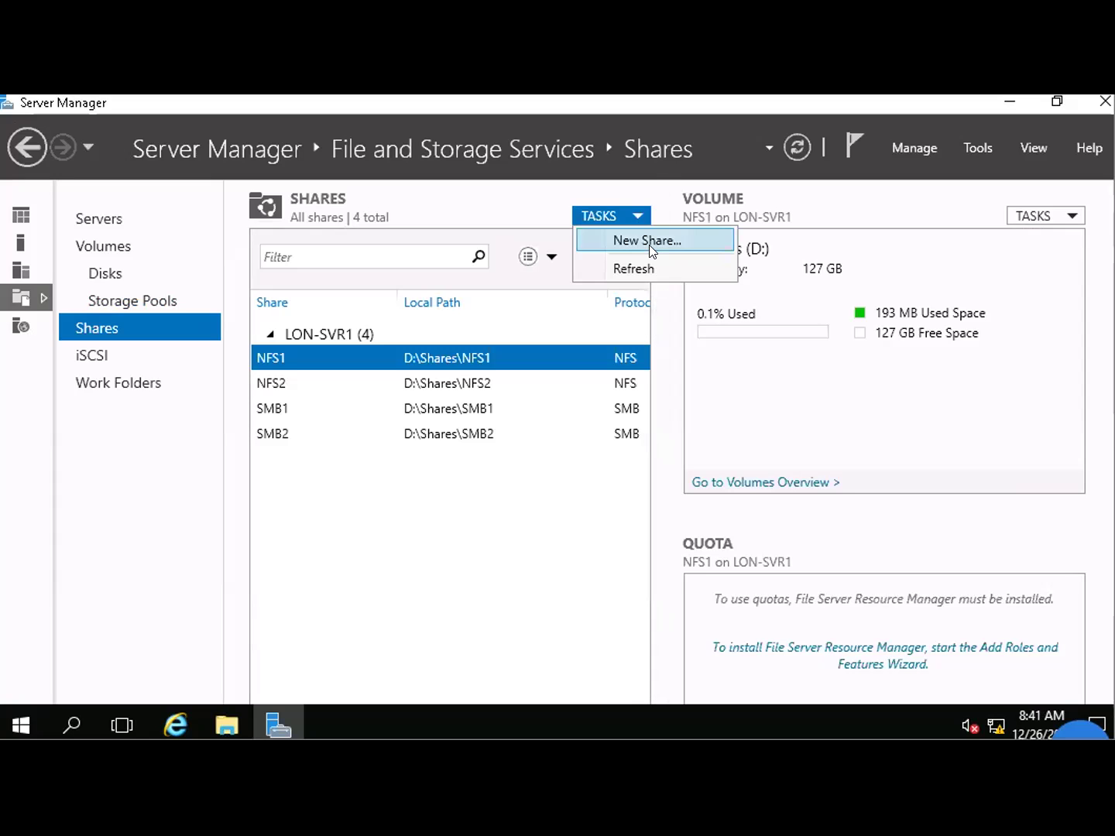
{"action": "left_click", "coordinate": [649, 244]}
{"action": "left_click_drag", "start_coordinate": [540, 193], "coordinate": [551, 117]}
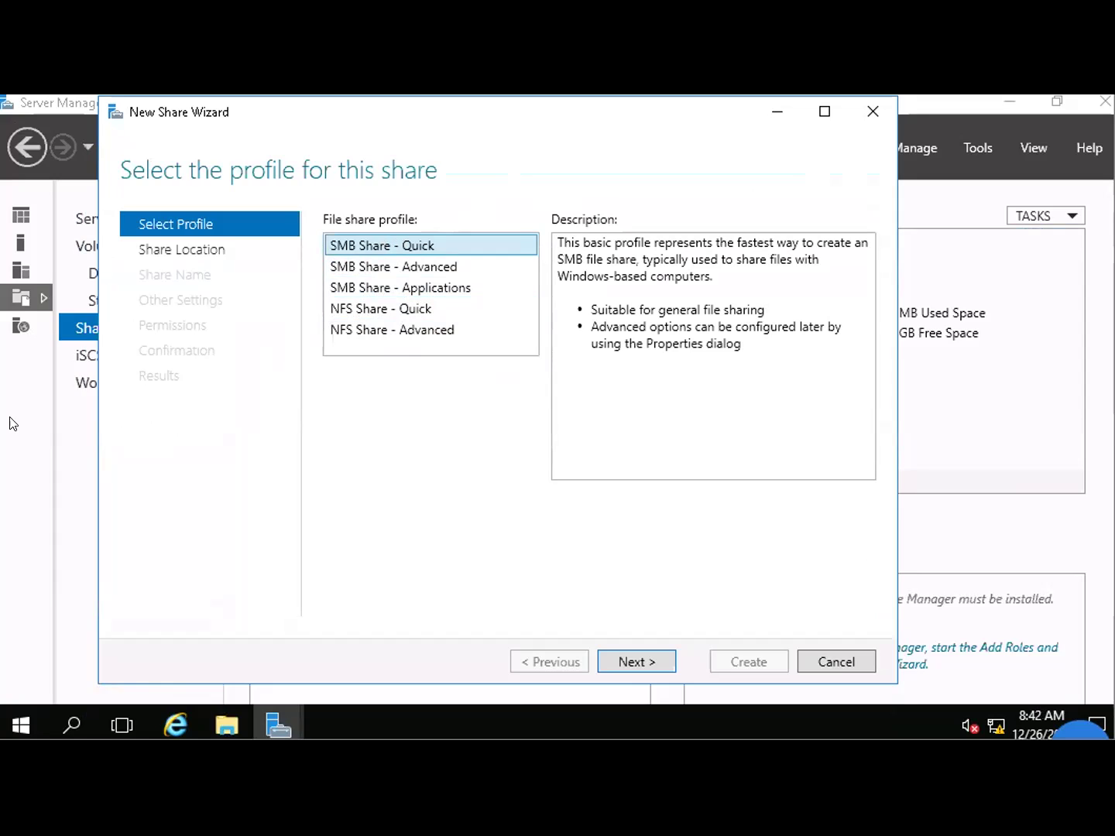
{"action": "left_click", "coordinate": [439, 269]}
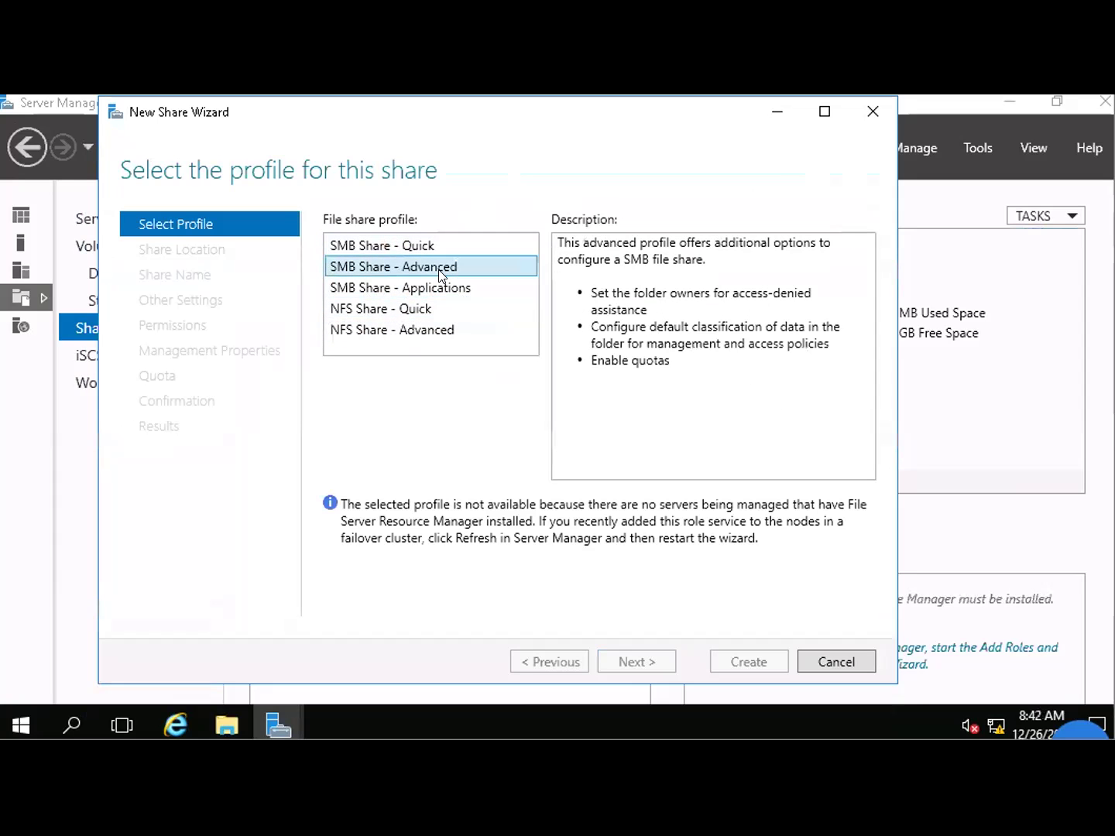
{"action": "left_click", "coordinate": [439, 289]}
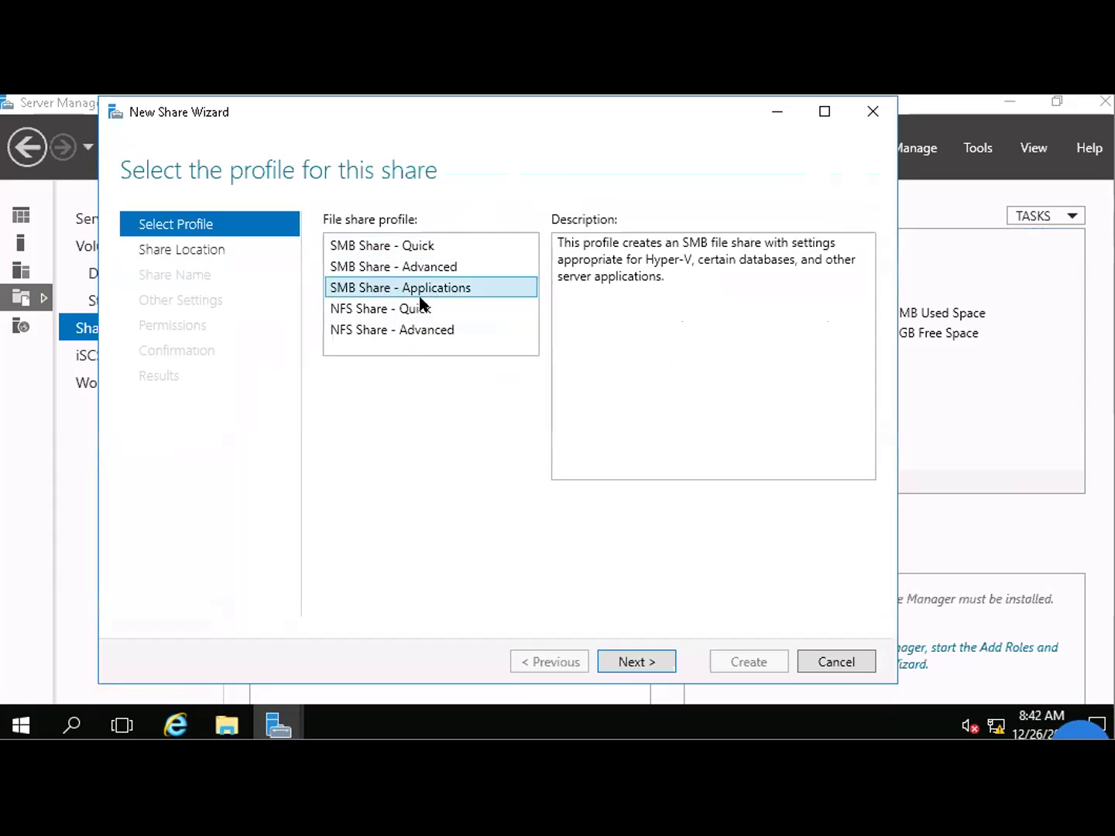
{"action": "left_click", "coordinate": [421, 310]}
{"action": "left_click", "coordinate": [421, 336]}
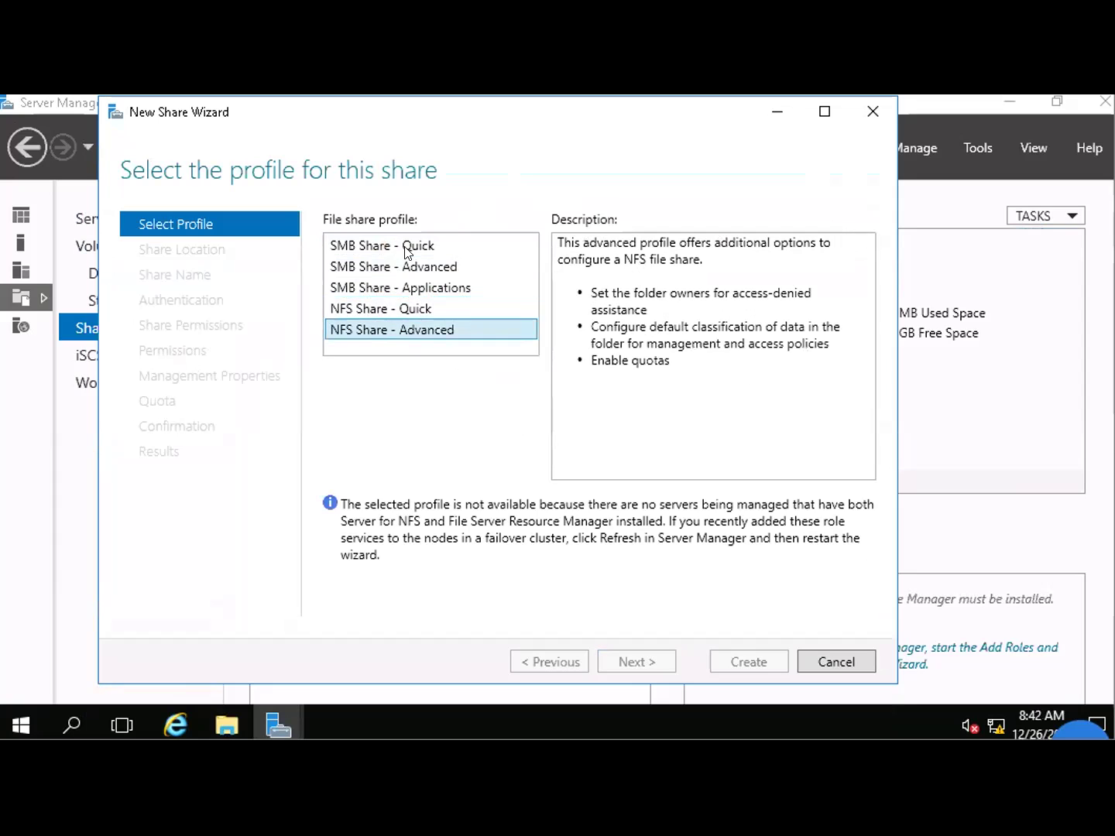
{"action": "left_click", "coordinate": [408, 252]}
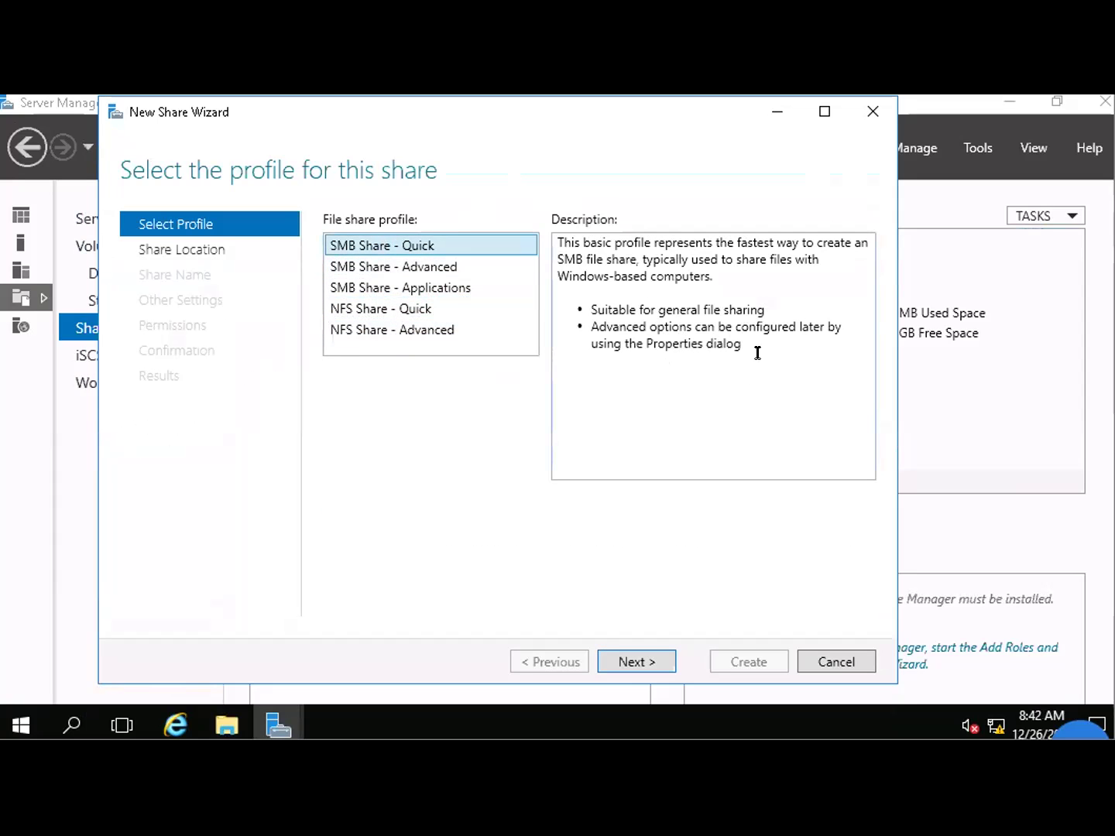
{"action": "key", "text": "Tab"}
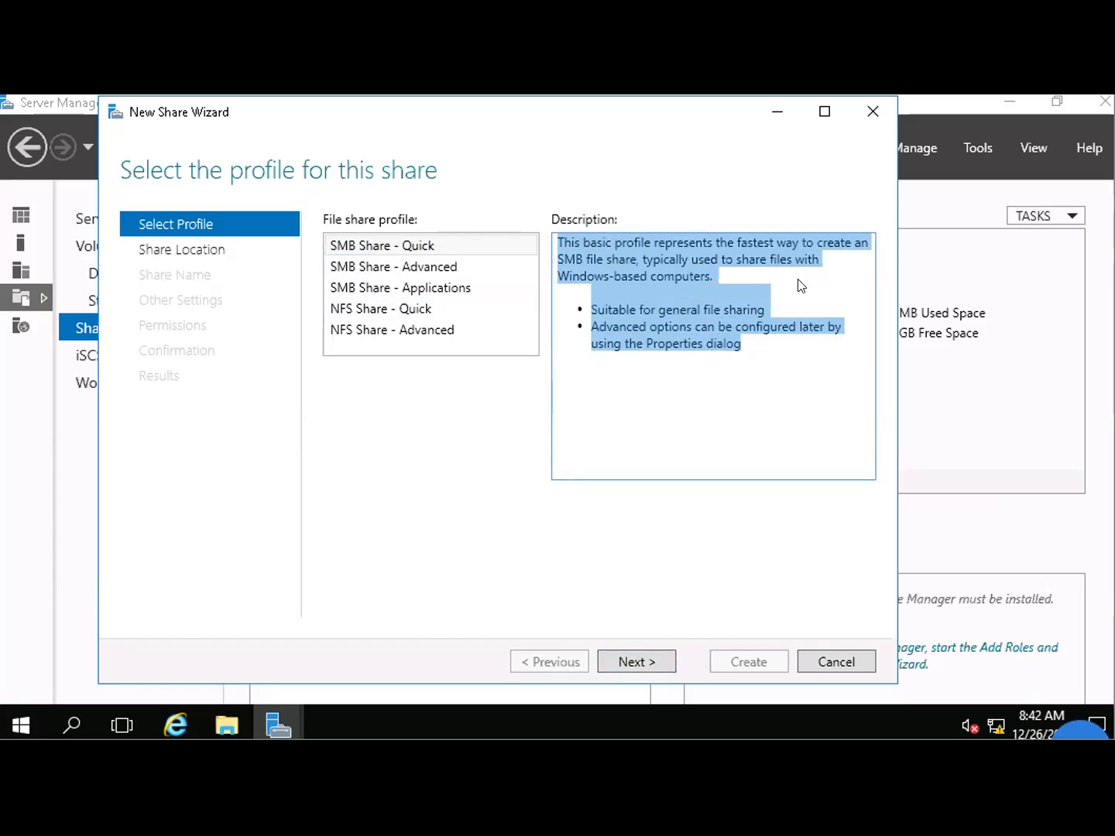
{"action": "left_click", "coordinate": [815, 277]}
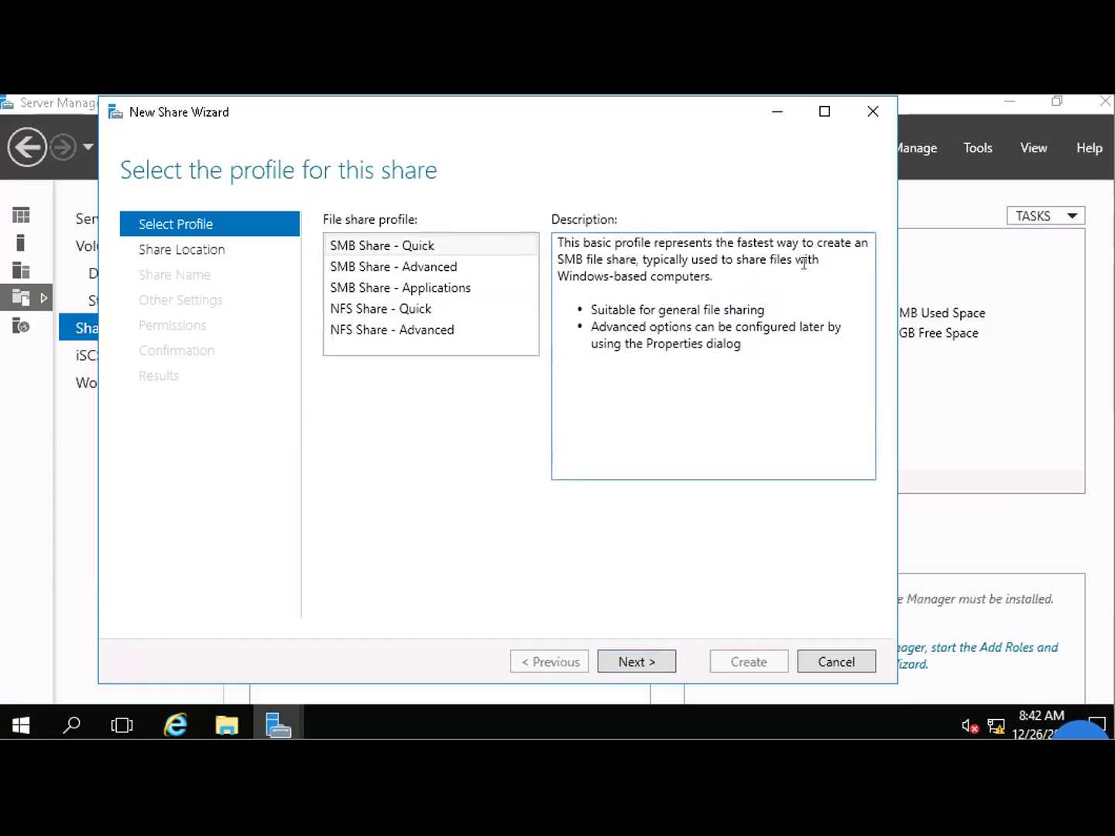
{"action": "double_click", "coordinate": [722, 275]}
{"action": "key", "text": "ctrl+shift+Home"}
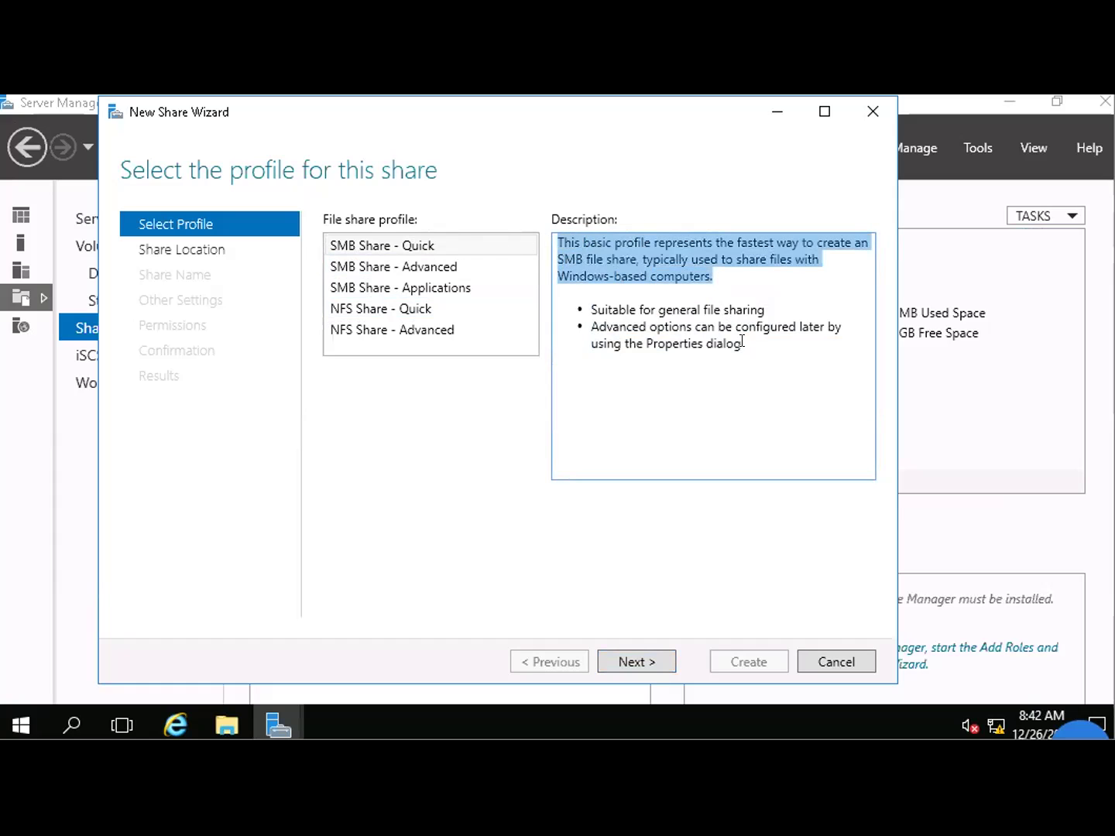
{"action": "left_click_drag", "start_coordinate": [742, 344], "coordinate": [589, 309]}
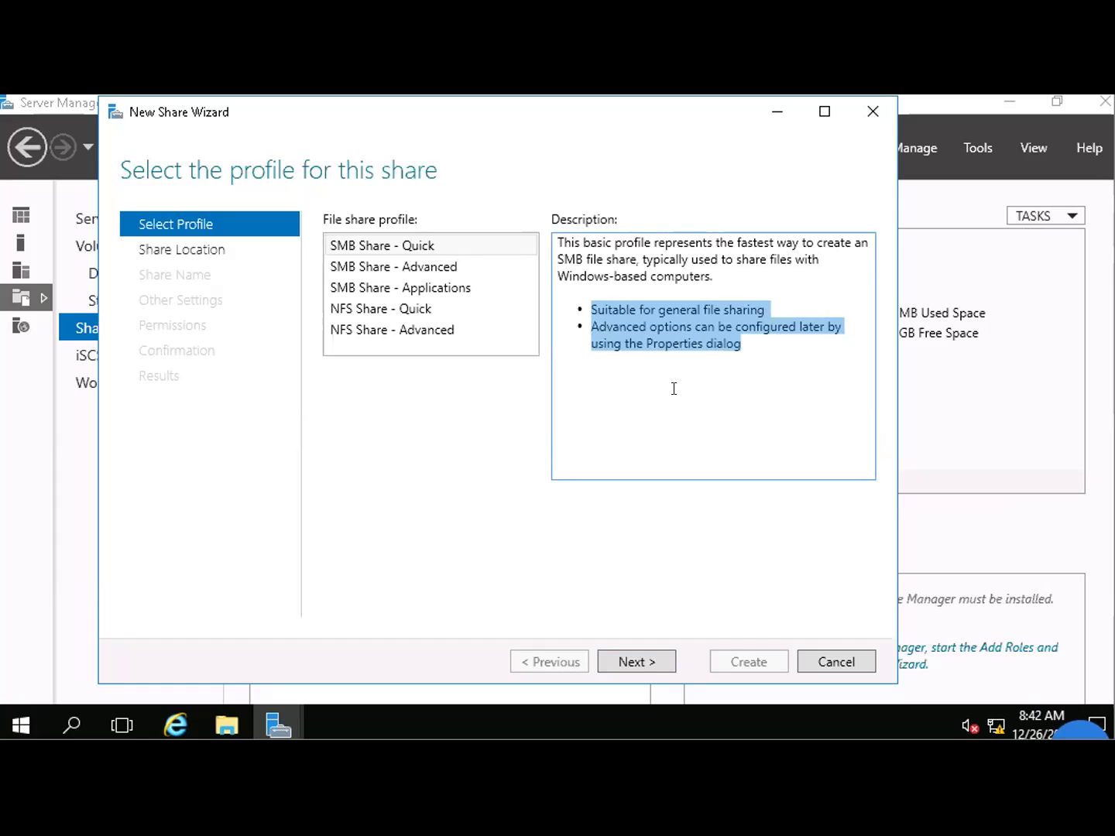
Step: Review the SMB Share - Advanced profile's description bullets on folder owners and data classification
{"action": "left_click", "coordinate": [429, 267]}
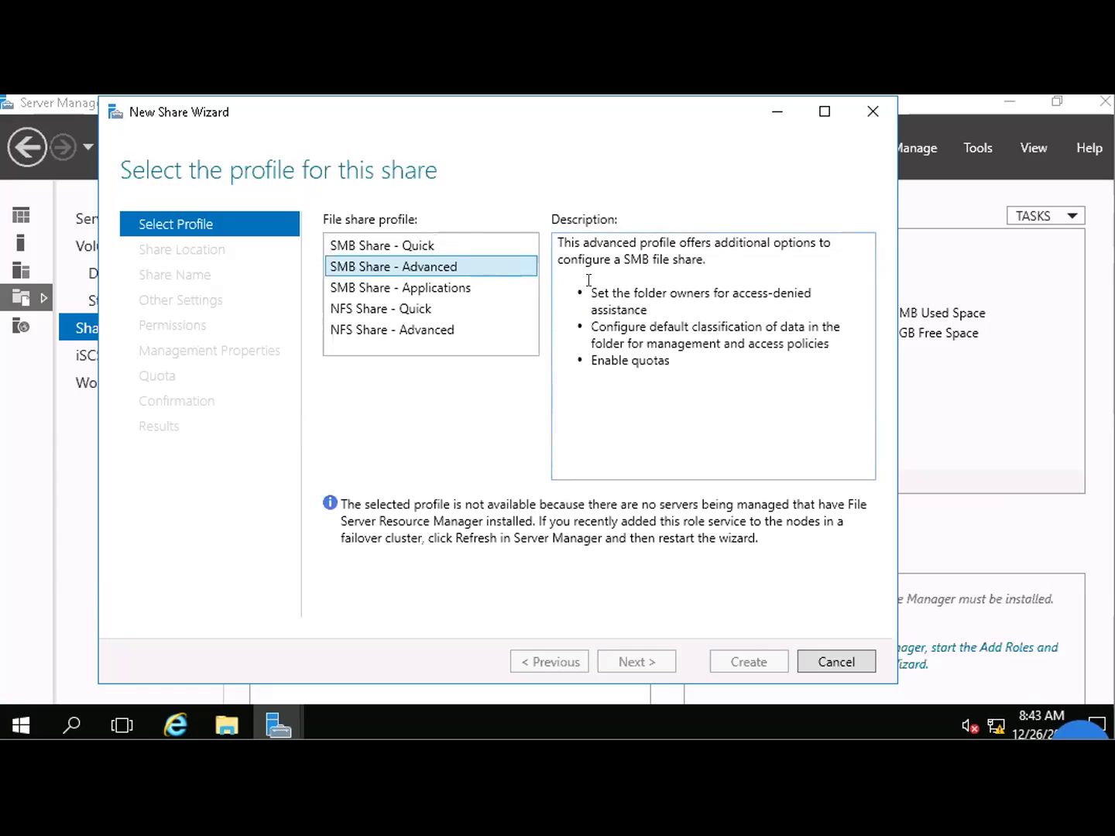
{"action": "left_click_drag", "start_coordinate": [598, 287], "coordinate": [787, 310]}
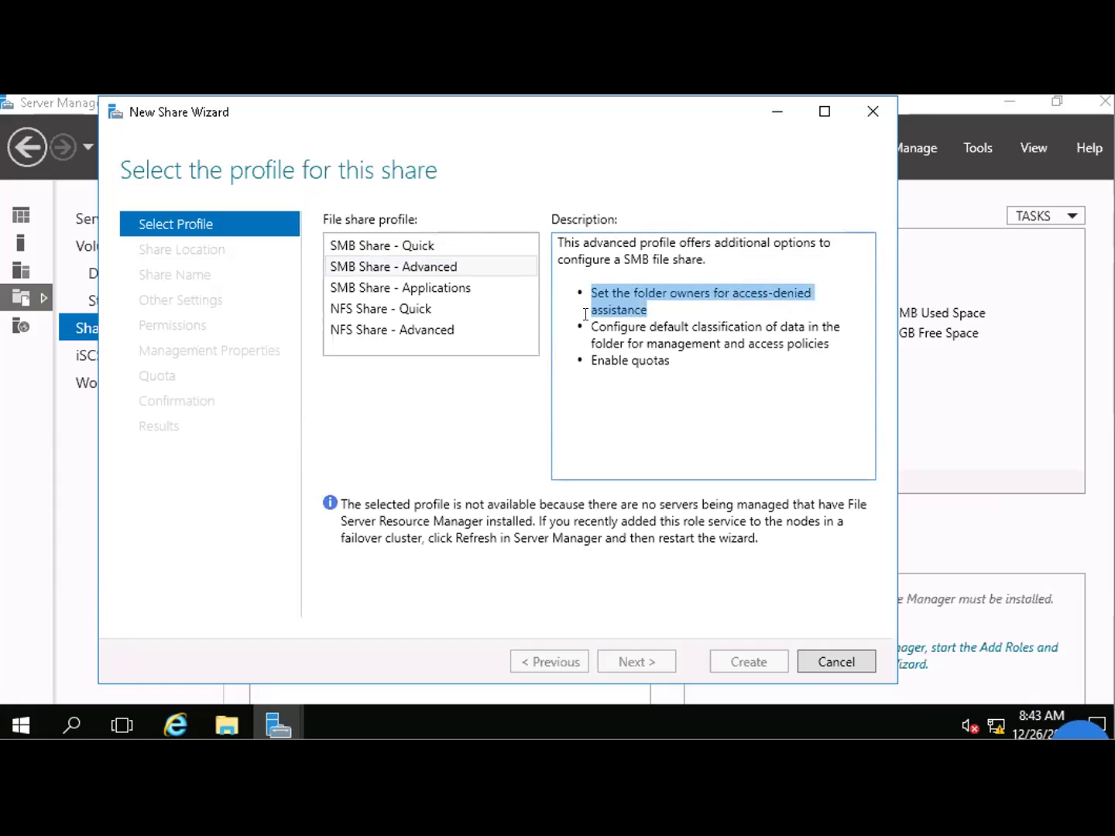
{"action": "left_click_drag", "start_coordinate": [590, 325], "coordinate": [834, 329]}
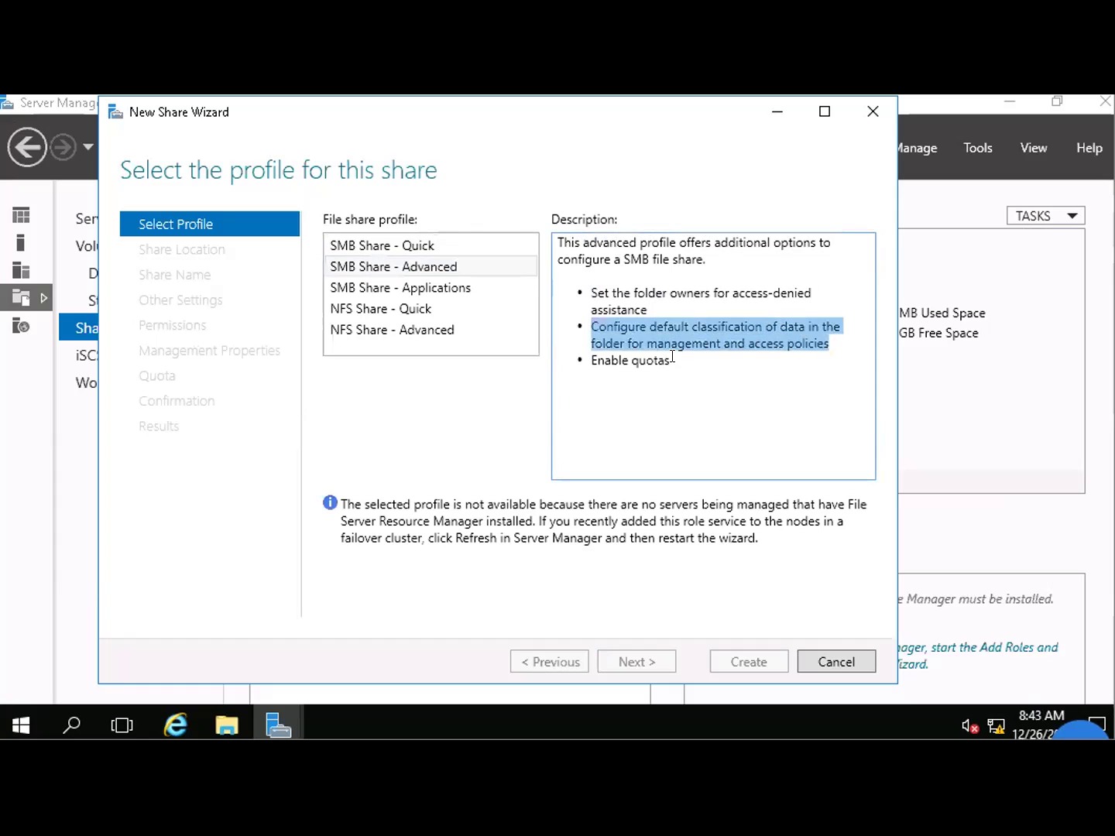
{"action": "left_click_drag", "start_coordinate": [671, 359], "coordinate": [579, 275]}
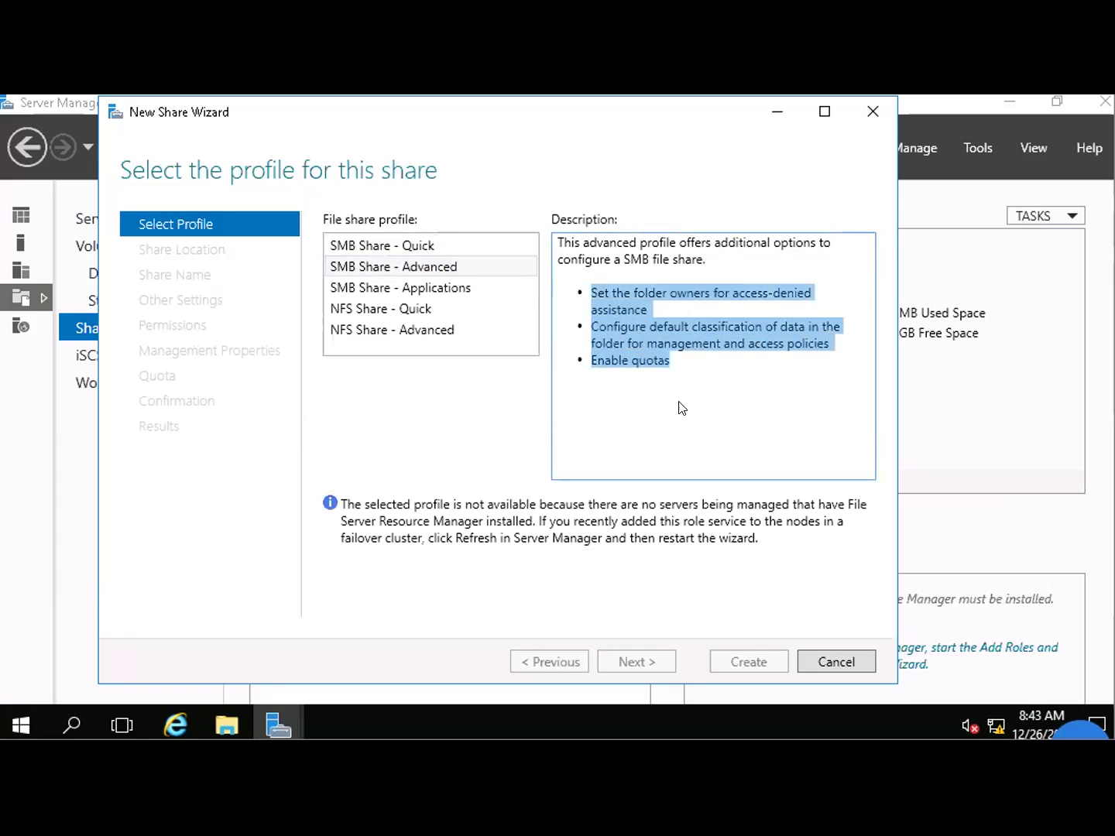
{"action": "left_click", "coordinate": [652, 393]}
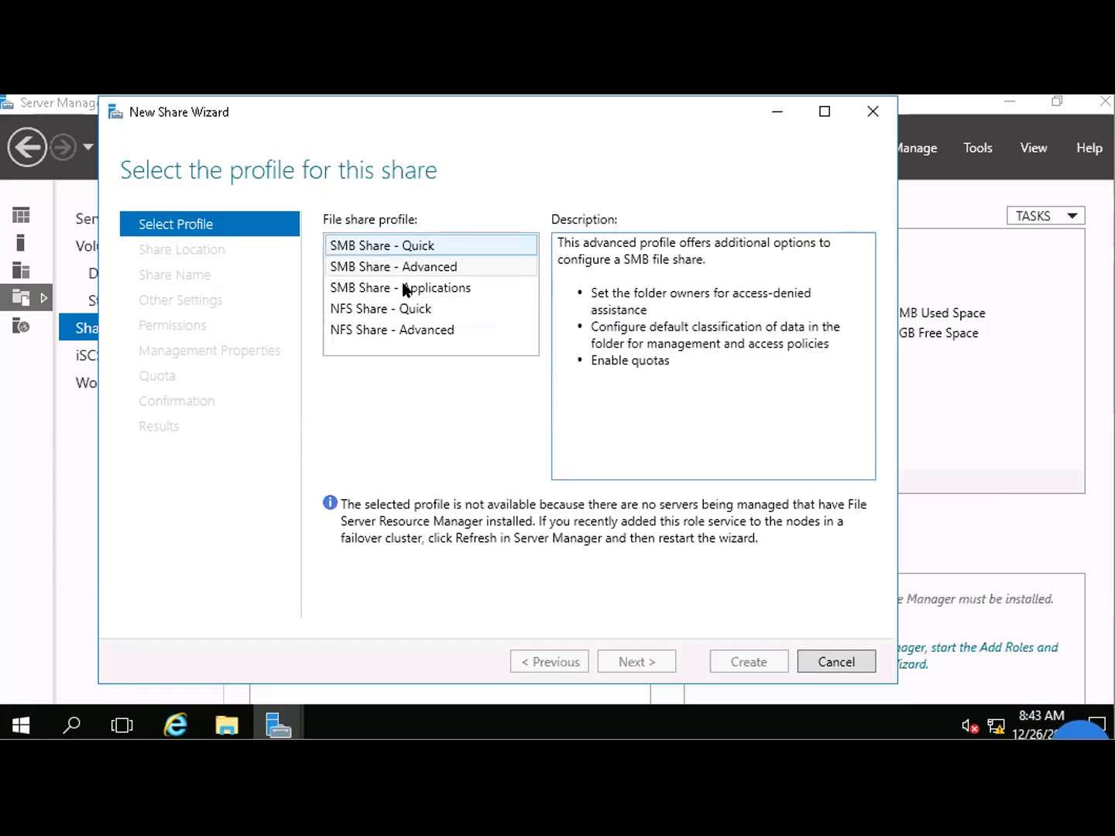
Step: Look over SMB Share - Applications, then pick SMB Share - Quick and continue
{"action": "left_click", "coordinate": [407, 289]}
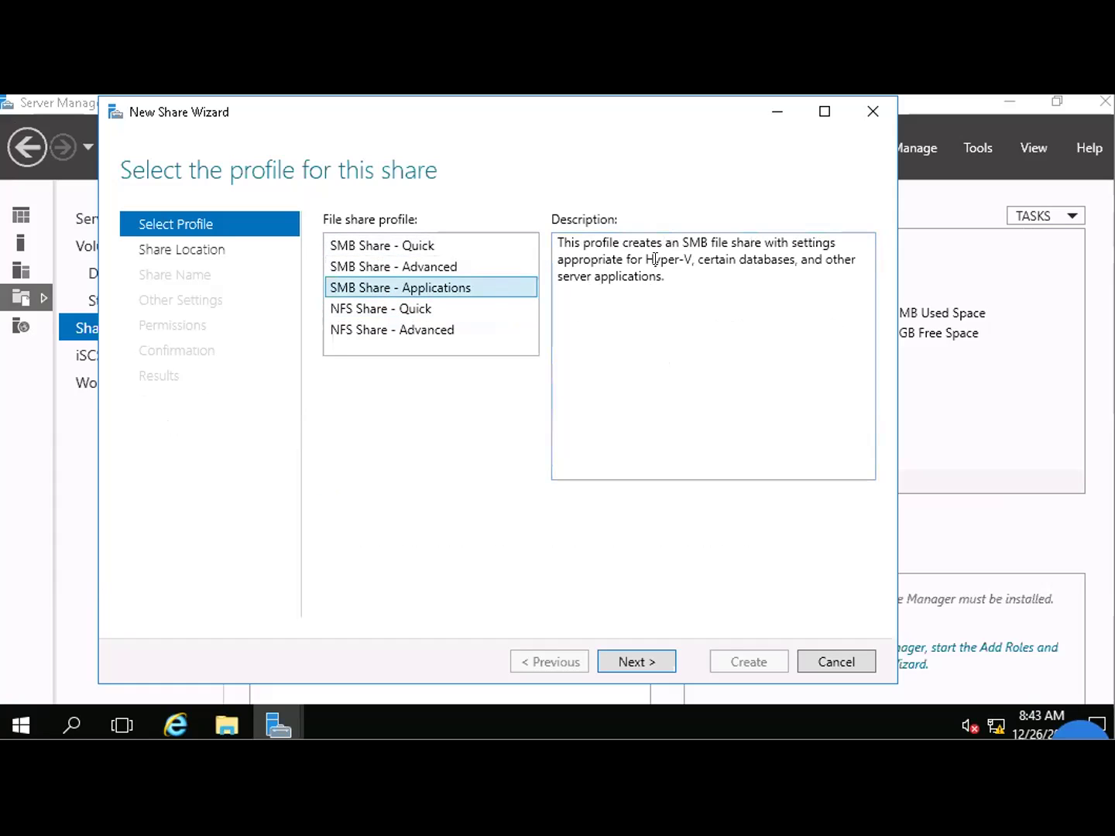
{"action": "left_click_drag", "start_coordinate": [645, 259], "coordinate": [832, 286]}
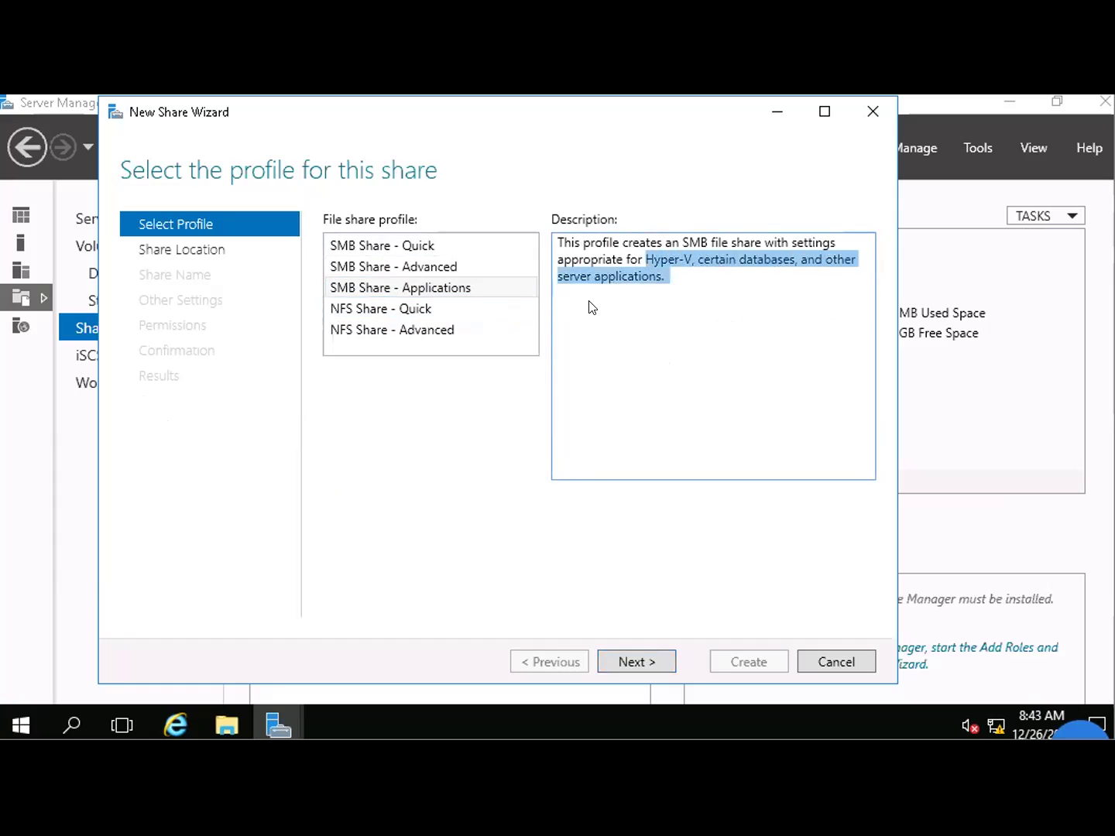
{"action": "left_click", "coordinate": [359, 245]}
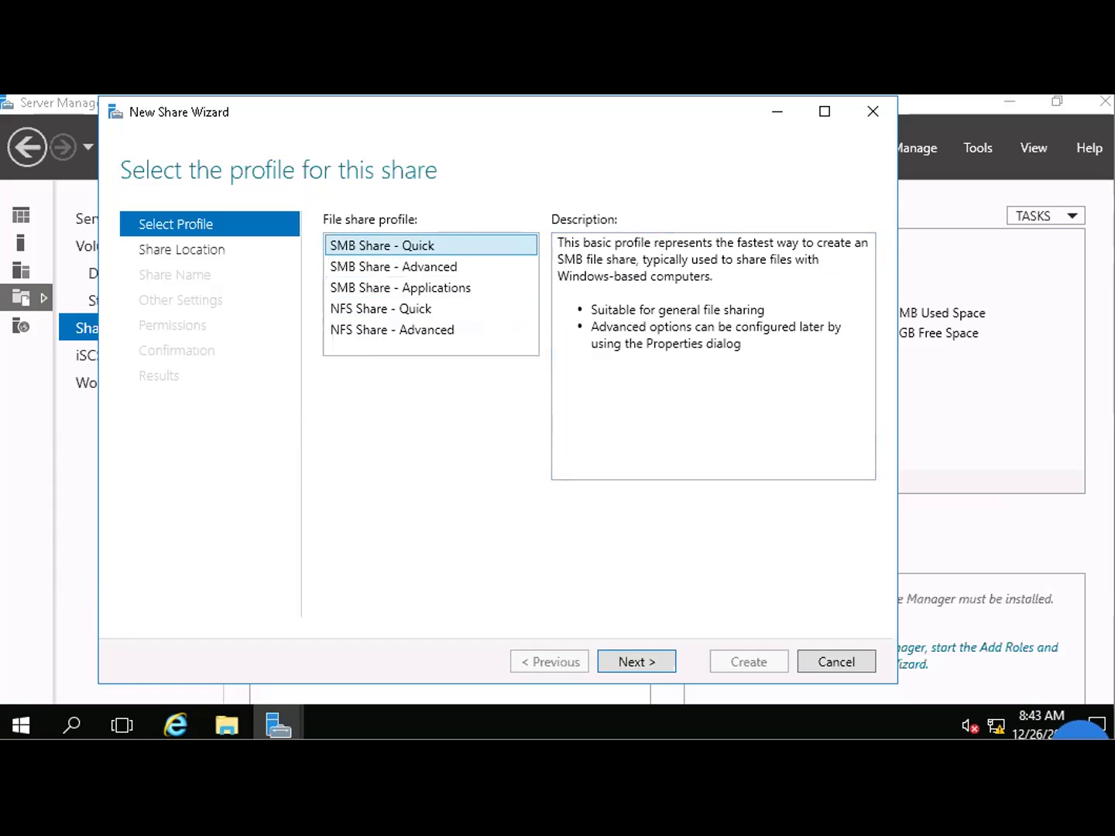
{"action": "left_click", "coordinate": [613, 659]}
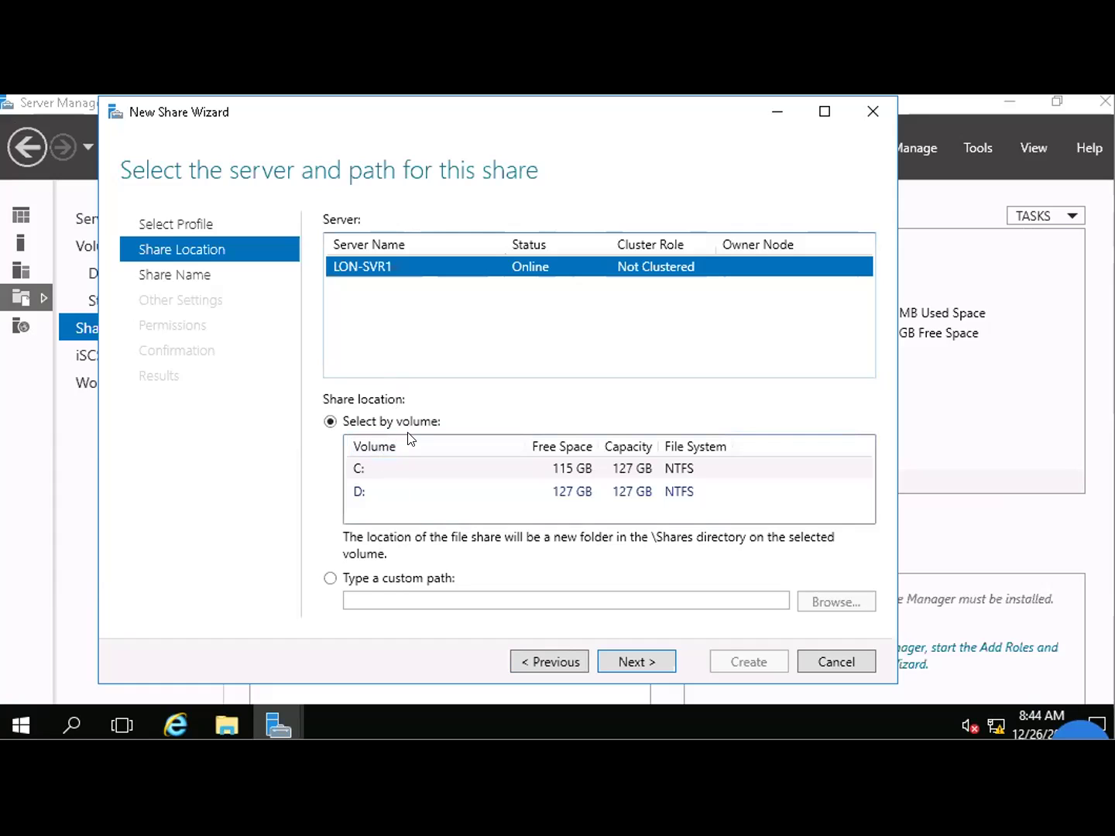
Step: Use volume D: as the share location, abandoning the custom folder path browse
{"action": "left_click", "coordinate": [359, 493]}
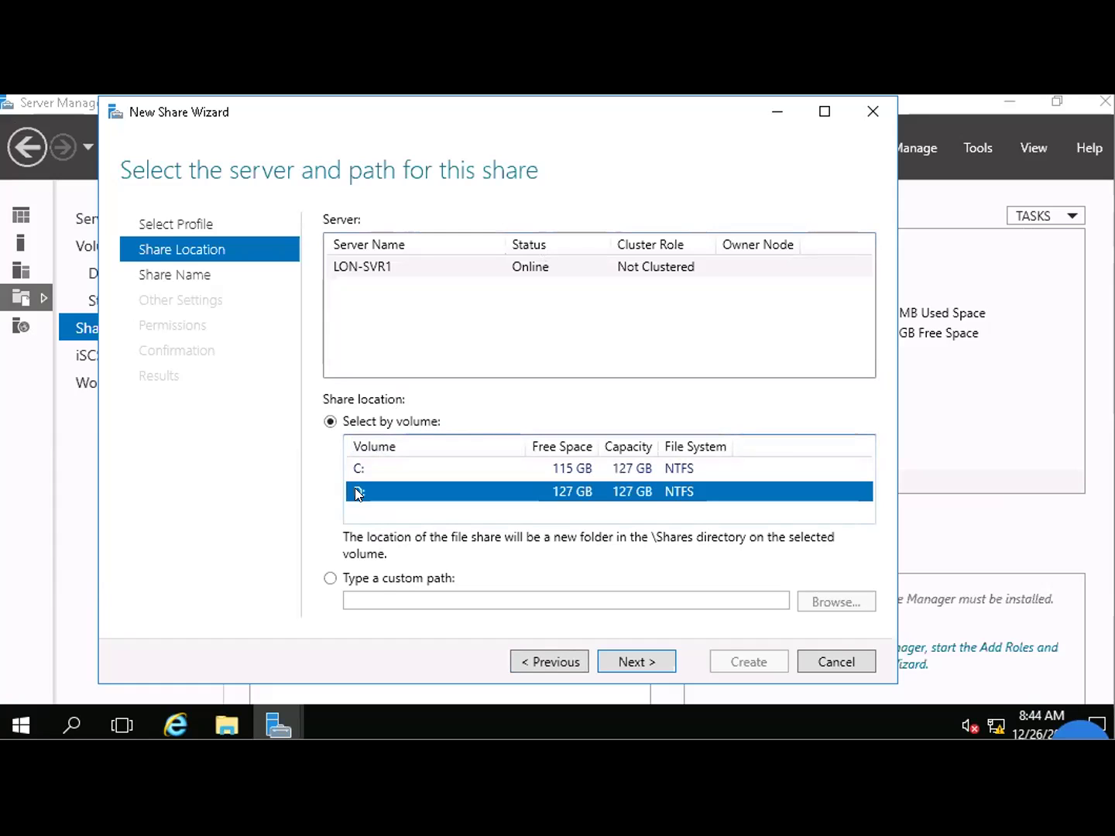
{"action": "left_click", "coordinate": [344, 579]}
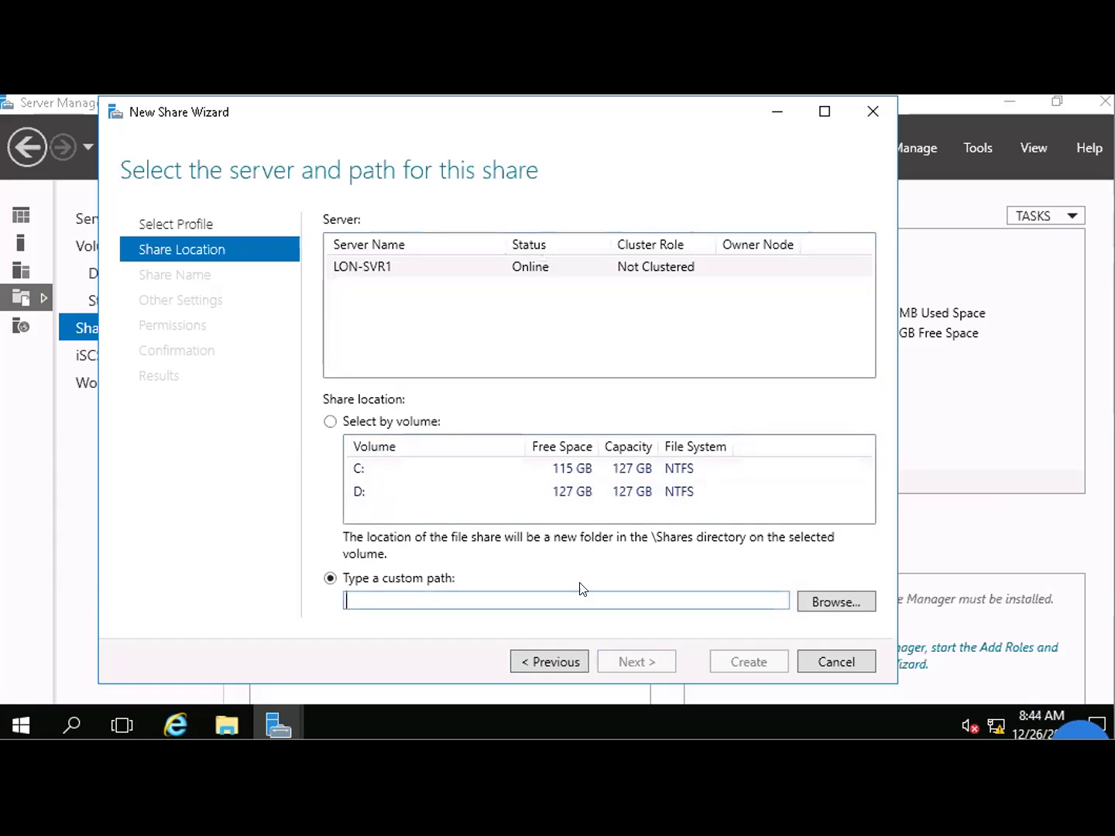
{"action": "left_click", "coordinate": [832, 602]}
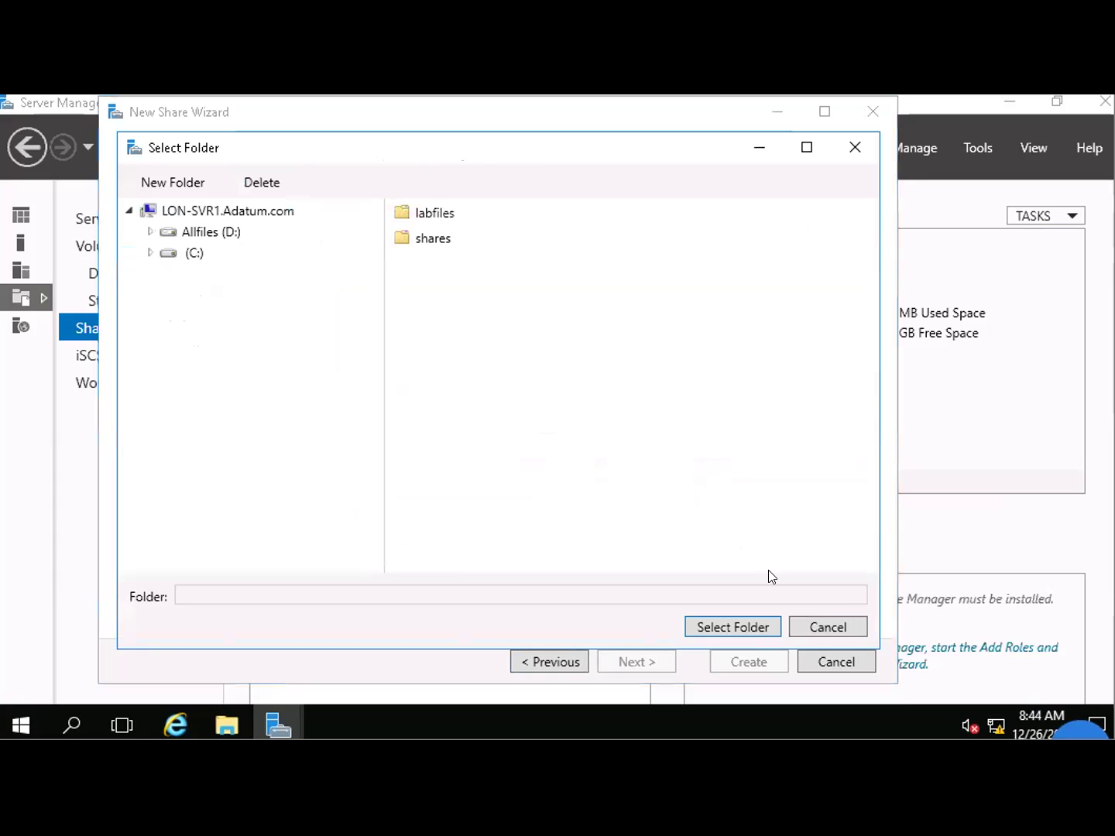
{"action": "left_click", "coordinate": [812, 626]}
{"action": "left_click", "coordinate": [352, 493]}
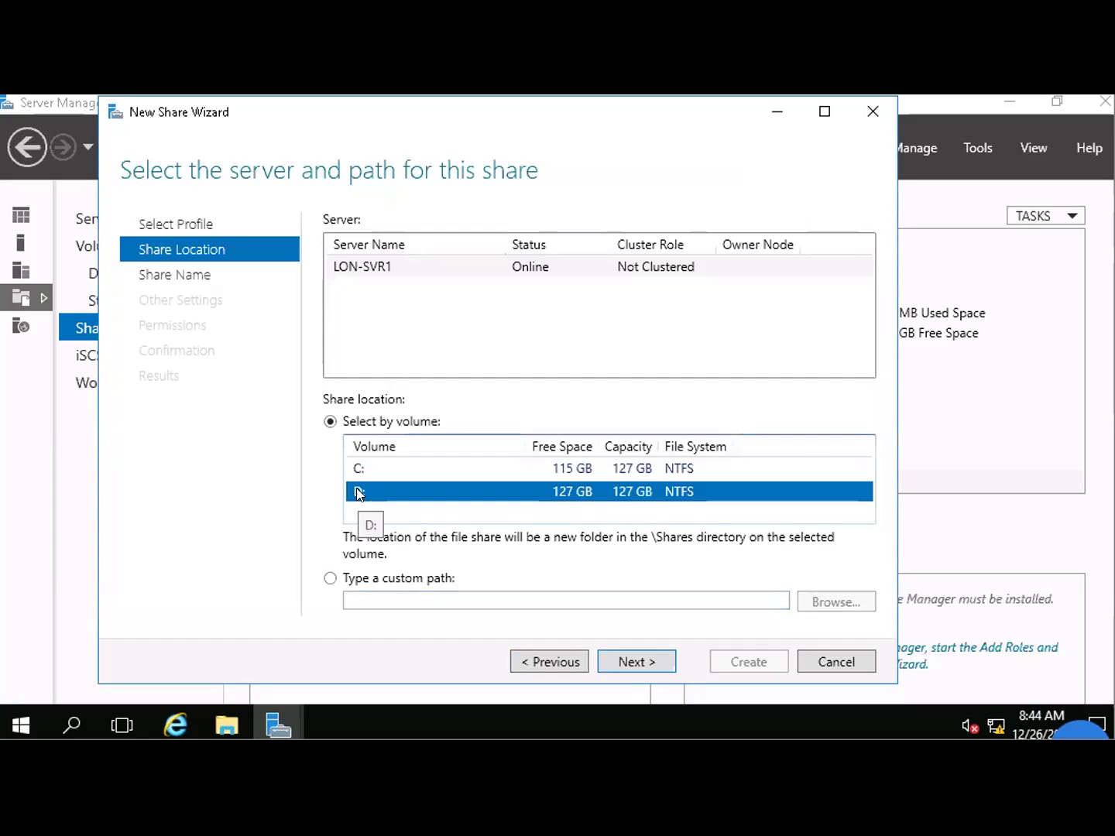
{"action": "left_click", "coordinate": [632, 663]}
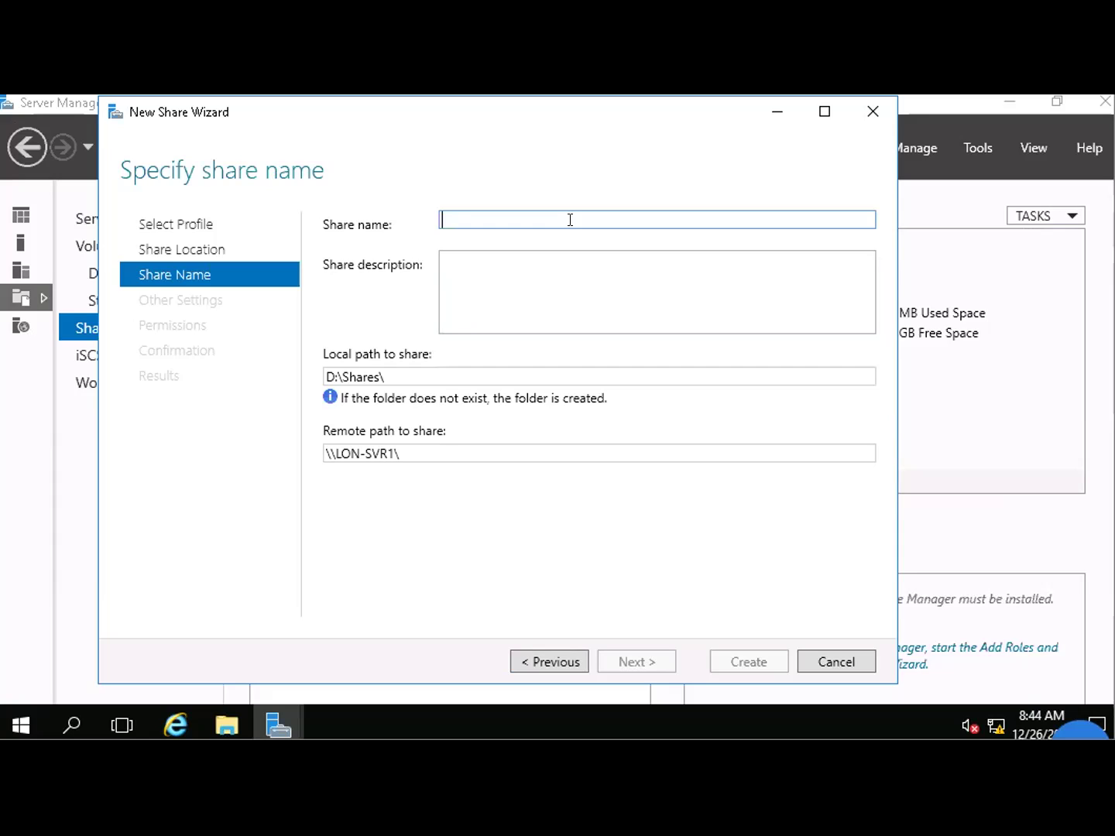
Step: Name the share 'Data' and verify its local path D:\Shares\Data
{"action": "type", "text": "Data"}
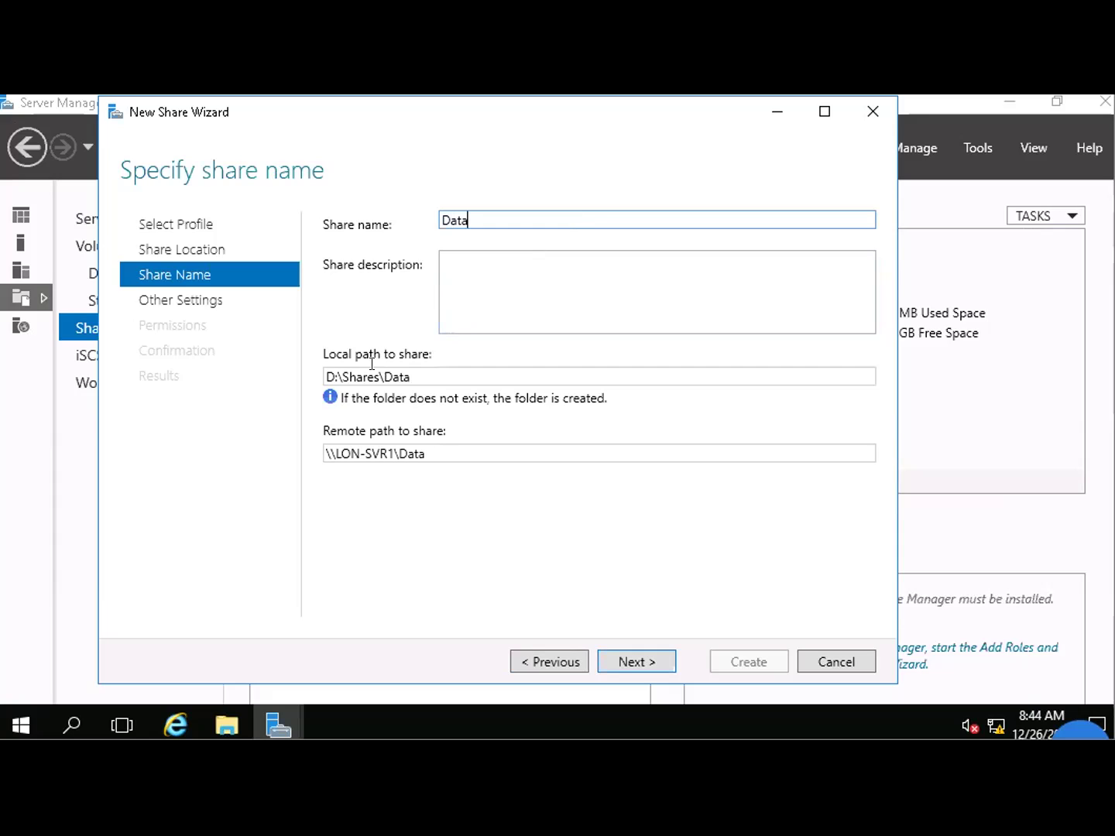
{"action": "key", "text": "Tab"}
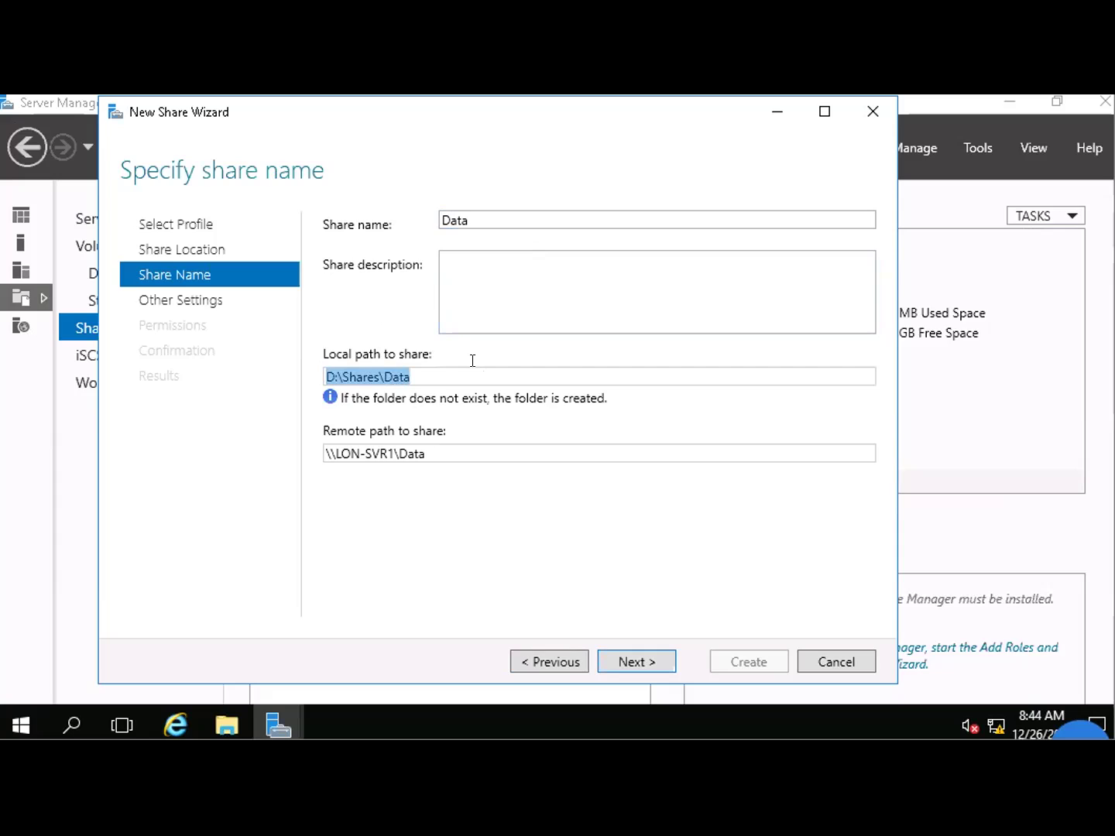
{"action": "left_click", "coordinate": [466, 370]}
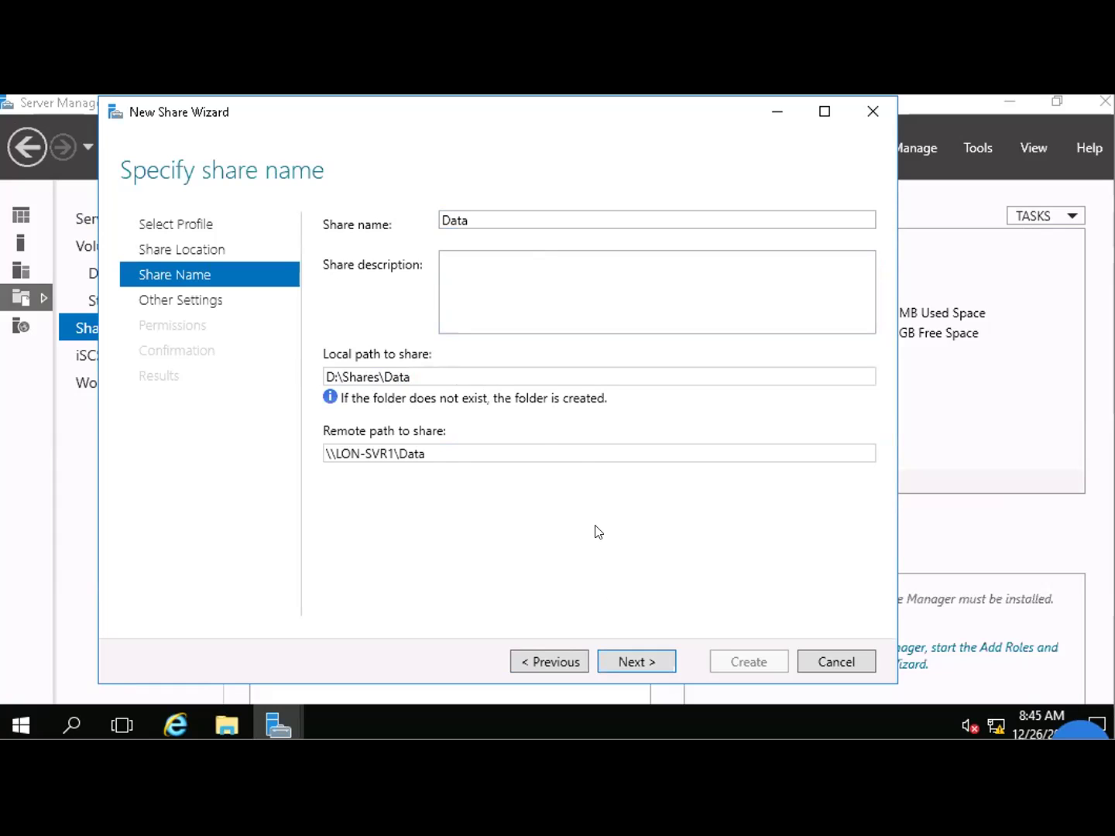
{"action": "left_click", "coordinate": [641, 661]}
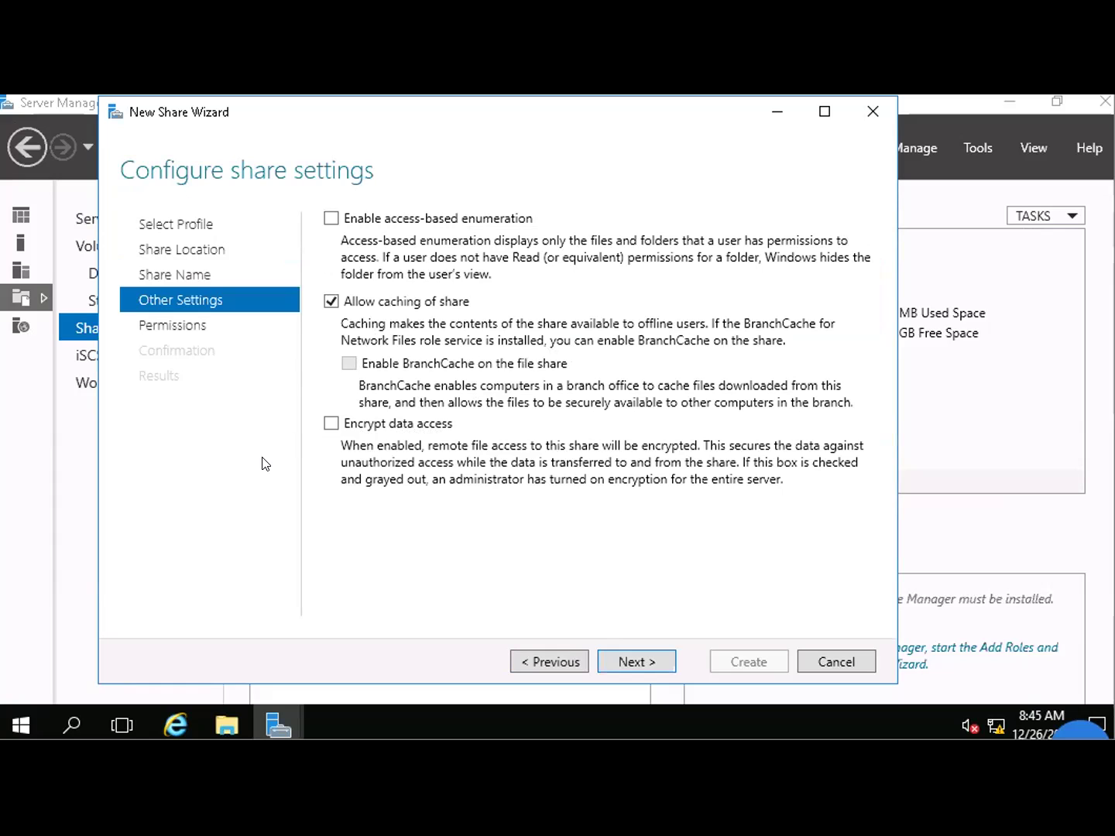
Step: Enable access-based enumeration, keeping caching of the share allowed
{"action": "mouse_move", "coordinate": [227, 725]}
{"action": "left_click", "coordinate": [358, 220]}
Step: Advance to the Data share's permissions page
{"action": "left_click", "coordinate": [616, 660]}
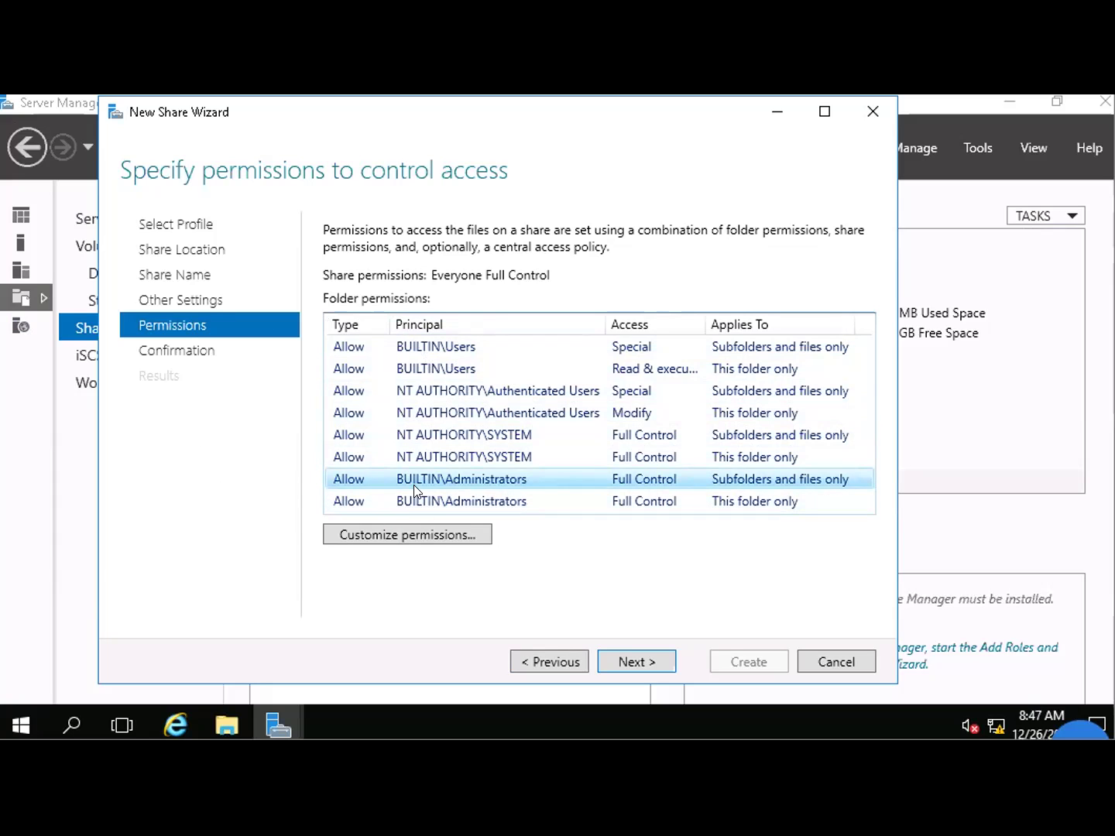
Step: Open Advanced Security Settings for Data and inspect the Users, Authenticated Users and SYSTEM entries
{"action": "left_click", "coordinate": [422, 536]}
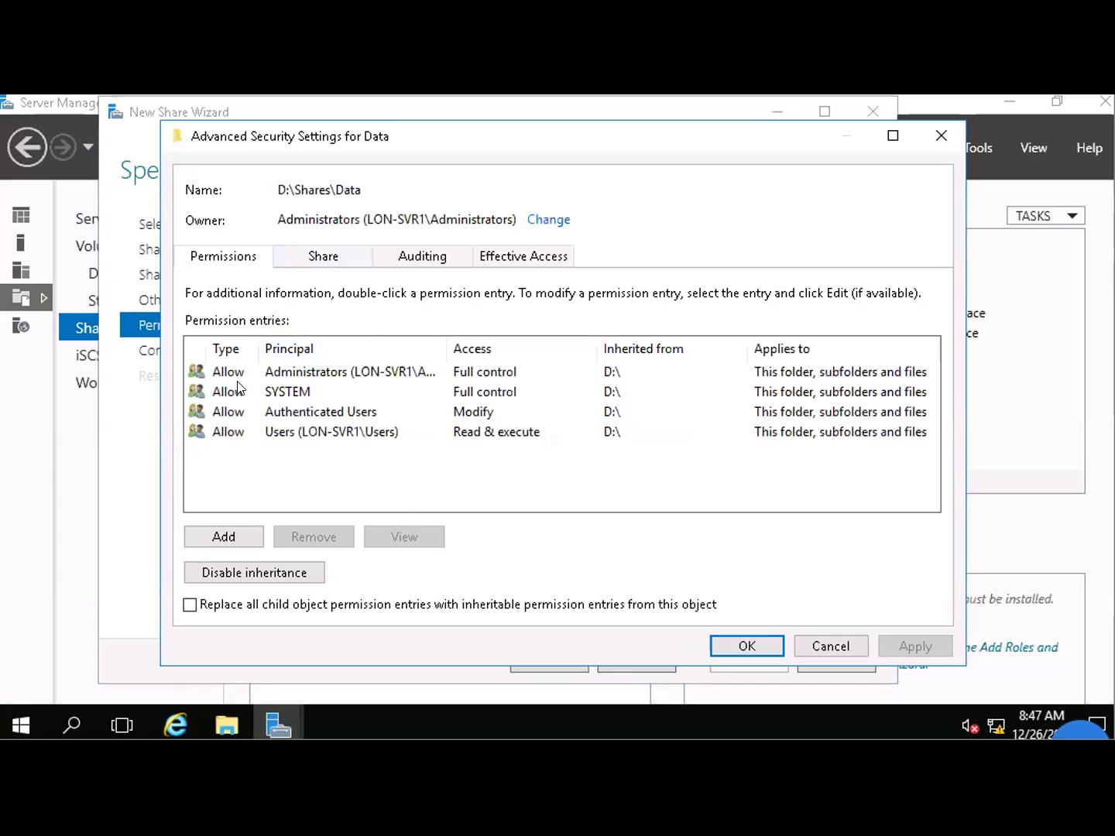
{"action": "left_click", "coordinate": [282, 435]}
{"action": "left_click", "coordinate": [286, 410]}
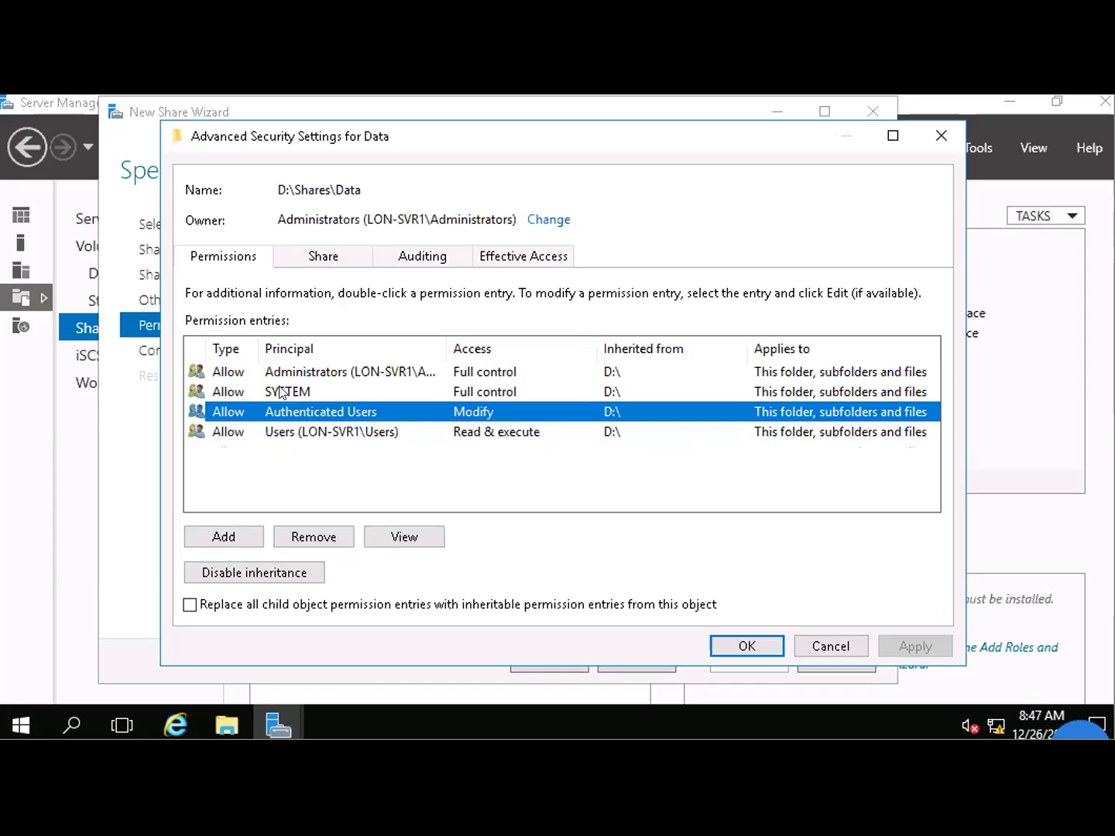
{"action": "left_click", "coordinate": [286, 392]}
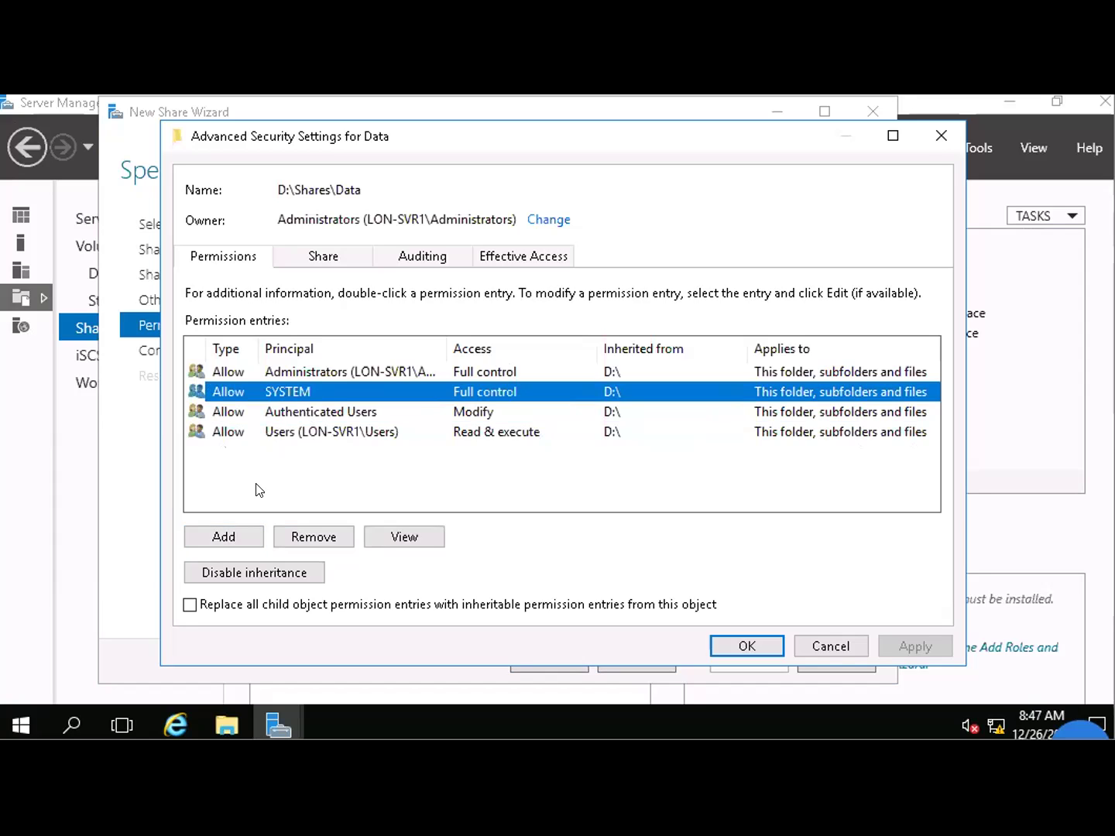
Step: Add a new permission entry with the verified Domain Users group as principal
{"action": "left_click", "coordinate": [229, 534]}
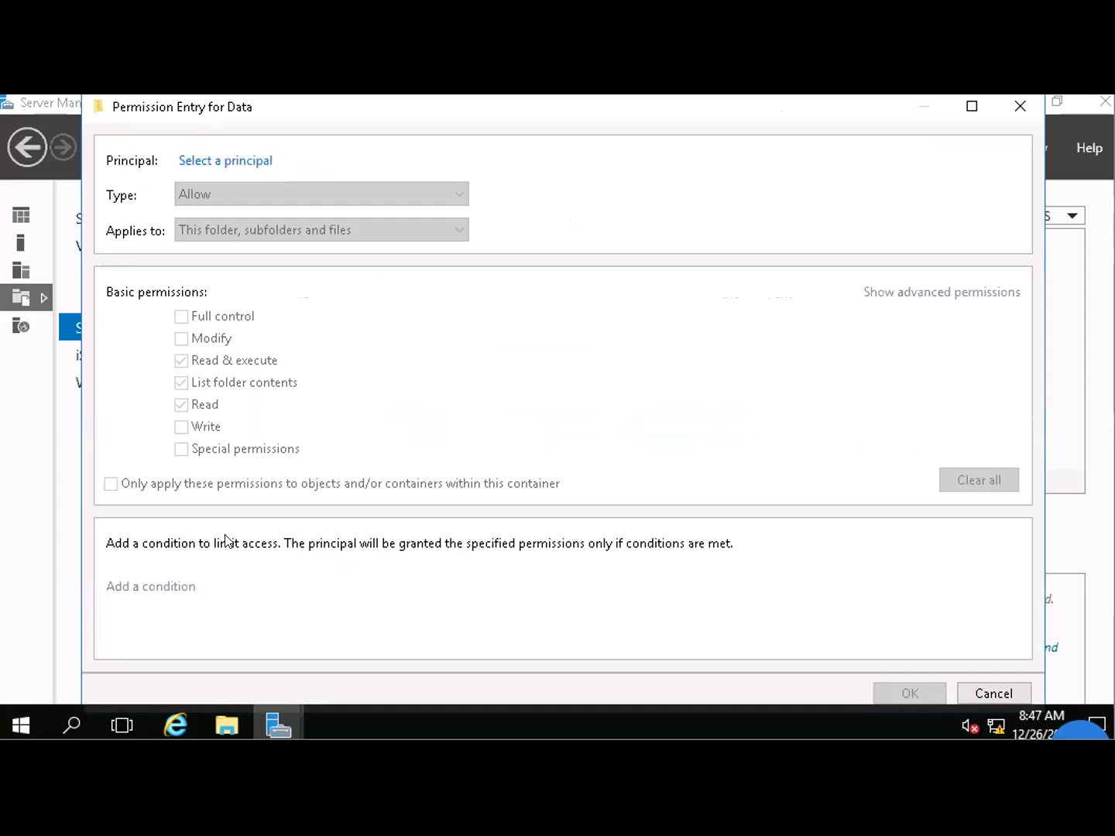
{"action": "left_click", "coordinate": [240, 163]}
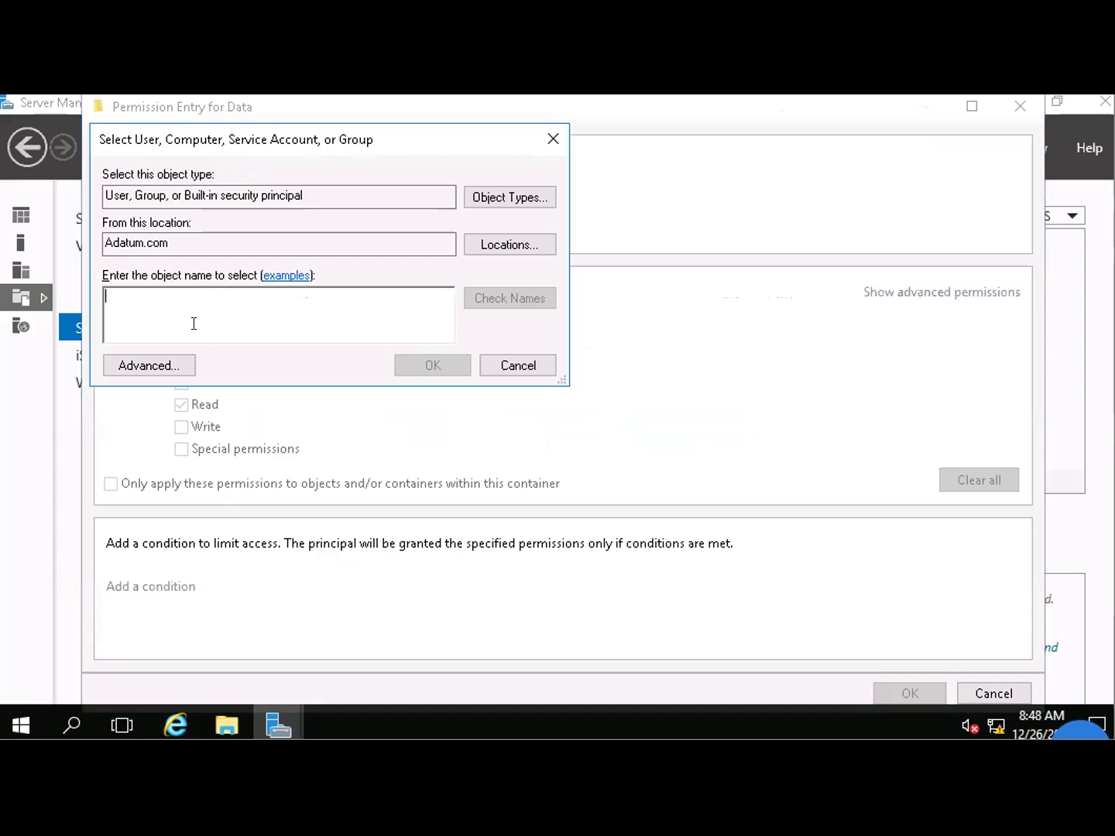
{"action": "type", "text": "D"}
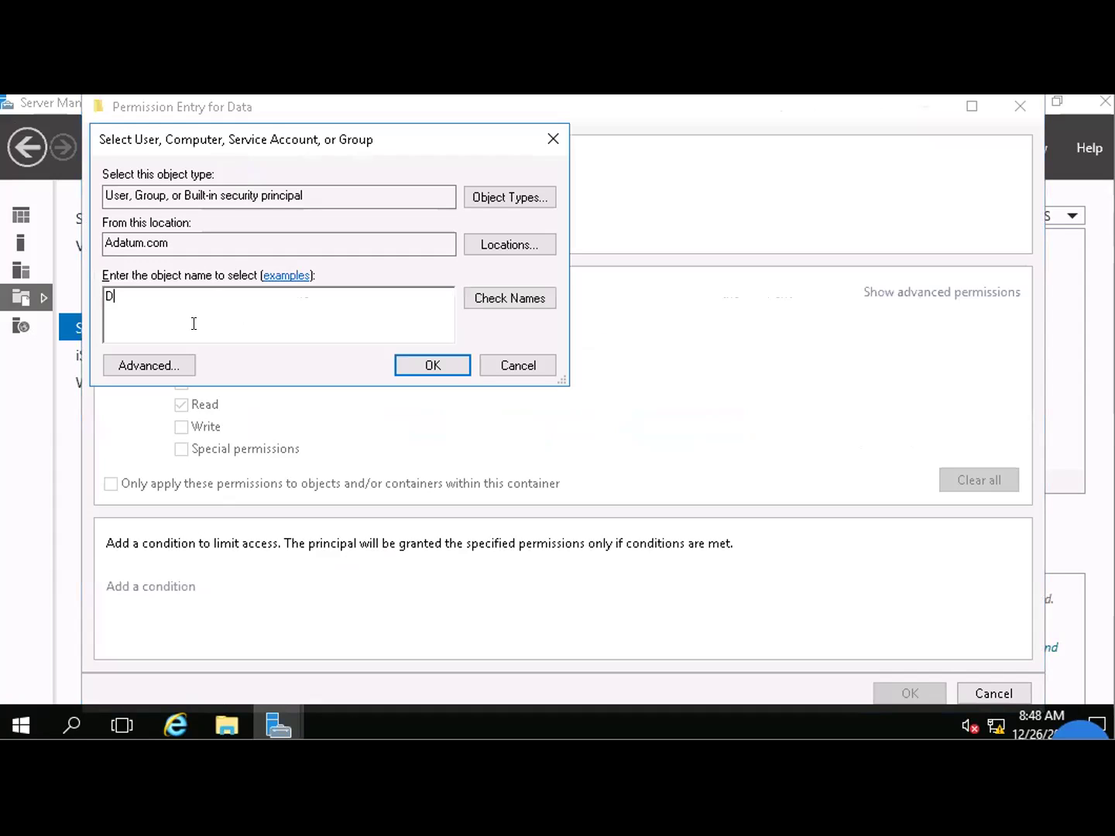
{"action": "type", "text": "omain Users"}
{"action": "left_click", "coordinate": [516, 303]}
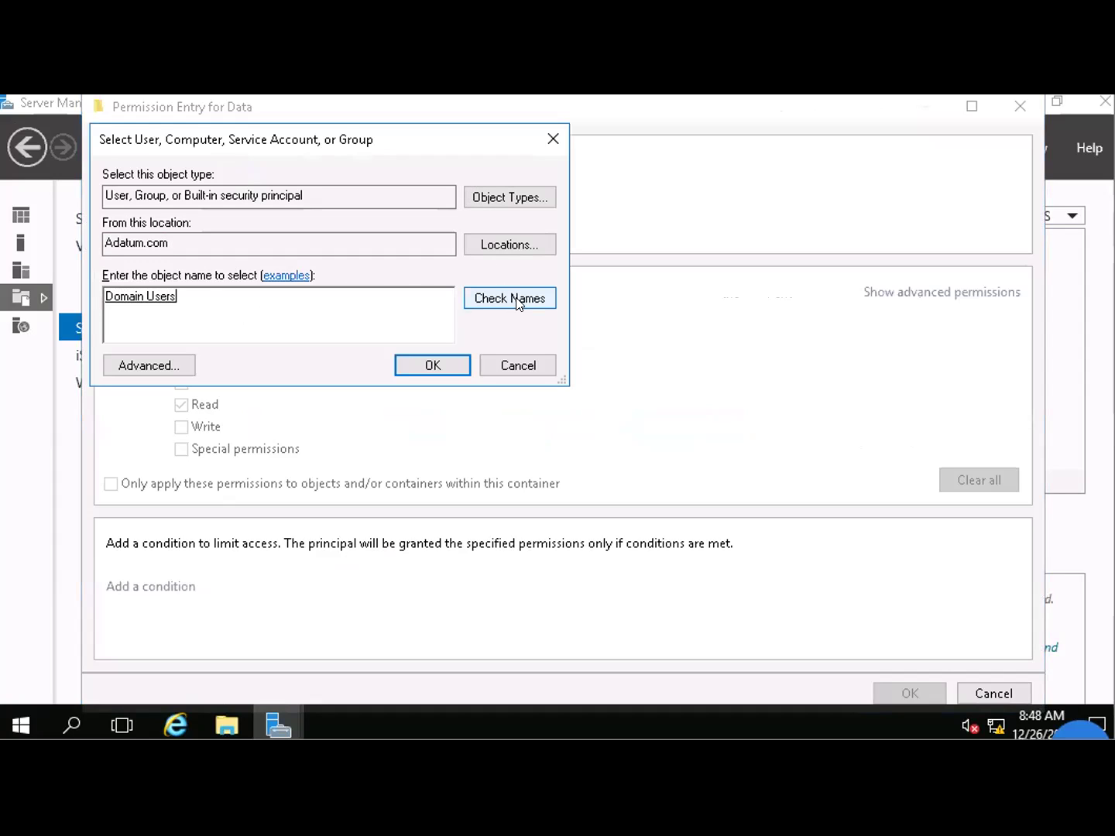
{"action": "left_click", "coordinate": [463, 367]}
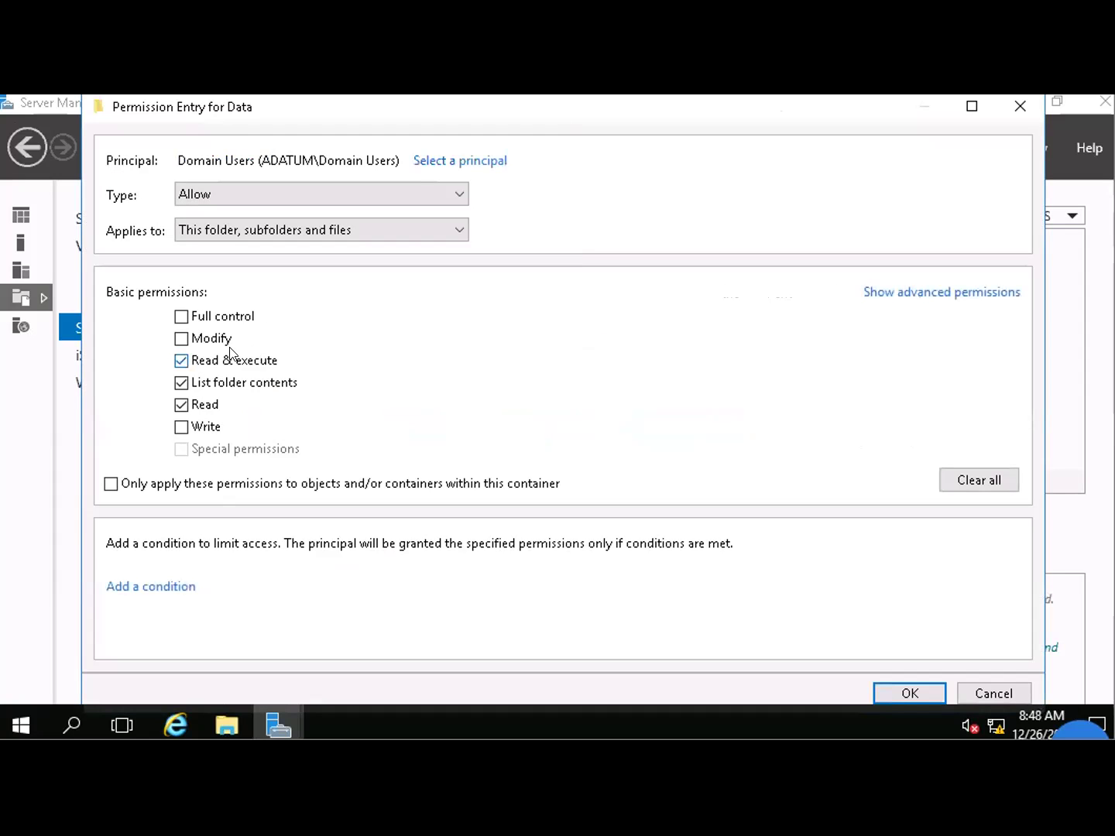
Step: Grant Domain Users Modify on Data and close both permission dialogs with OK
{"action": "left_click", "coordinate": [179, 338]}
{"action": "left_click", "coordinate": [911, 692]}
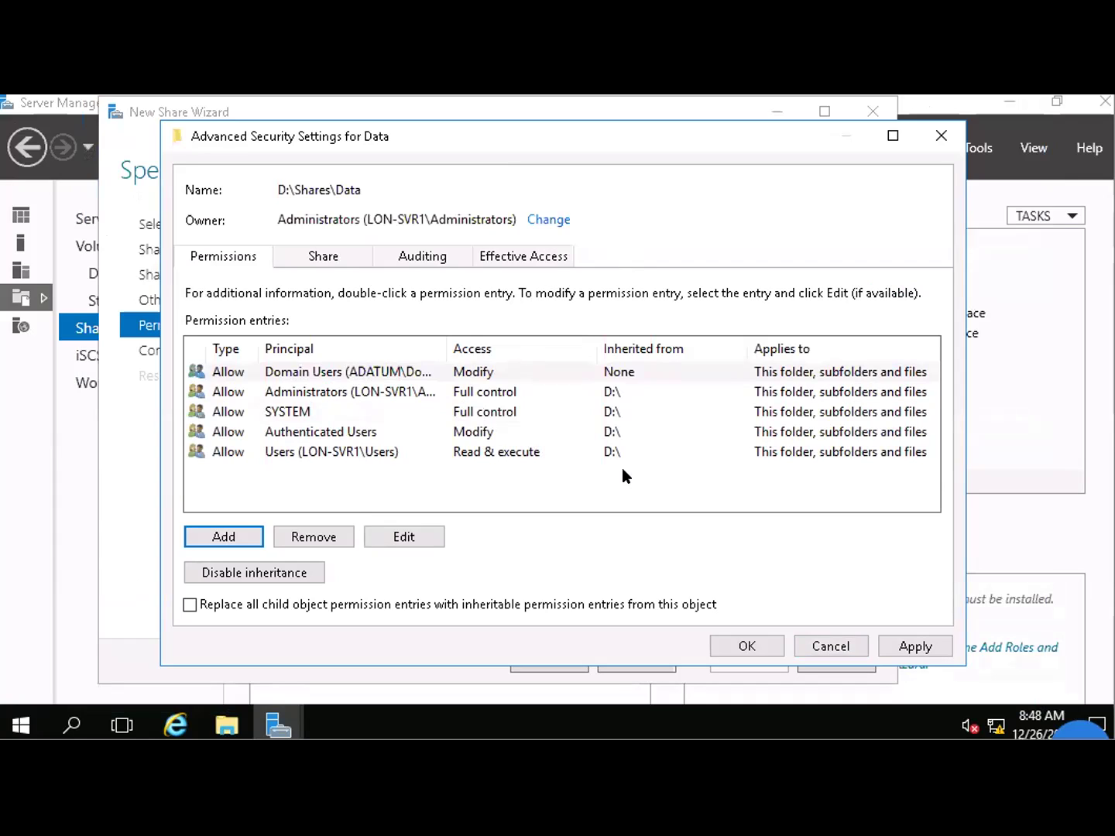
{"action": "left_click", "coordinate": [748, 646]}
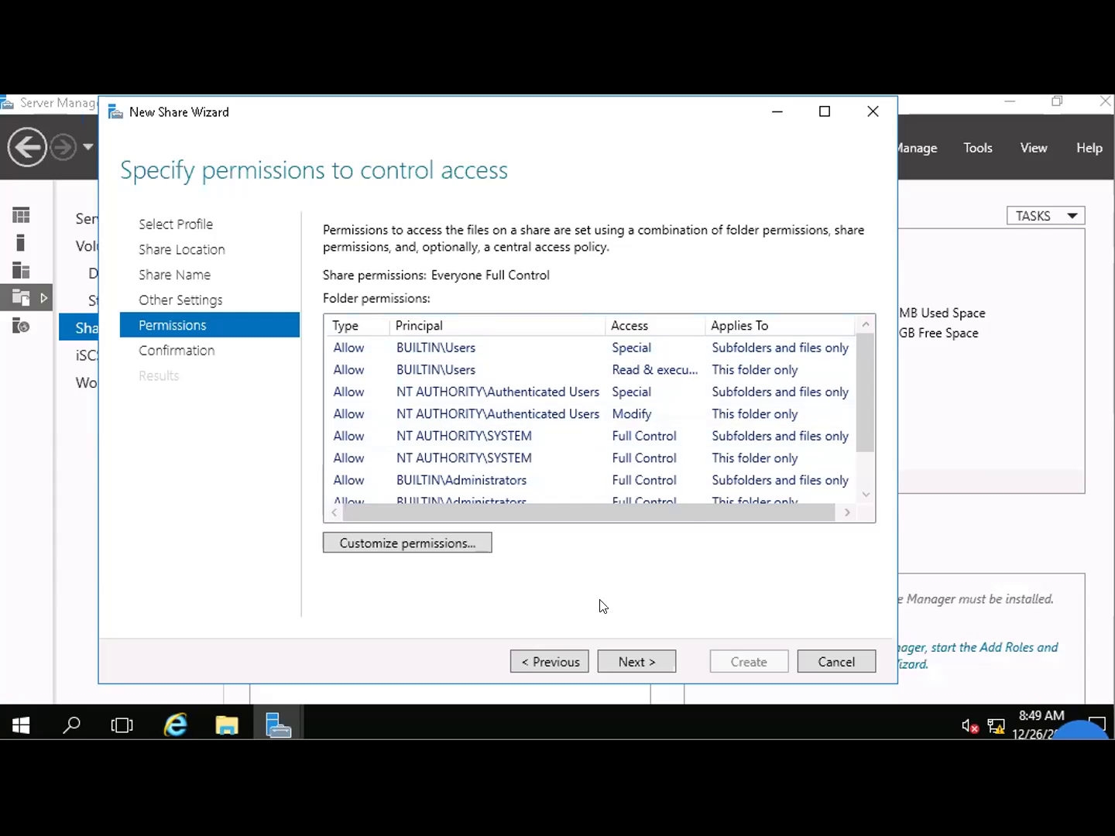
Step: Confirm ADATUM\Domain Users access, then create the Data share at D:\Shares\Data and close the wizard
{"action": "left_click", "coordinate": [865, 468]}
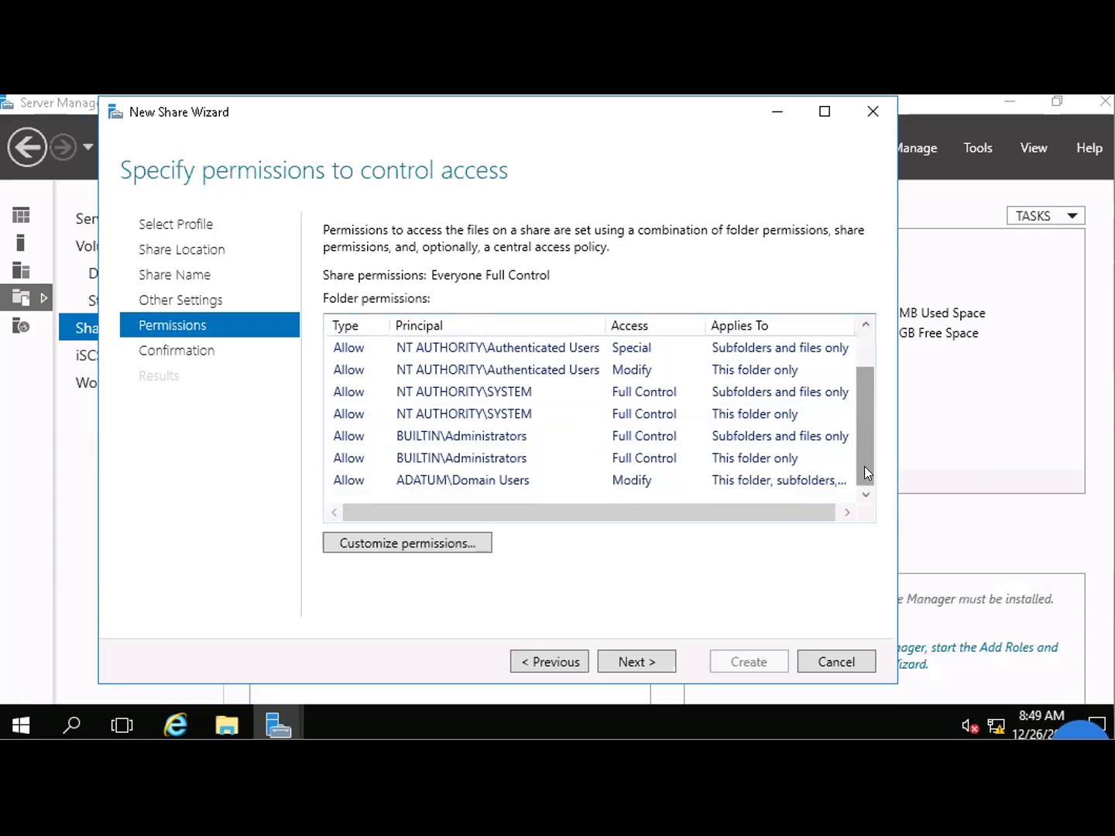
{"action": "left_click", "coordinate": [511, 480]}
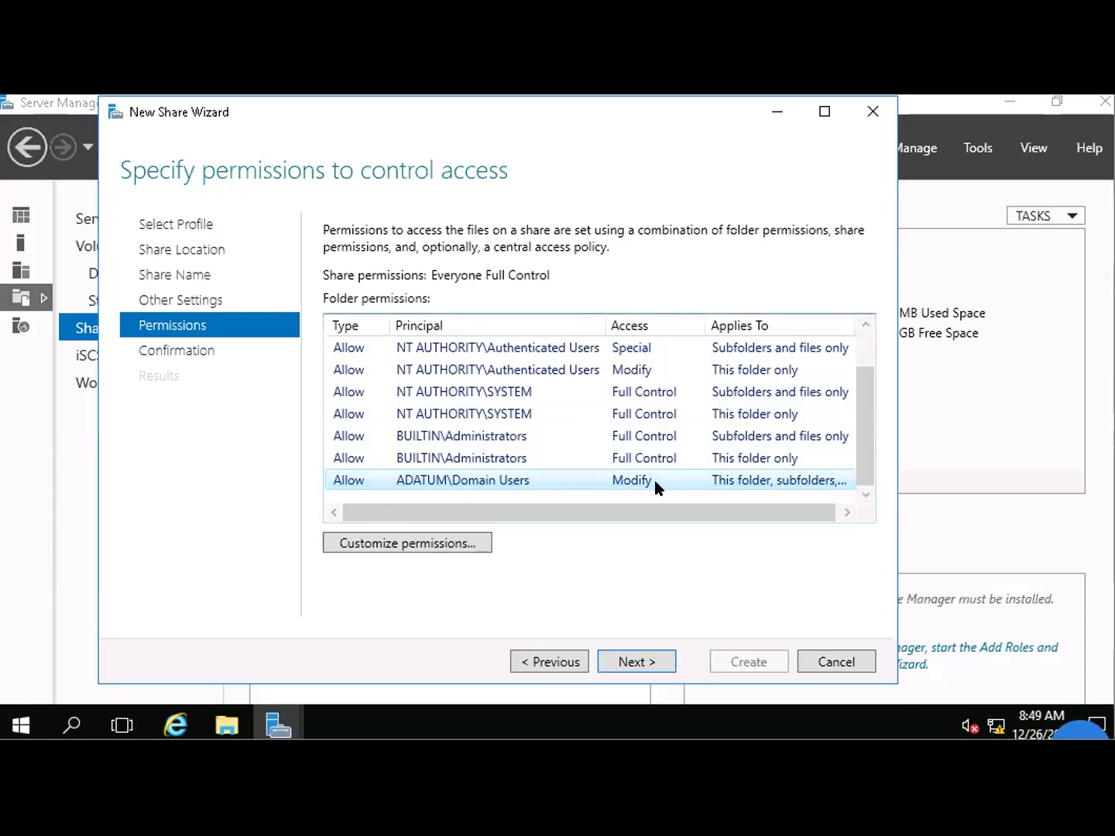
{"action": "left_click", "coordinate": [656, 663]}
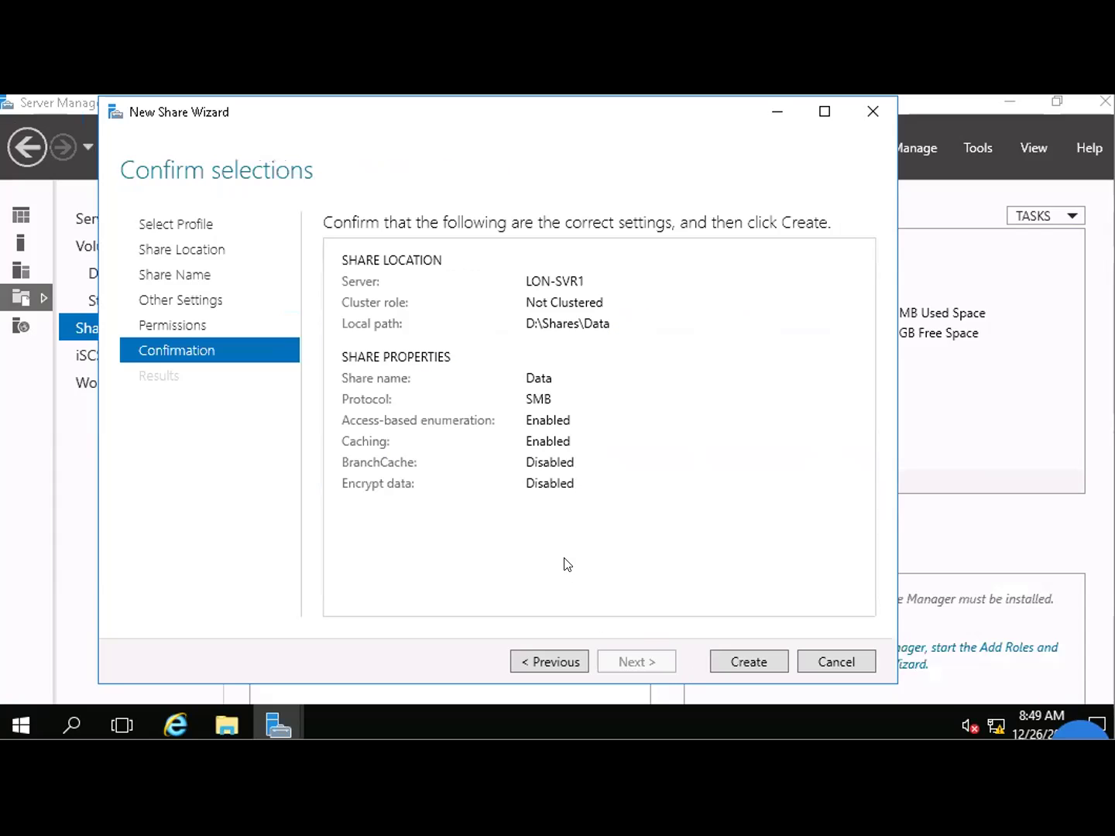
{"action": "left_click", "coordinate": [761, 663]}
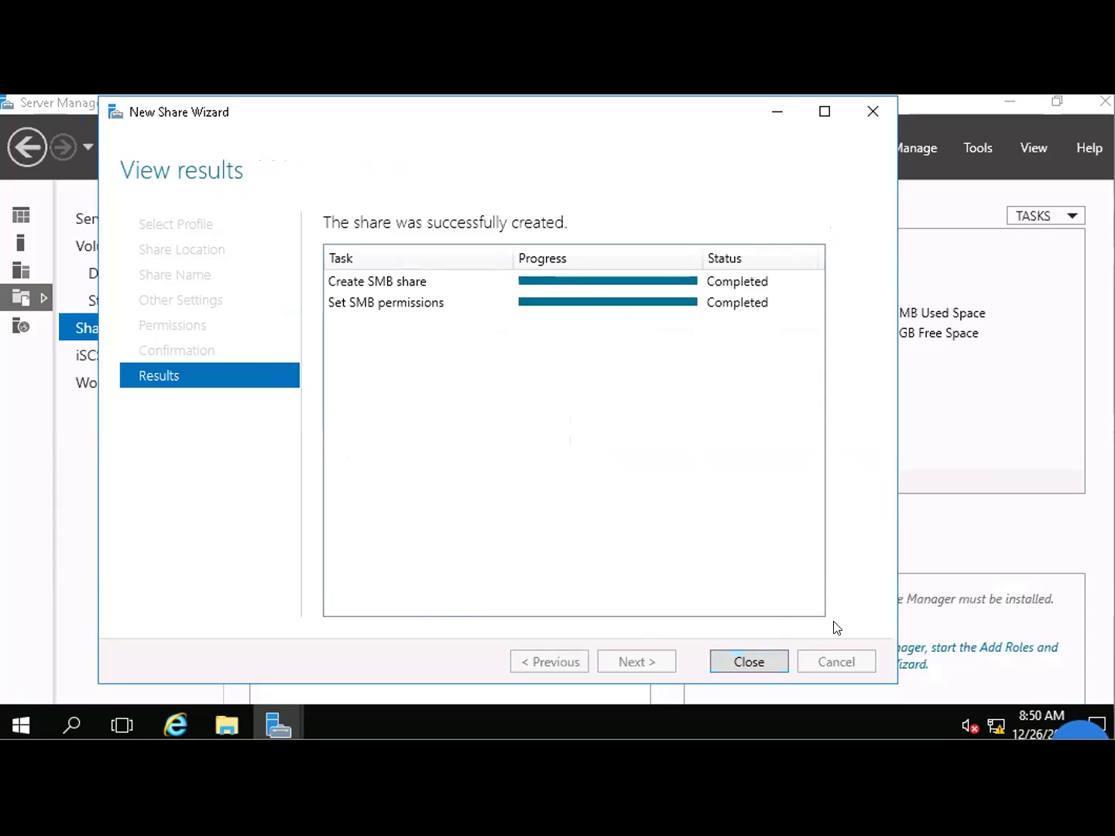
{"action": "left_click", "coordinate": [771, 662]}
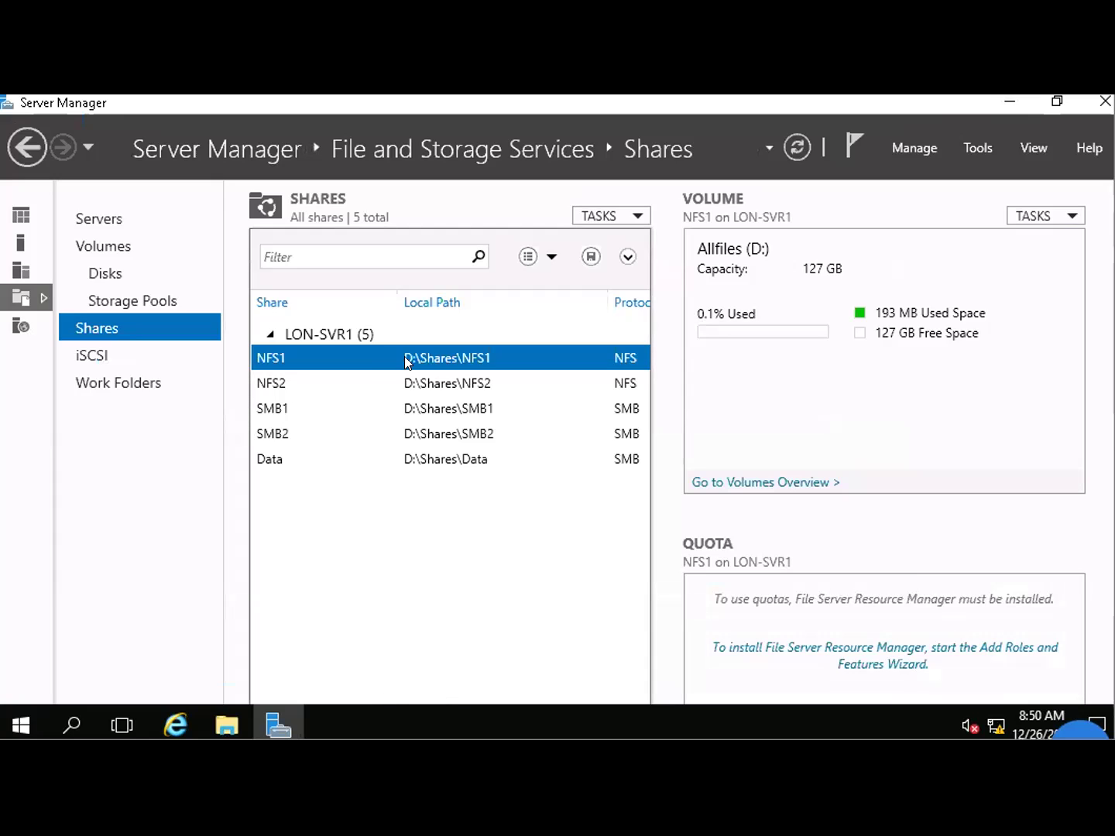
Step: Select the new Data share, then start a second share with TASKS > New Share
{"action": "left_click", "coordinate": [359, 462]}
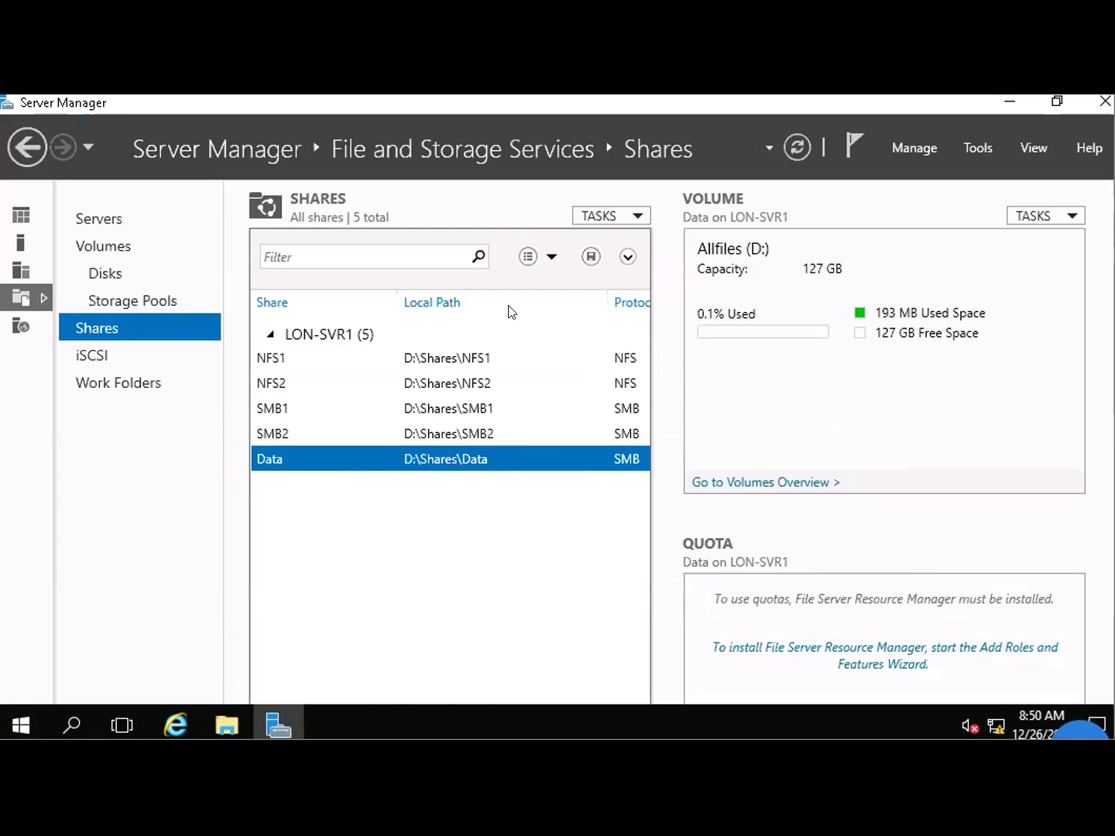
{"action": "left_click", "coordinate": [639, 219]}
{"action": "left_click", "coordinate": [640, 241]}
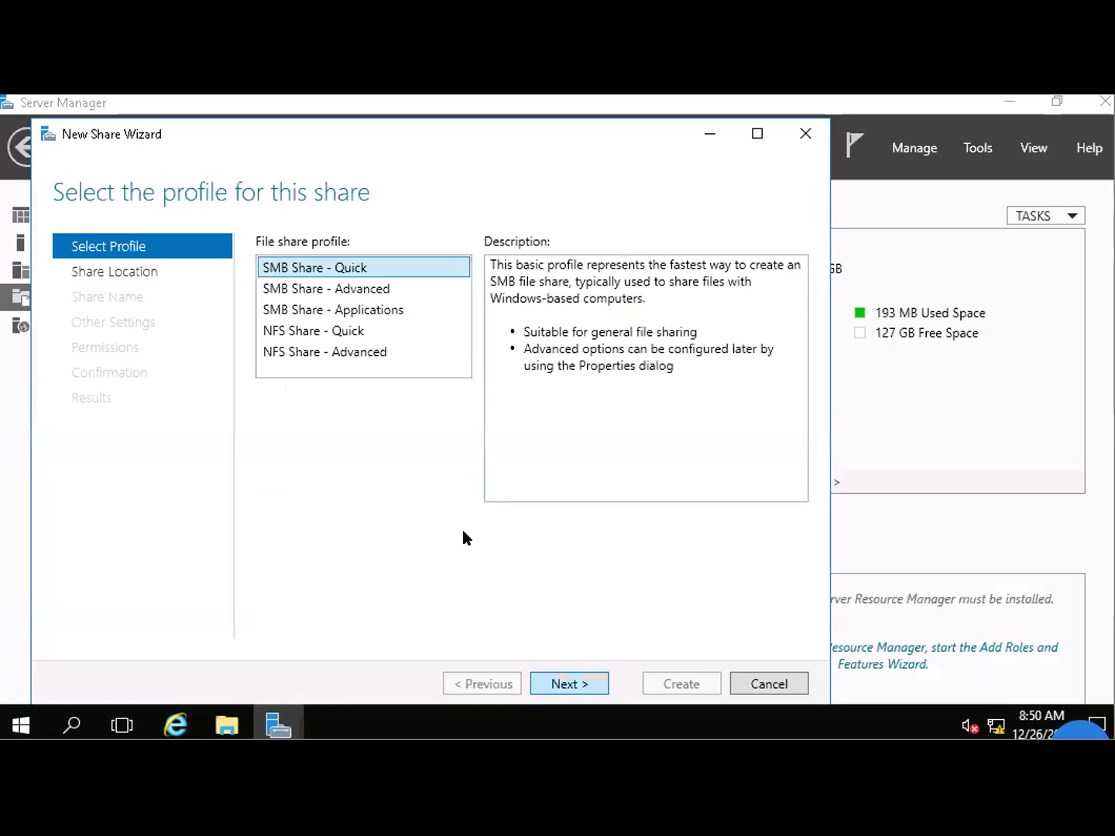
Step: Choose the NFS Share - Quick profile for the new share
{"action": "left_click", "coordinate": [339, 337]}
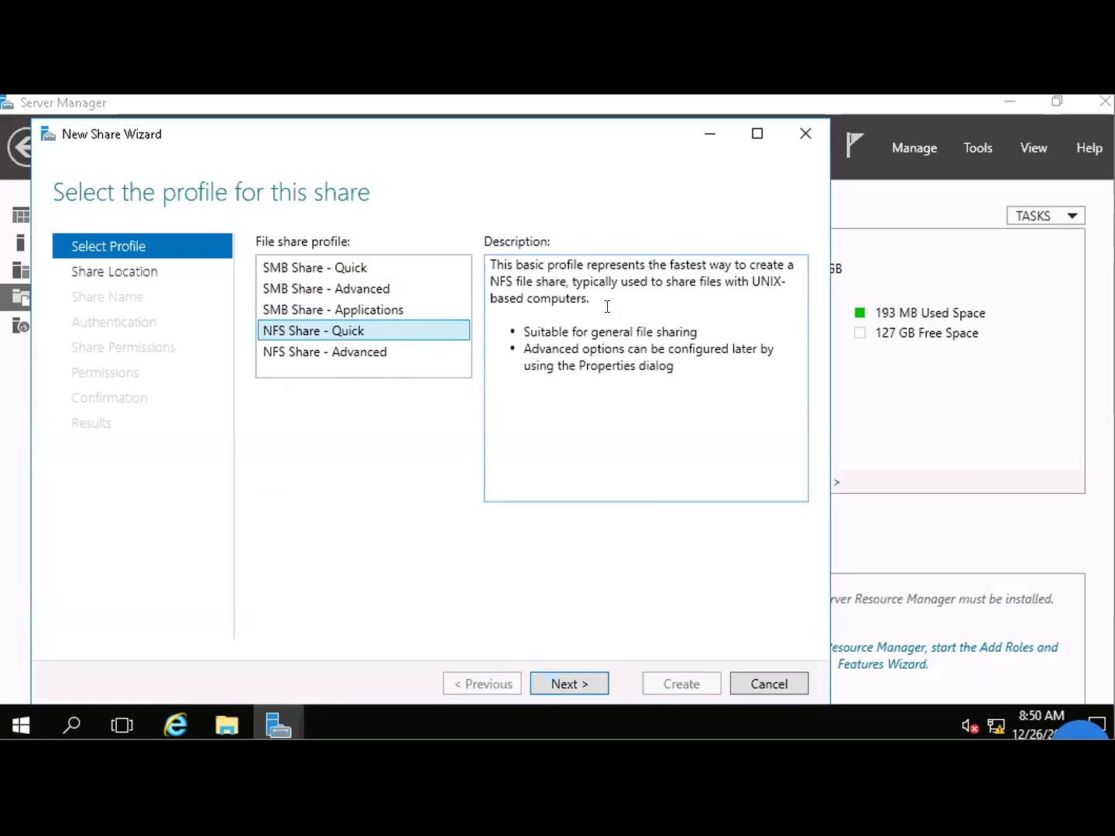
{"action": "left_click_drag", "start_coordinate": [521, 324], "coordinate": [707, 323]}
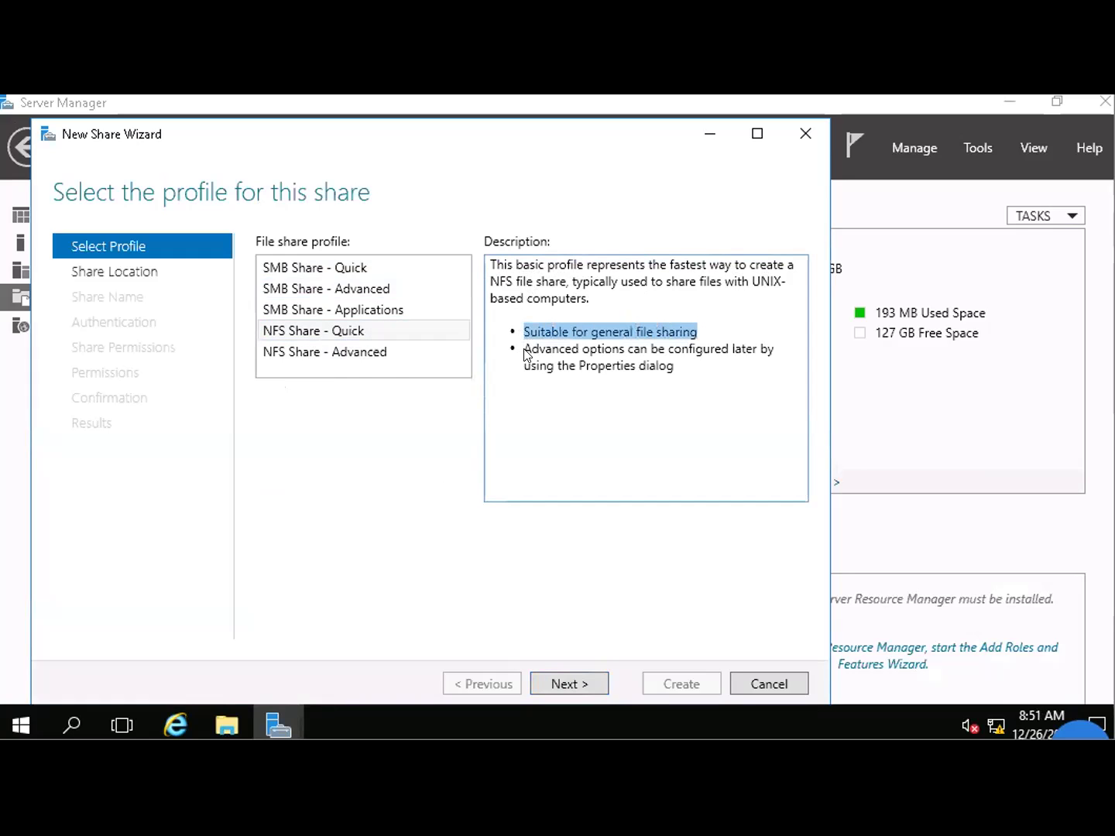
{"action": "left_click_drag", "start_coordinate": [523, 349], "coordinate": [785, 352]}
{"action": "left_click", "coordinate": [603, 439]}
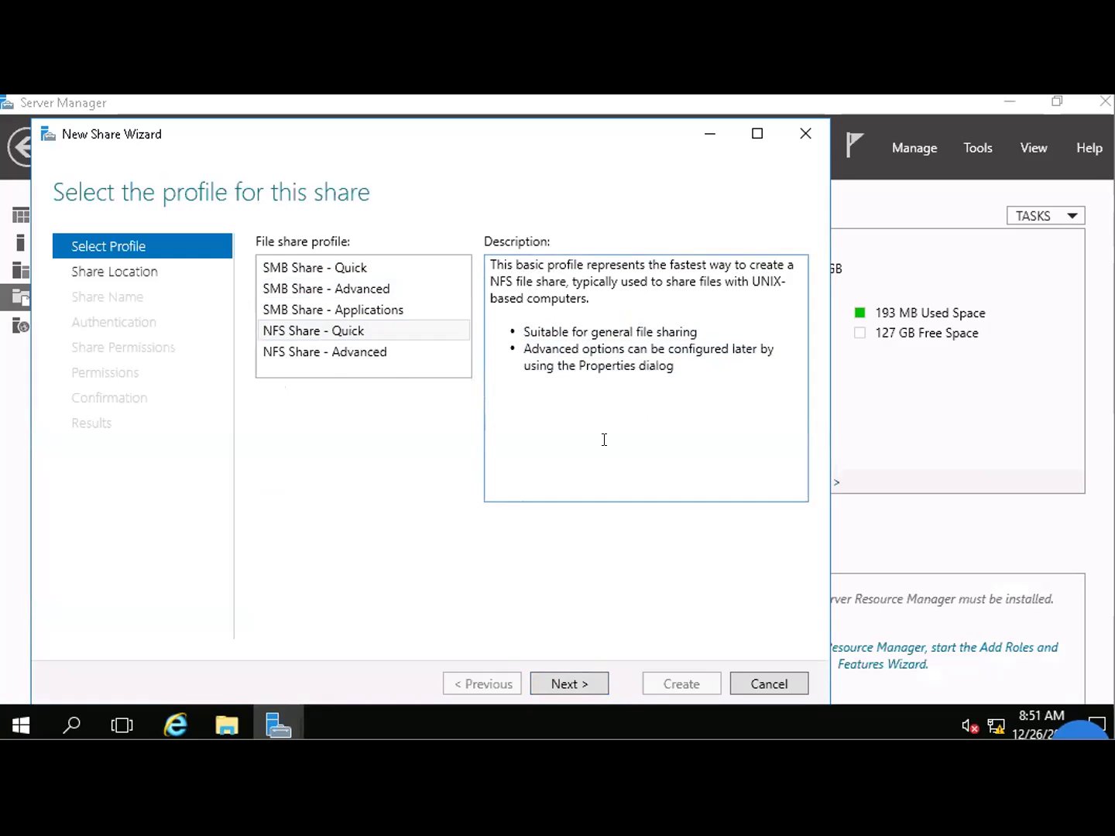
Step: Place the NFS share on volume D: of LON-SVR1
{"action": "left_click", "coordinate": [565, 682]}
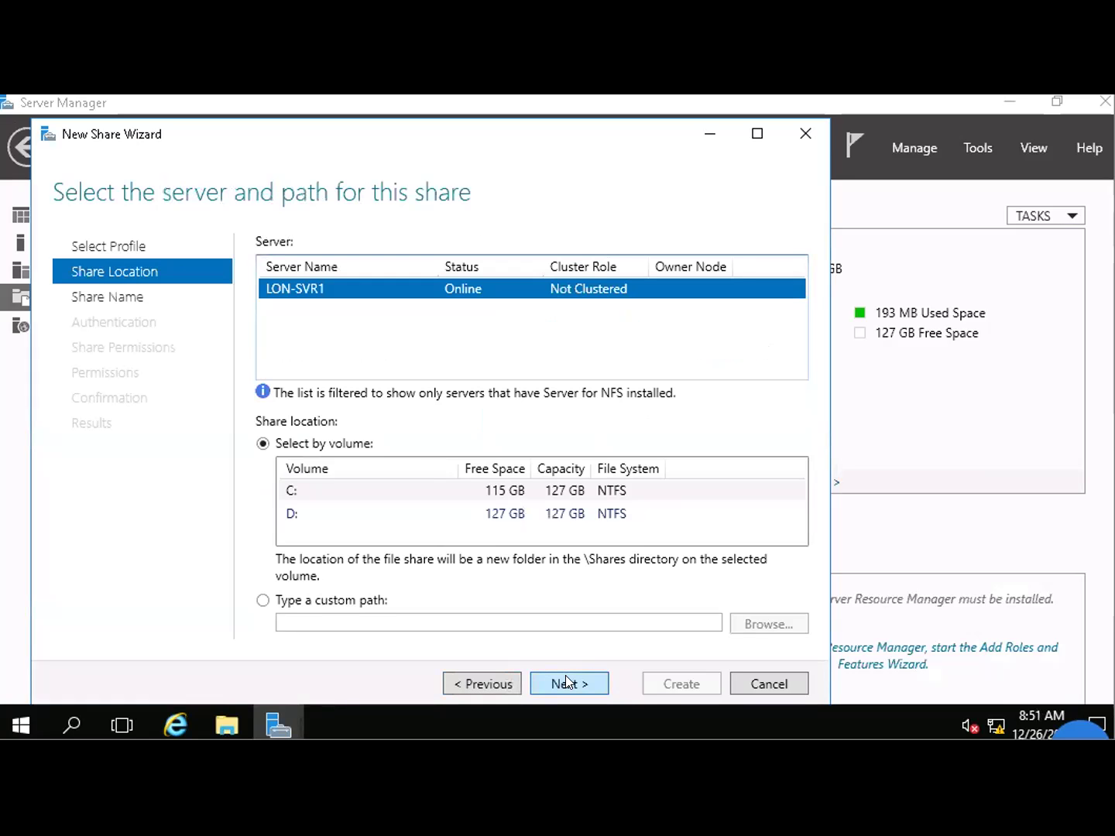
{"action": "left_click", "coordinate": [294, 515]}
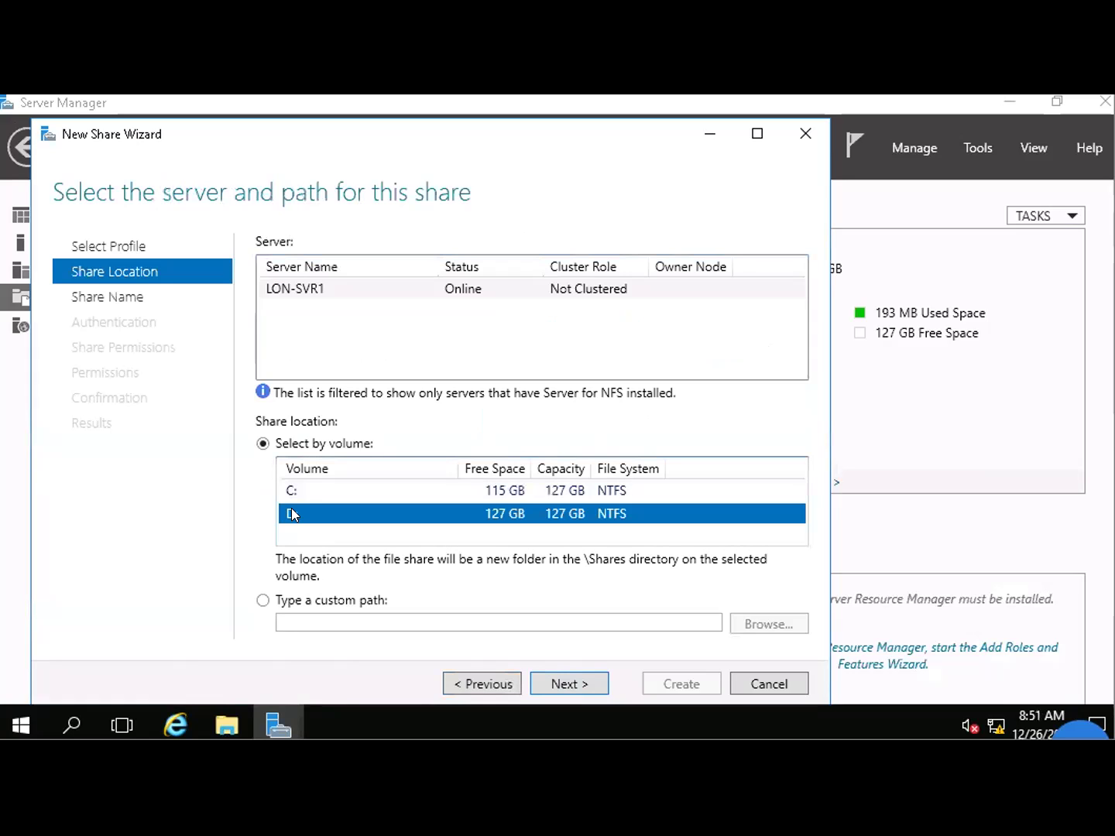
{"action": "left_click", "coordinate": [596, 685]}
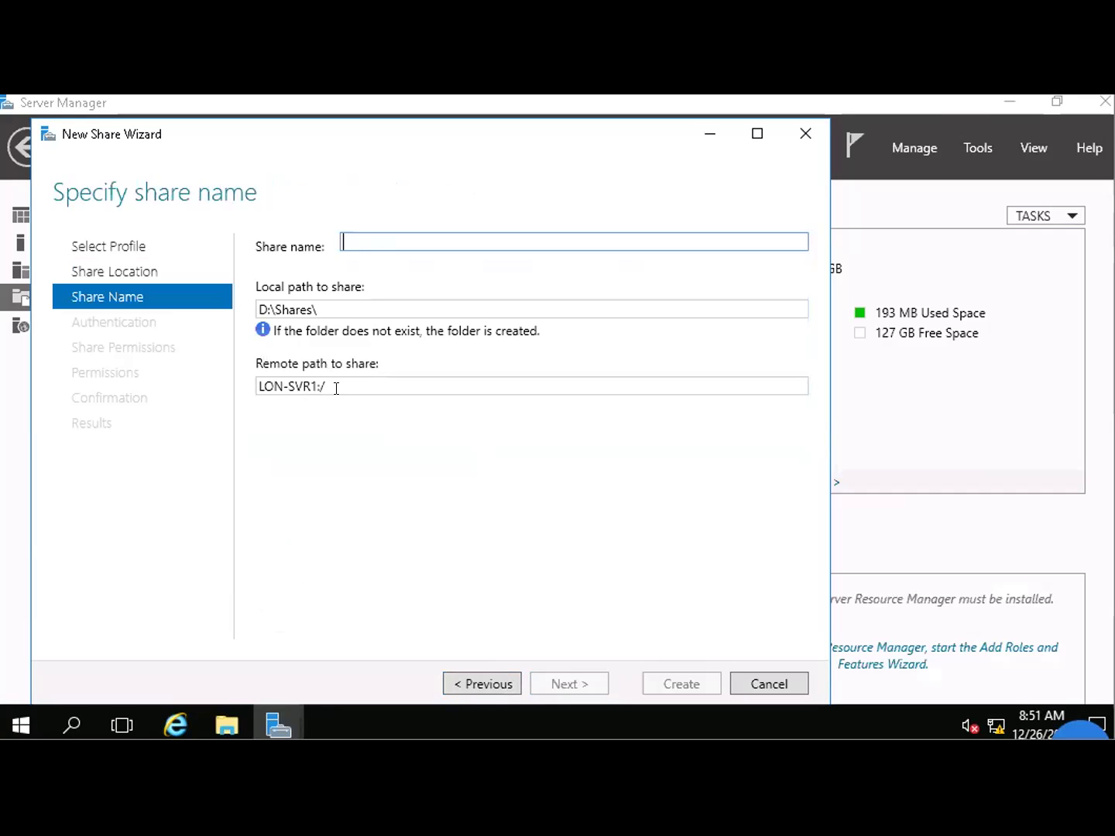
Step: Name the NFS share LinuxData, giving it the local path D:\Shares\LinuxData
{"action": "left_click_drag", "start_coordinate": [336, 388], "coordinate": [141, 380]}
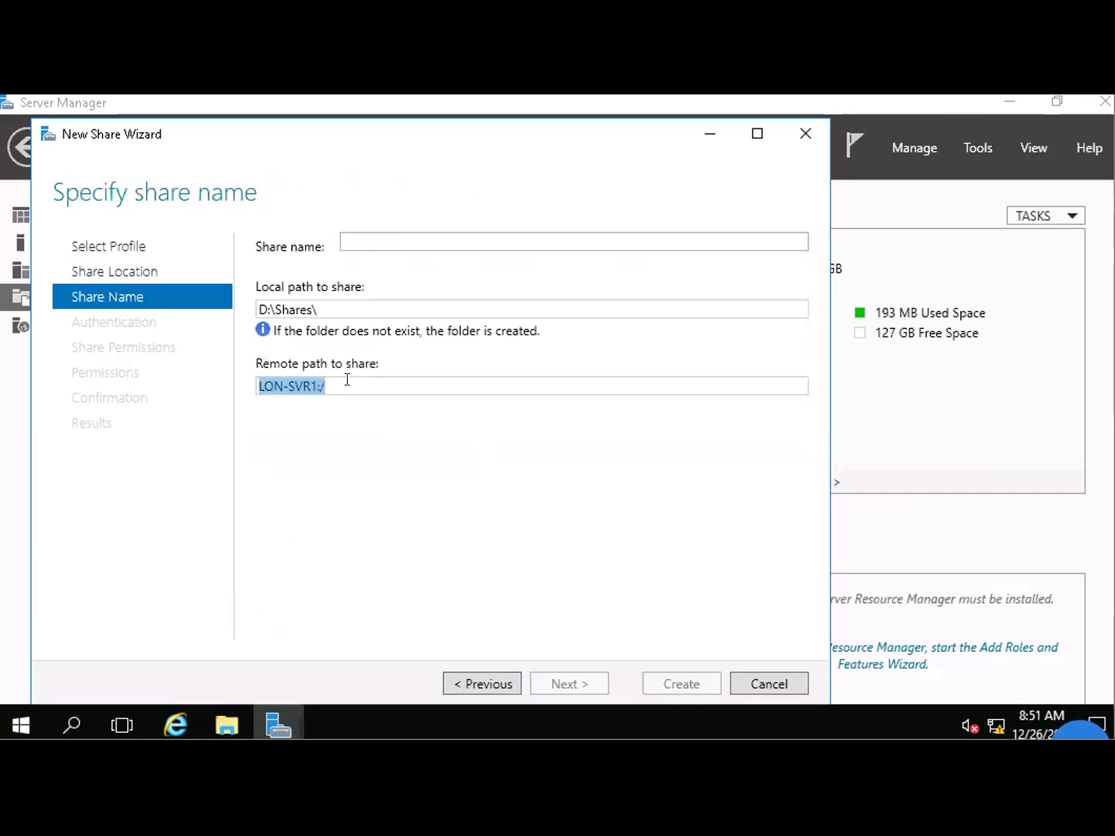
{"action": "left_click", "coordinate": [319, 388]}
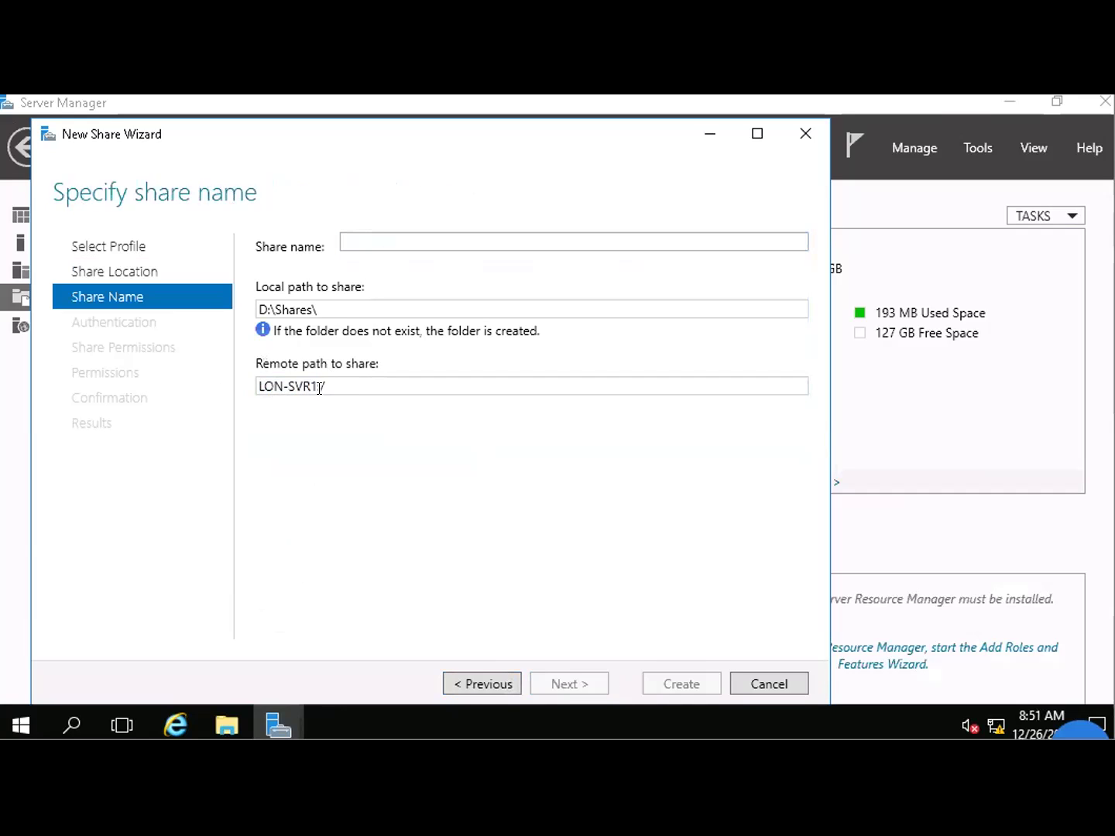
{"action": "left_click", "coordinate": [418, 232]}
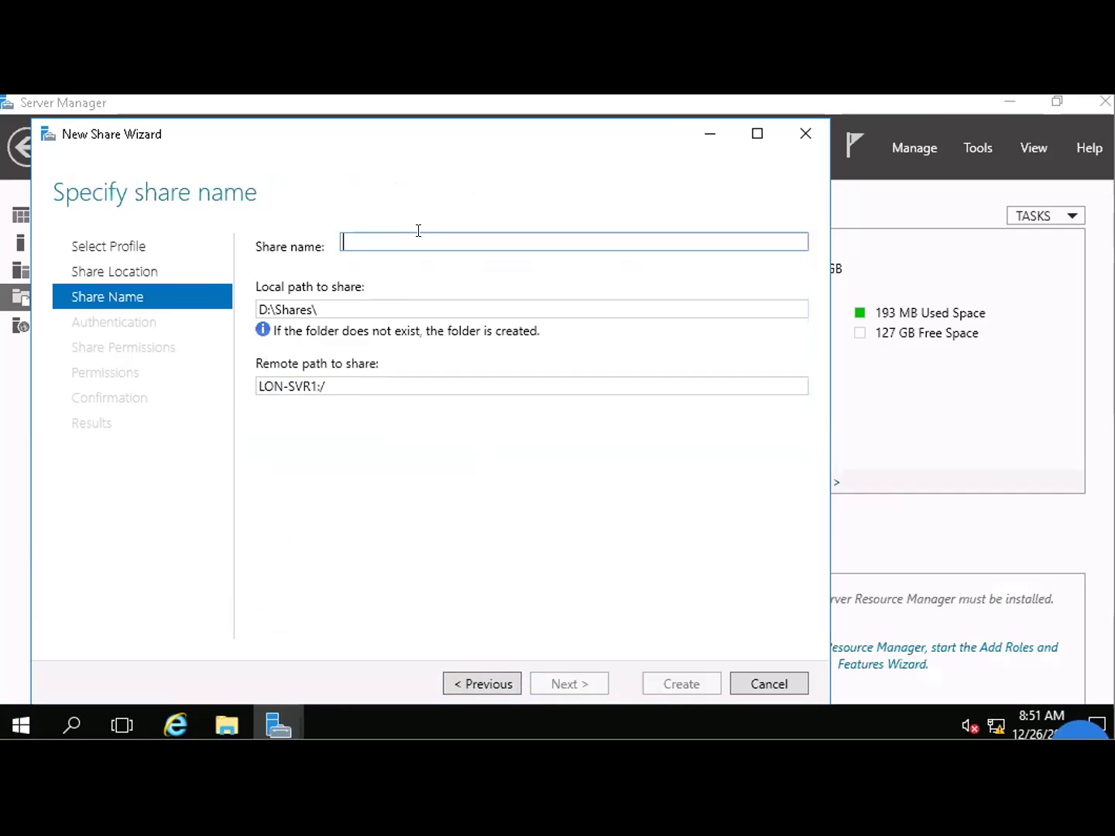
{"action": "type", "text": "L"}
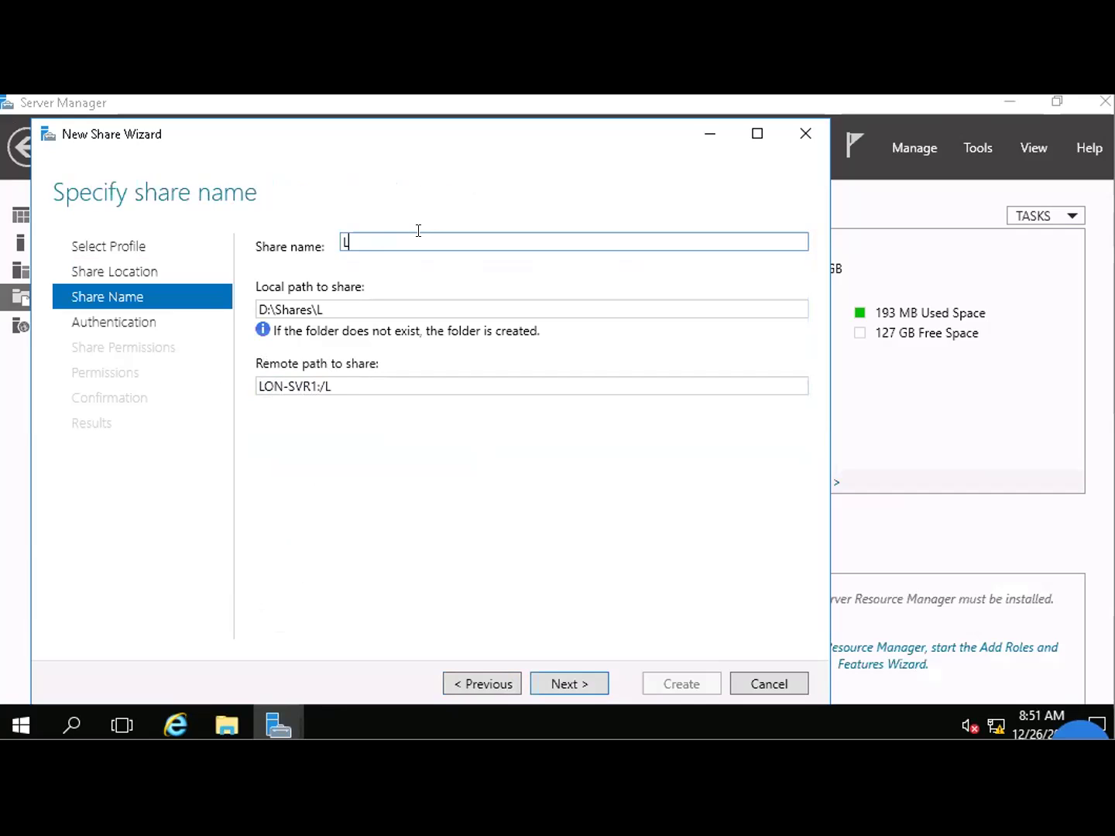
{"action": "type", "text": "inuxData"}
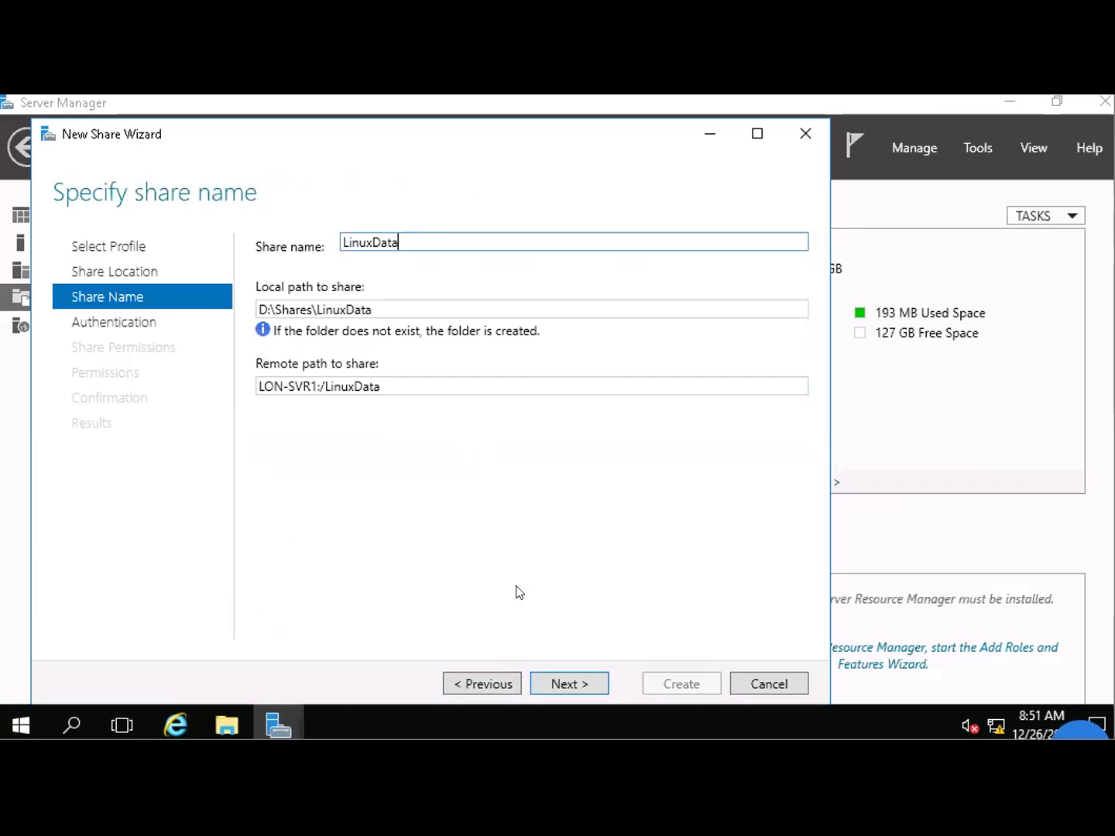
{"action": "left_click", "coordinate": [581, 683]}
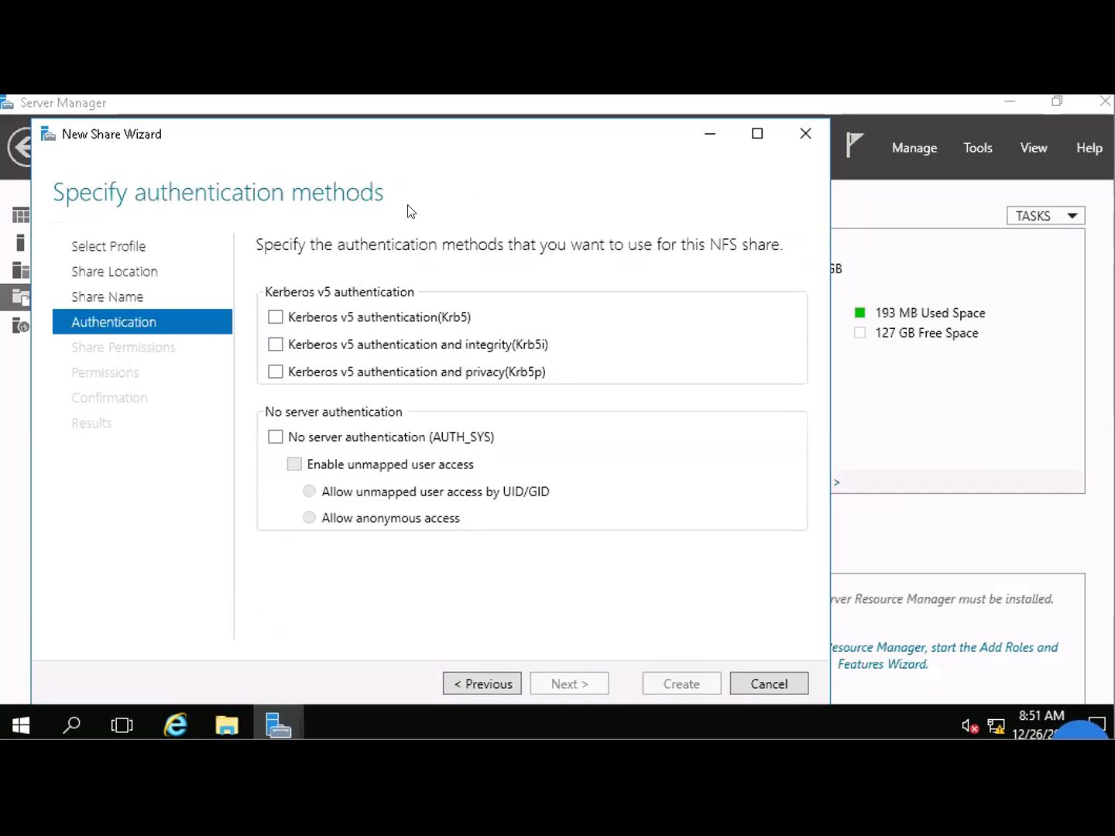
Step: Enable Kerberos v5 authentication (Krb5) for the LinuxData share and continue
{"action": "left_click", "coordinate": [276, 317]}
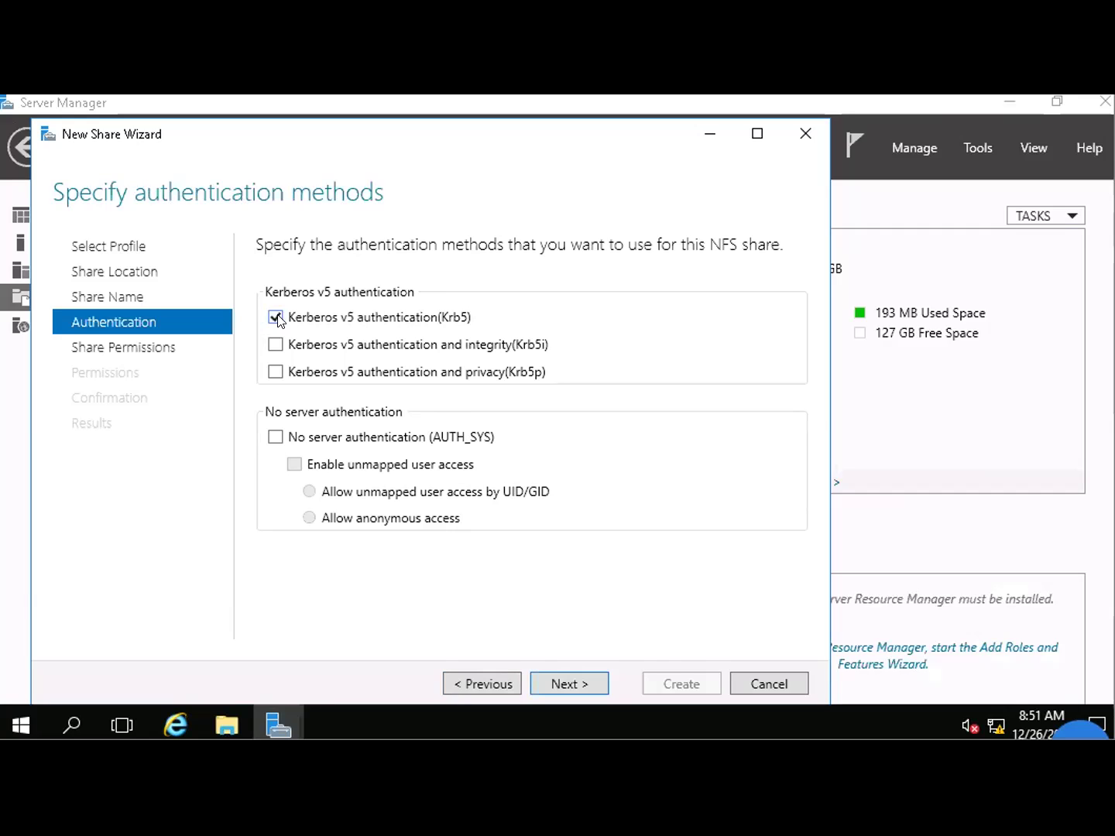
{"action": "left_click", "coordinate": [563, 686]}
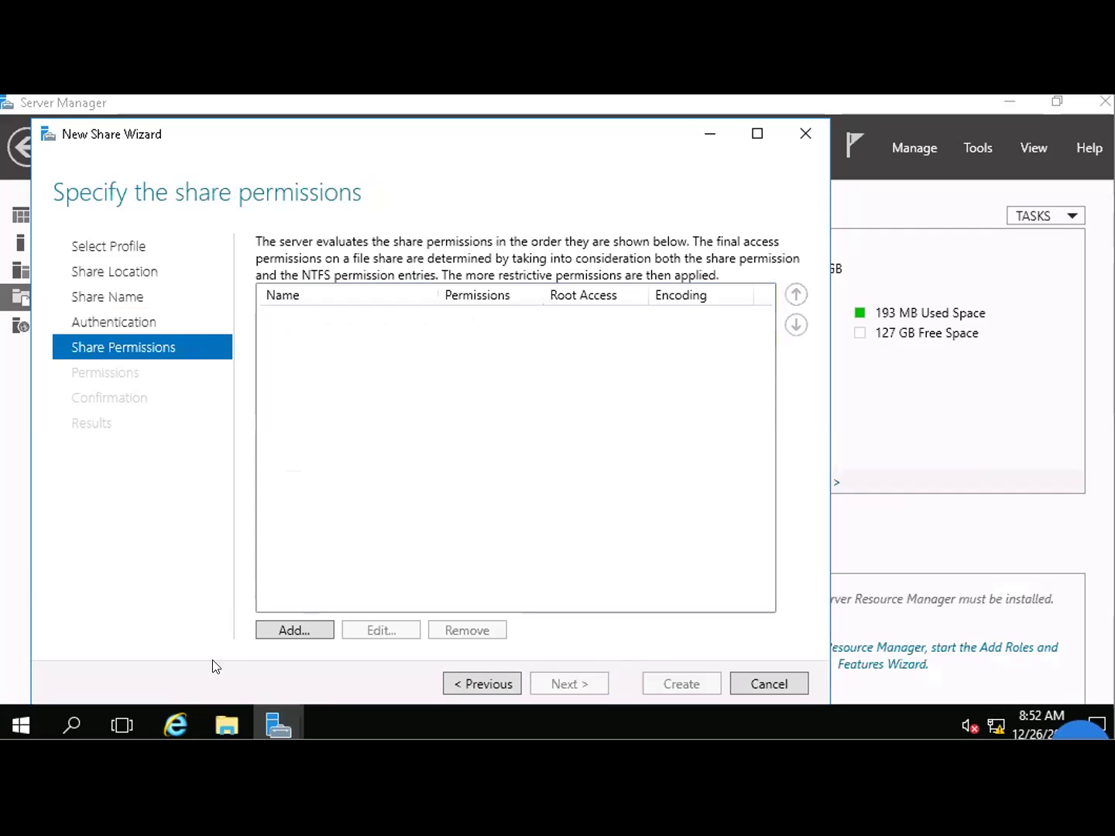
Step: Add an All Machines share permission with Read / Write access to LinuxData
{"action": "left_click", "coordinate": [296, 623]}
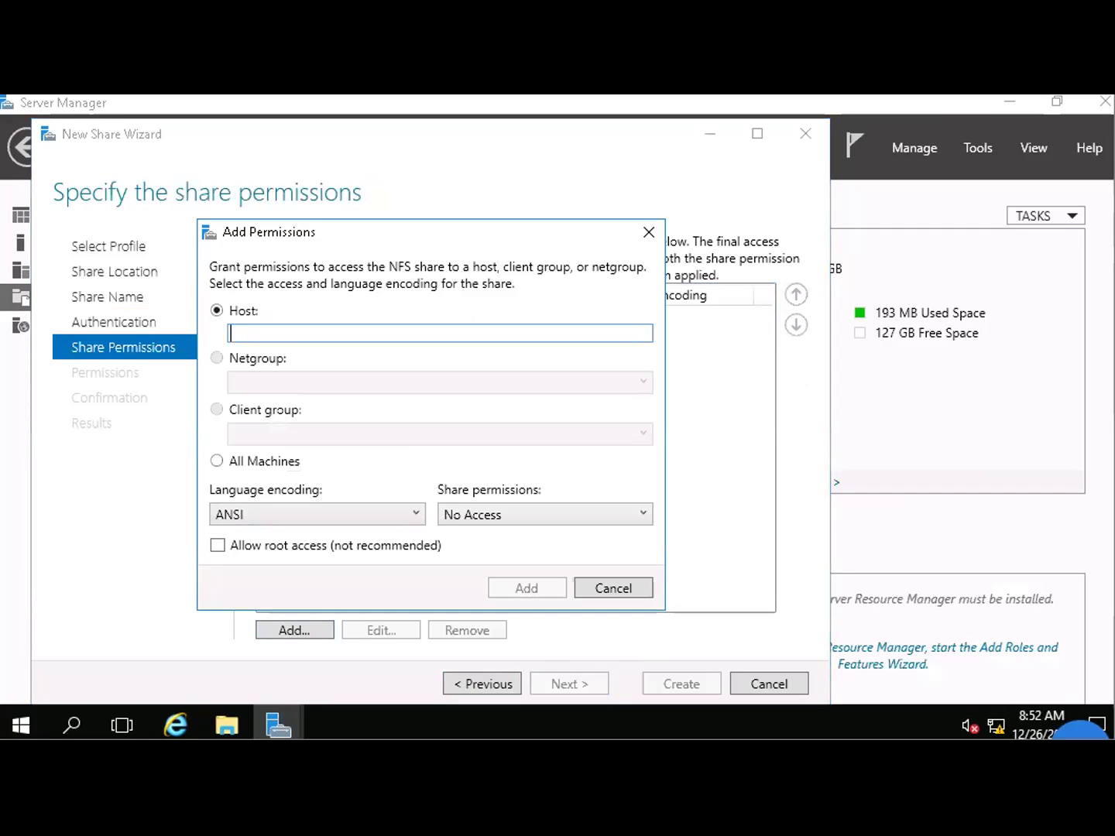
{"action": "left_click", "coordinate": [218, 461]}
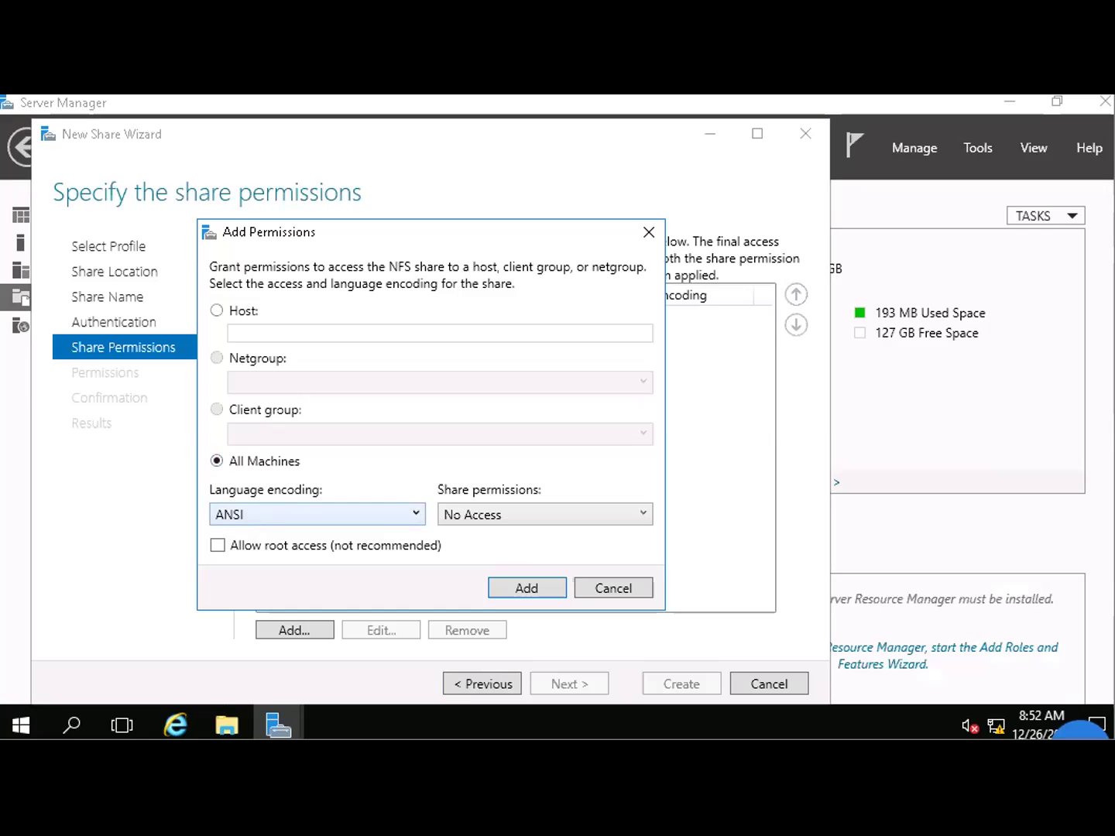
{"action": "left_click", "coordinate": [473, 512]}
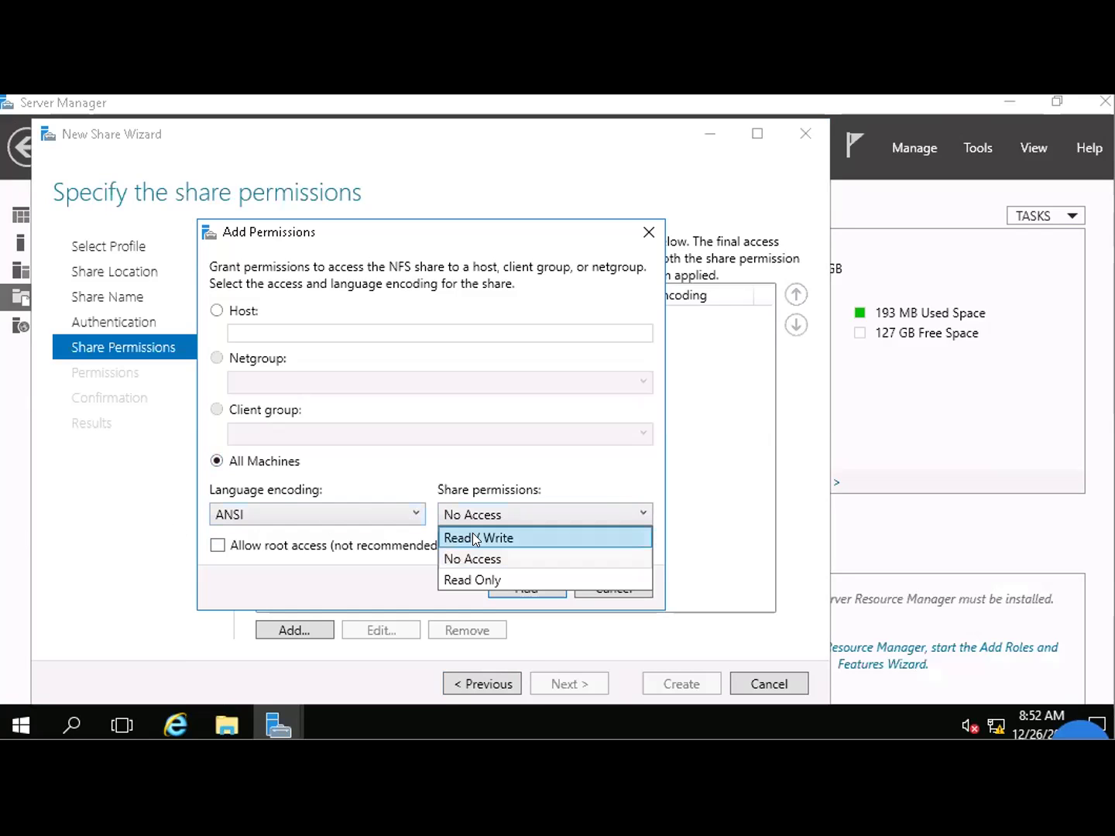
{"action": "left_click", "coordinate": [476, 539]}
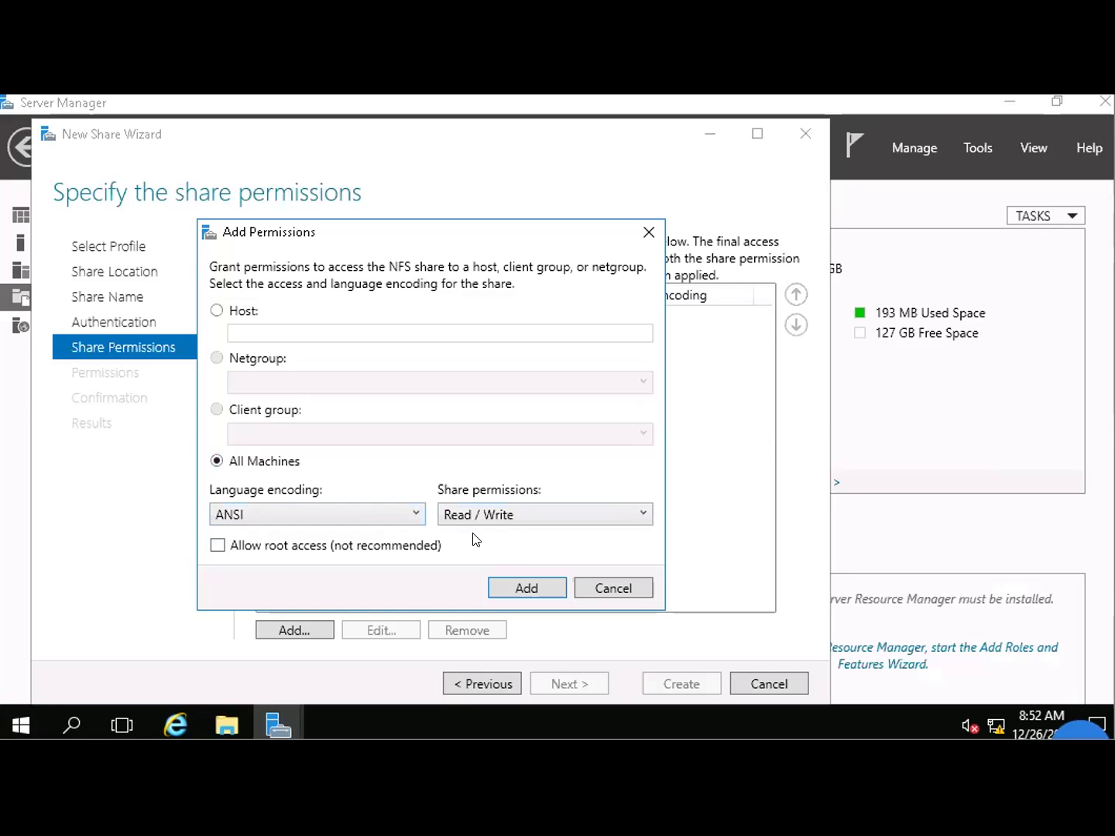
{"action": "left_click", "coordinate": [508, 589]}
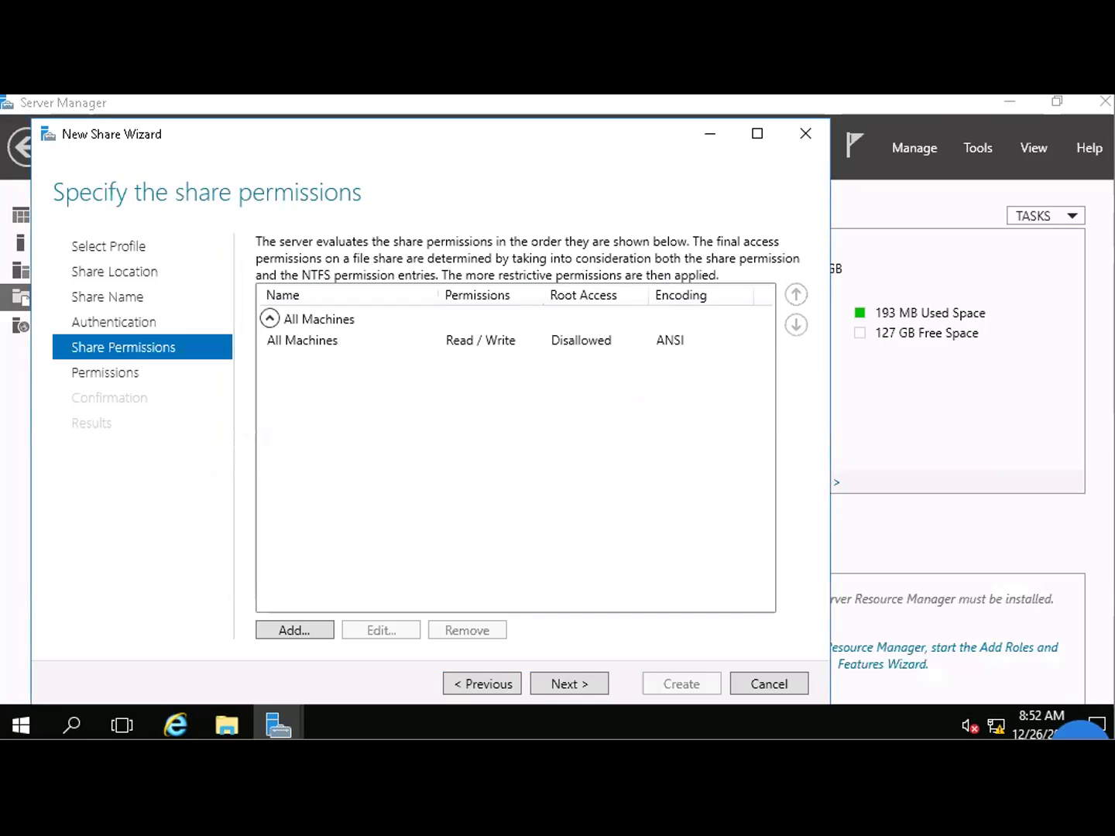
{"action": "left_click", "coordinate": [558, 678]}
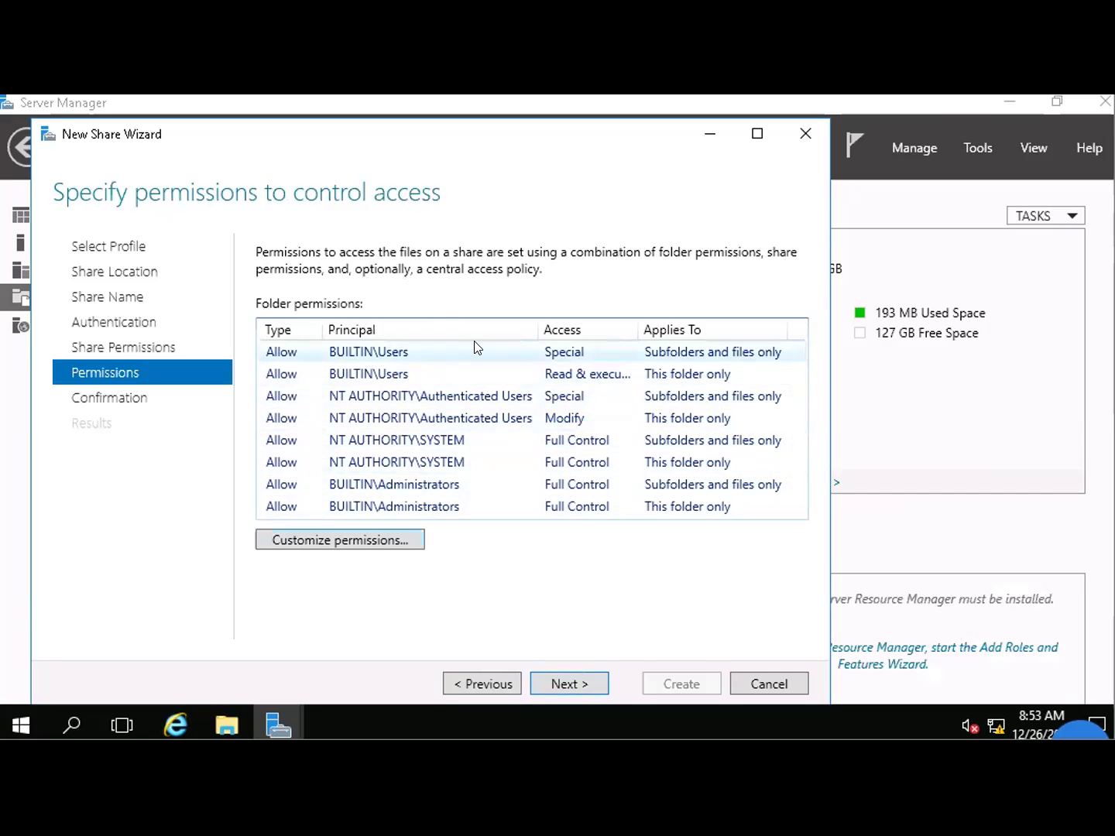
Step: Create the LinuxData NFS share, select it in the Shares list, and launch File Explorer
{"action": "left_click", "coordinate": [564, 683]}
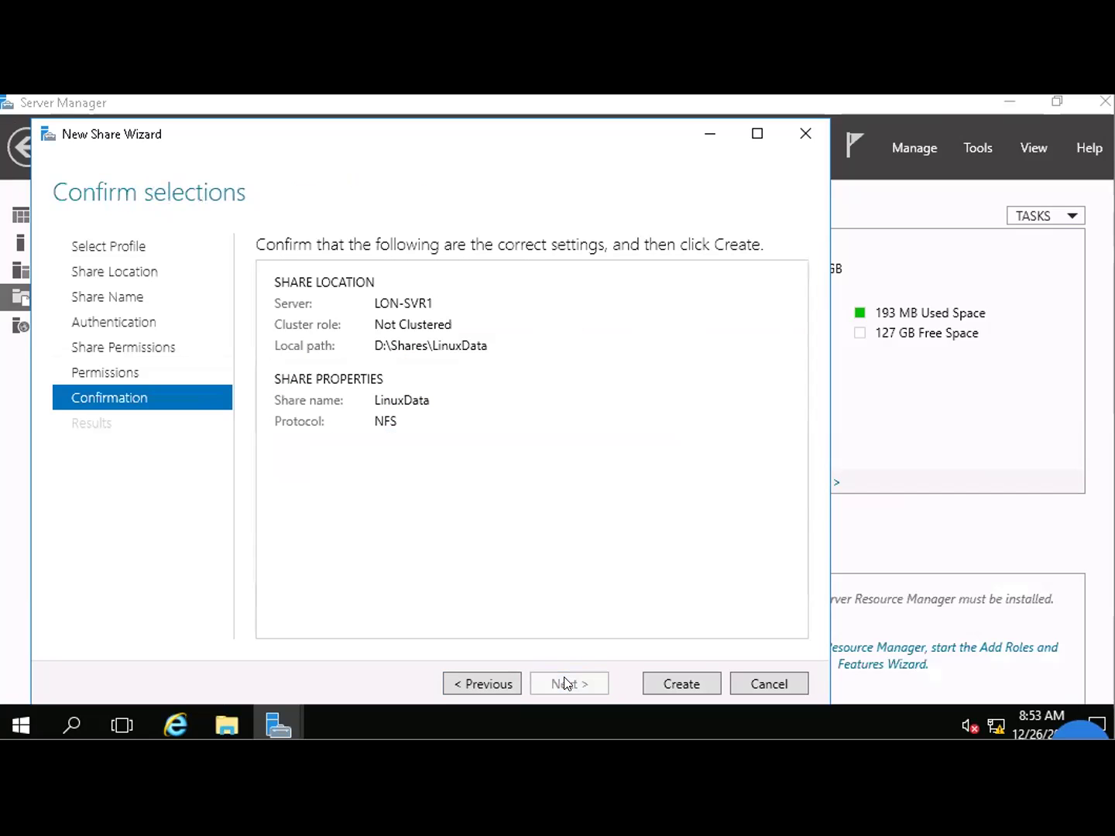
{"action": "left_click", "coordinate": [691, 679]}
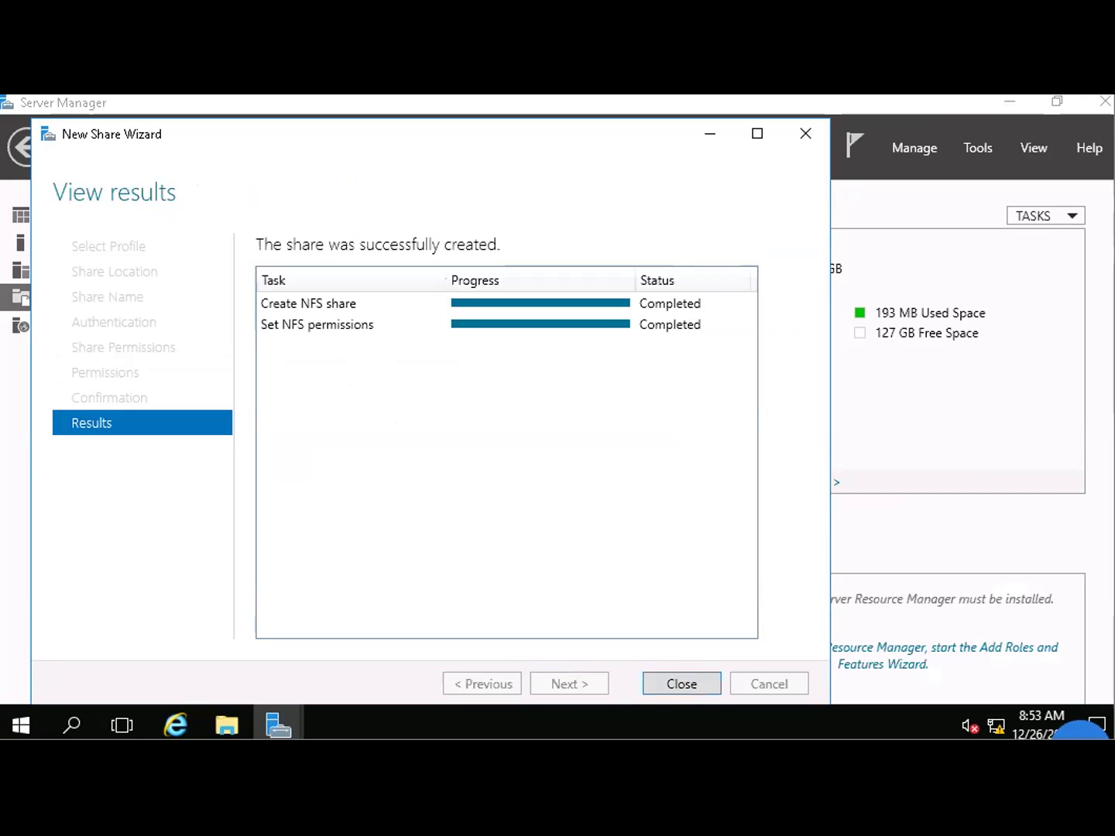
{"action": "left_click", "coordinate": [702, 681]}
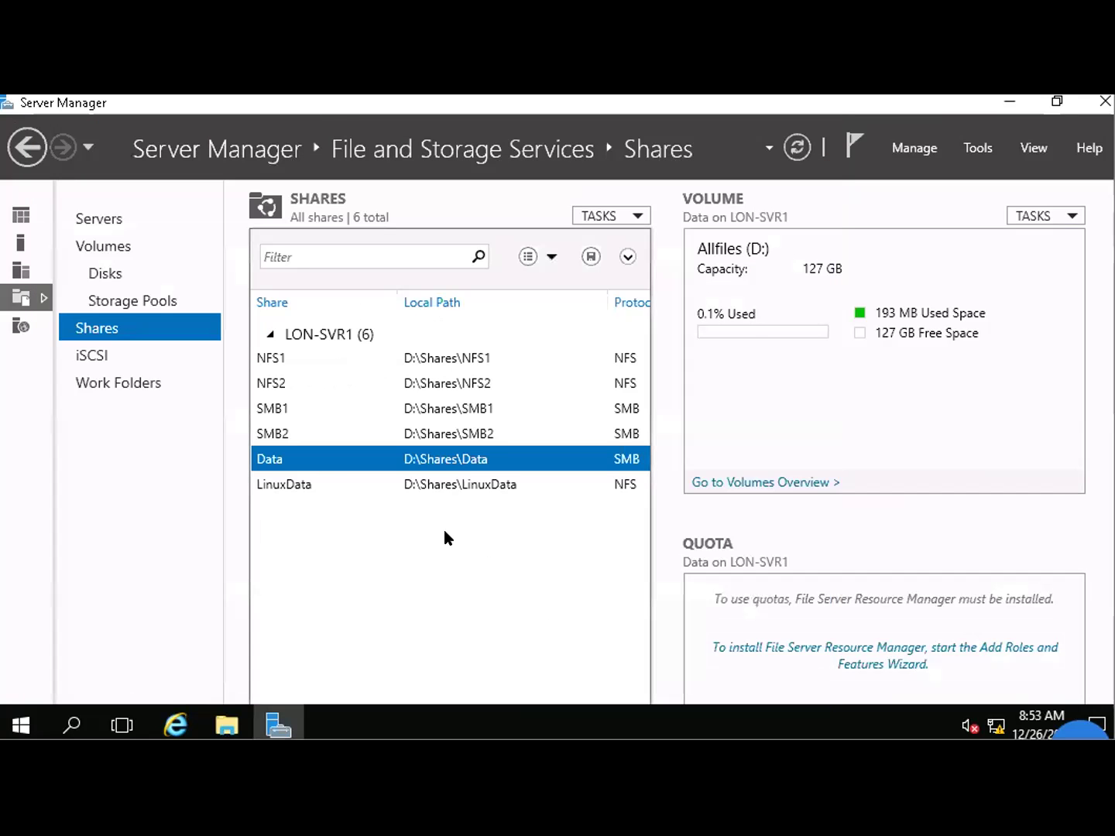
{"action": "left_click", "coordinate": [323, 488]}
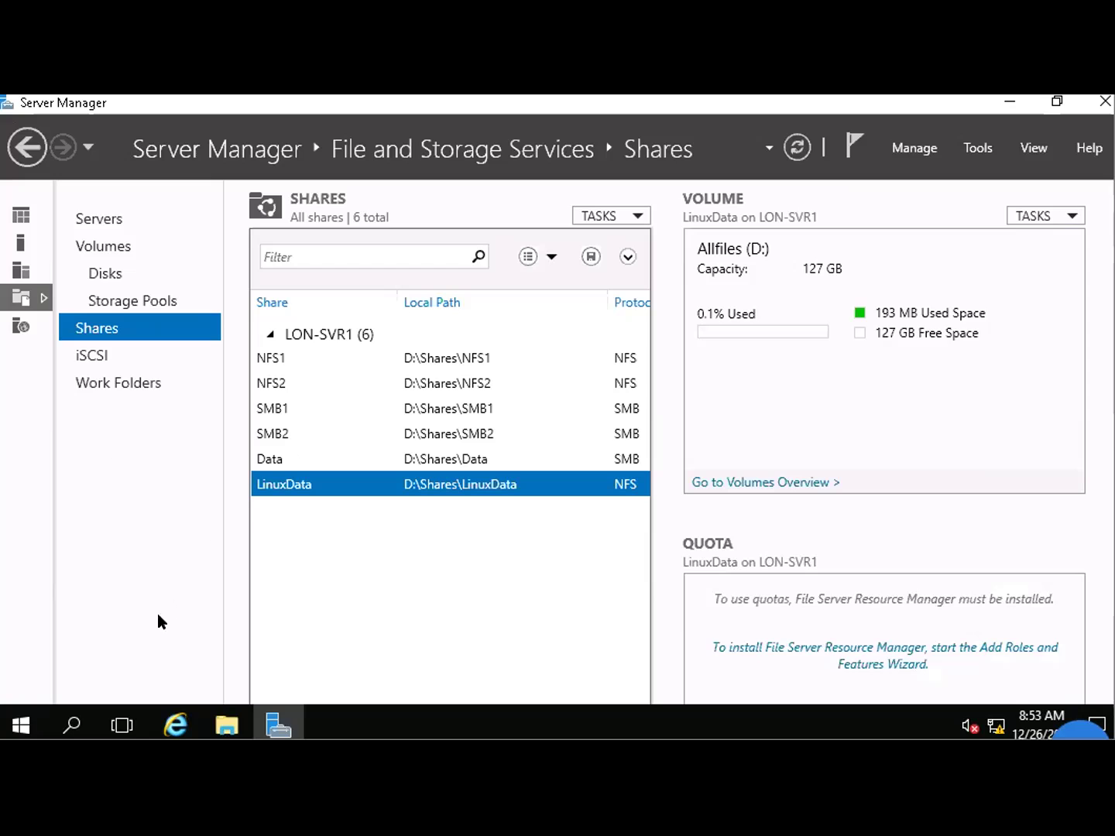
{"action": "left_click", "coordinate": [225, 722]}
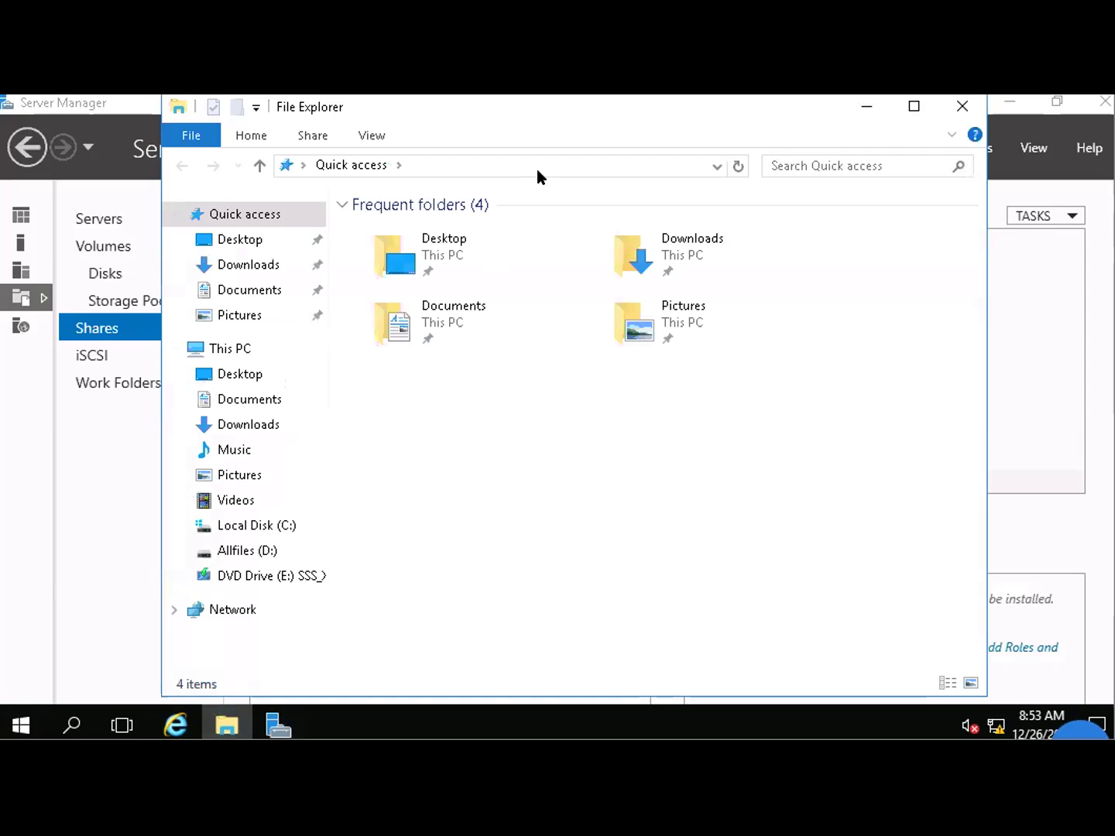
Step: Browse to \\LON-SVR1\Data in File Explorer and show the Home ribbon commands
{"action": "left_click", "coordinate": [533, 168]}
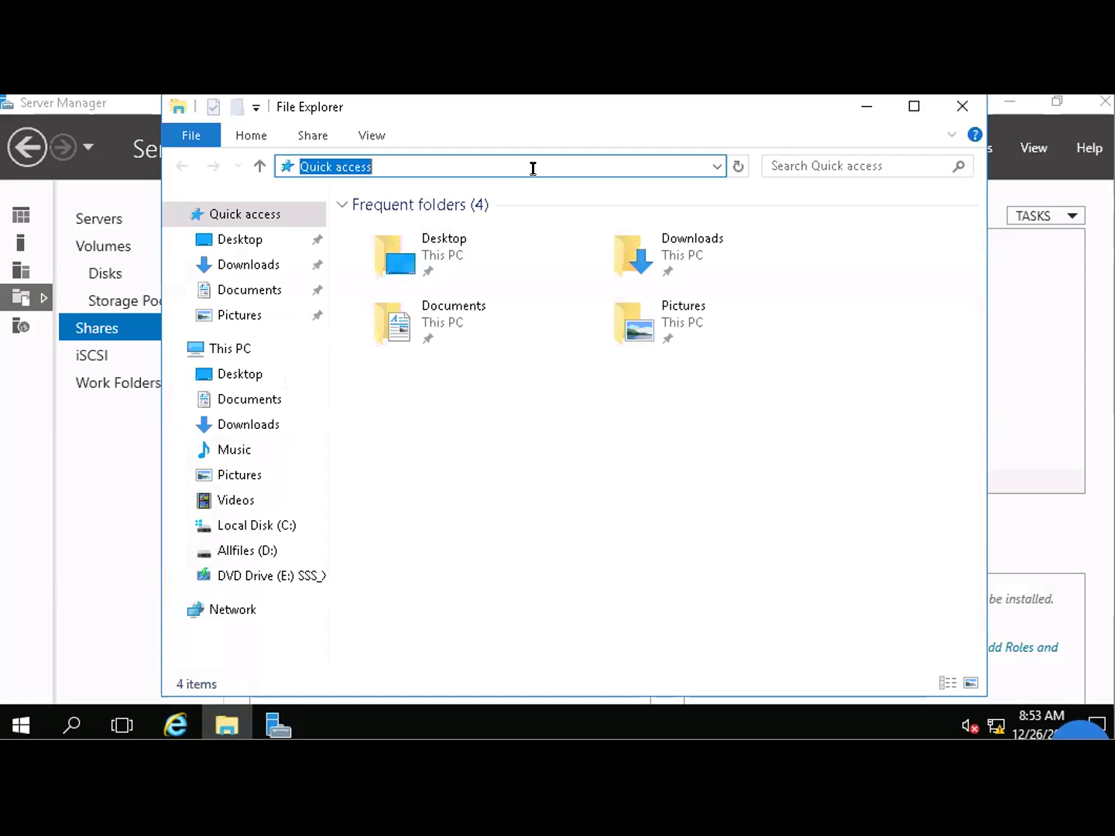
{"action": "type", "text": "\\\\"}
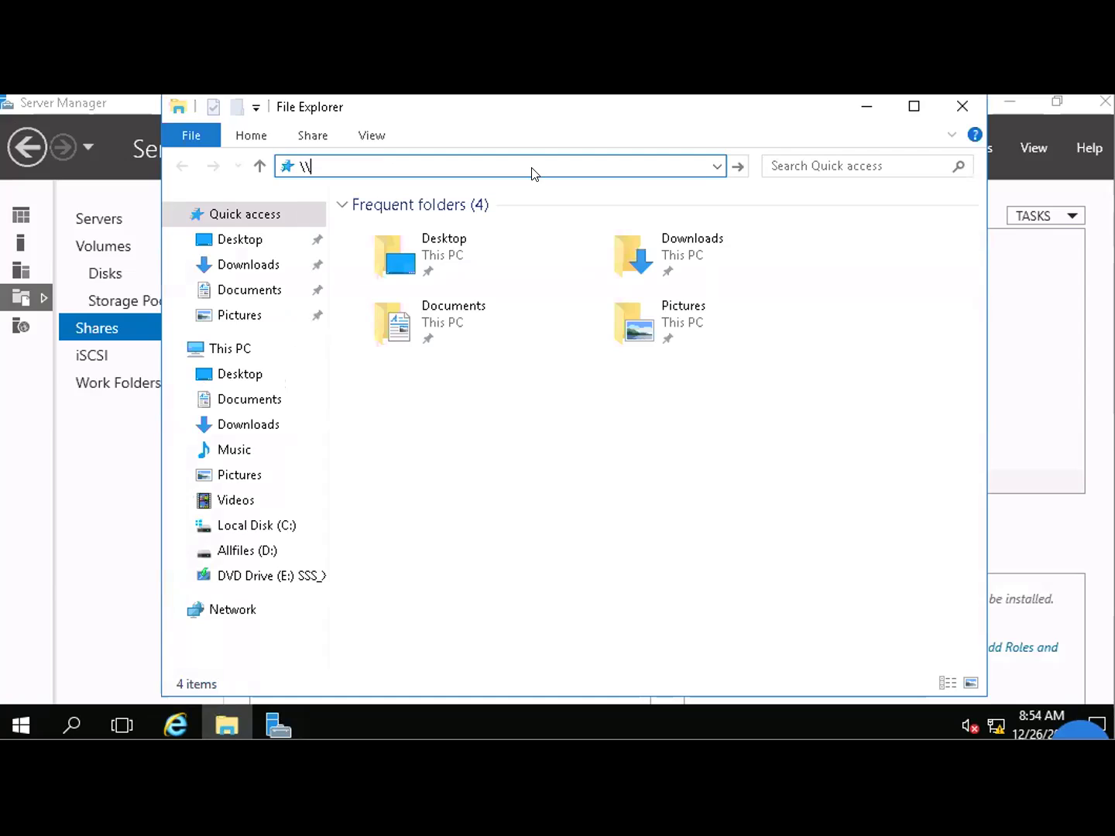
{"action": "type", "text": "LON-SVR1\\"}
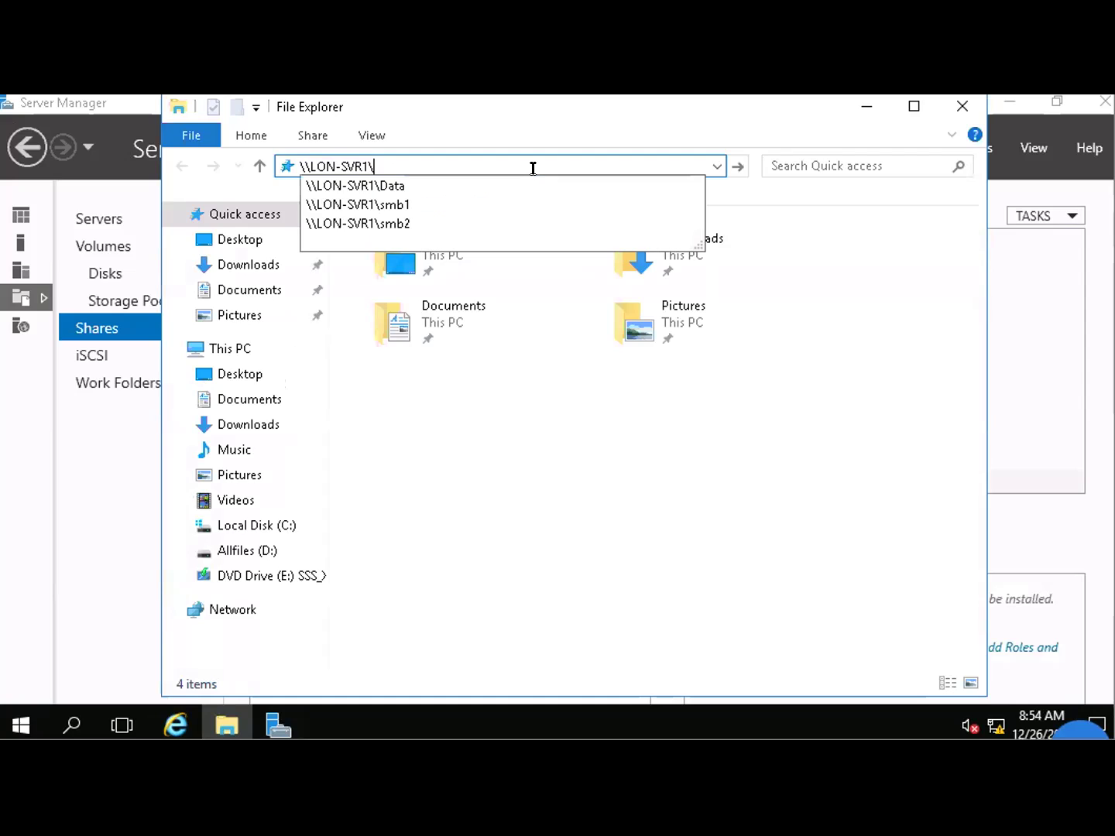
{"action": "type", "text": "D"}
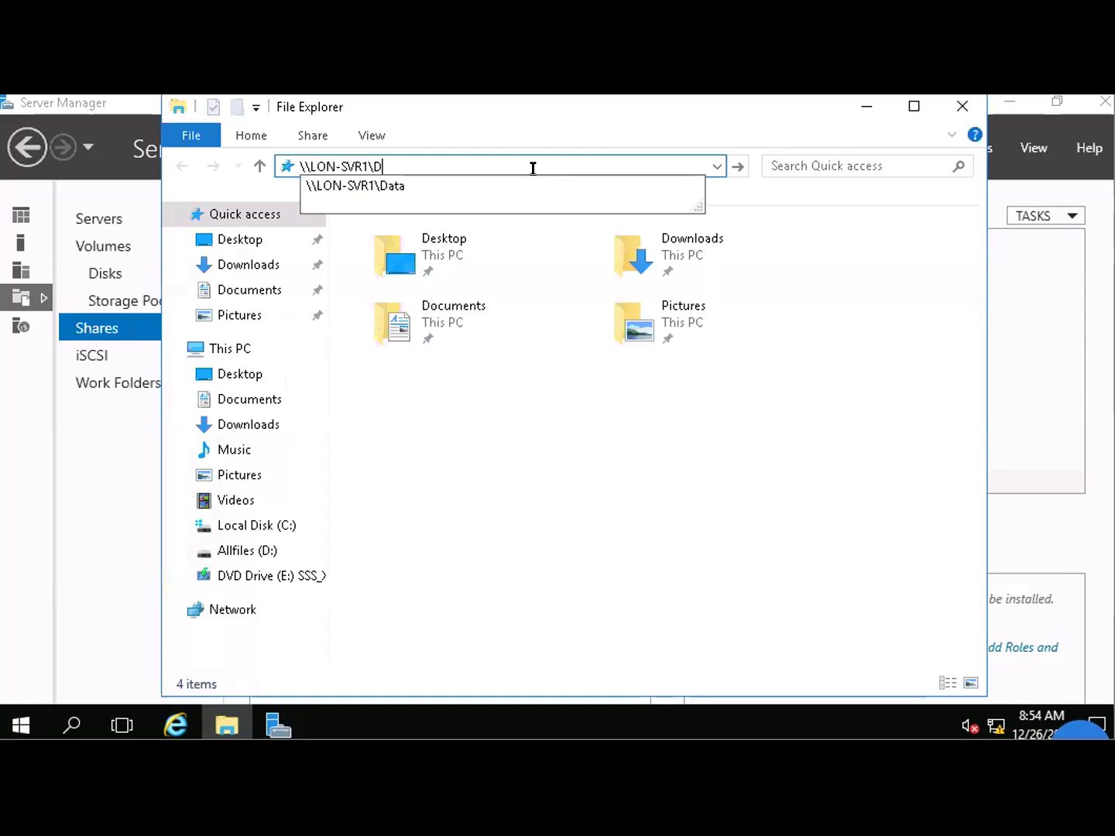
{"action": "type", "text": "ata"}
{"action": "key", "text": "Return"}
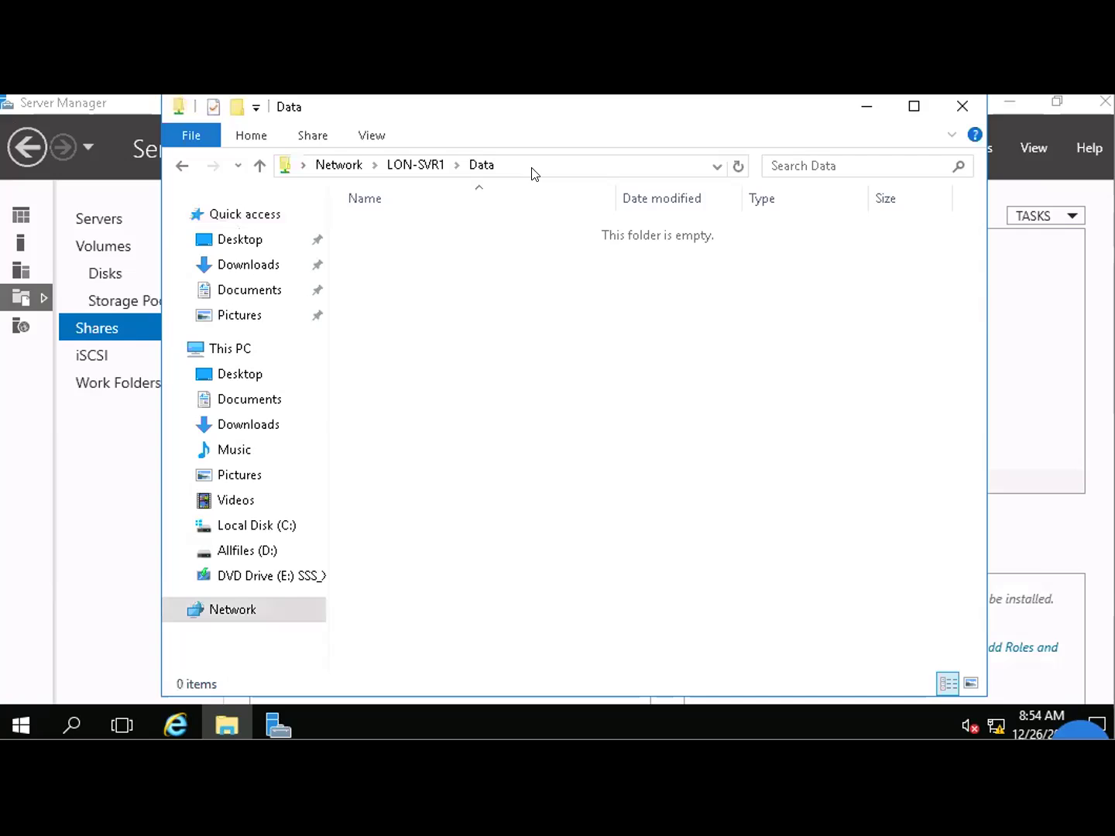
{"action": "left_click", "coordinate": [533, 168]}
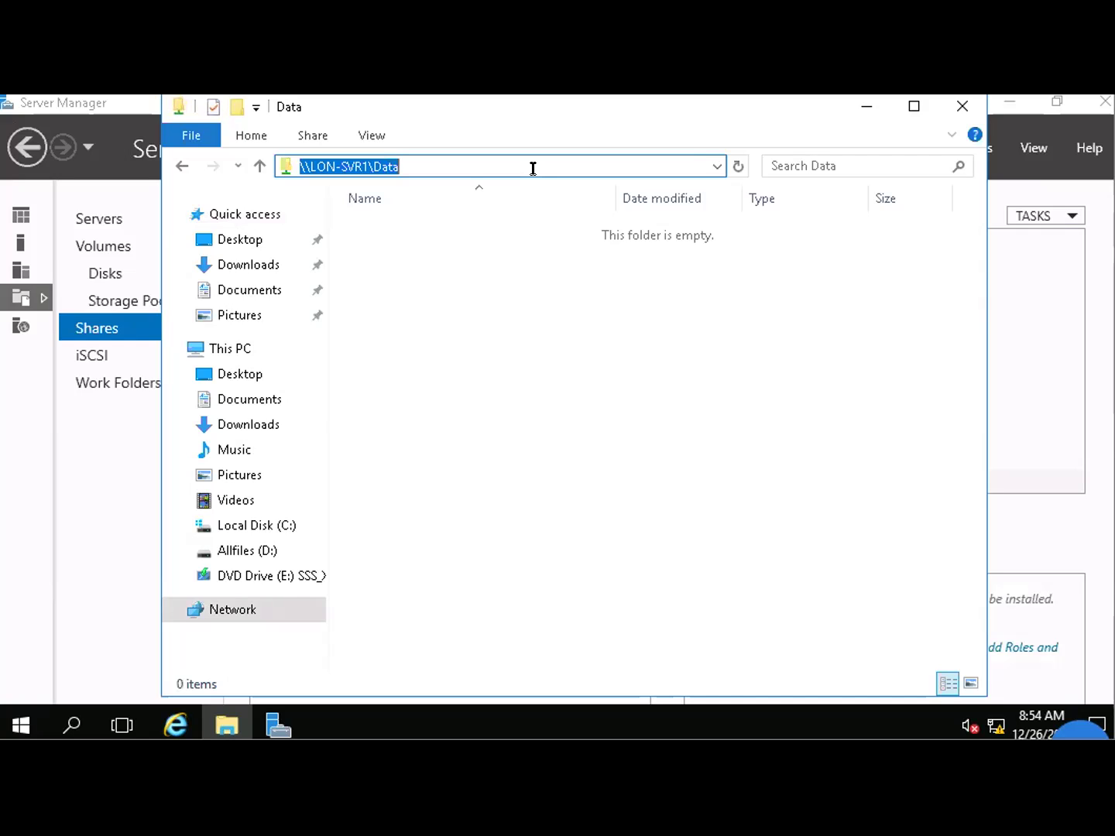
{"action": "left_click", "coordinate": [533, 169]}
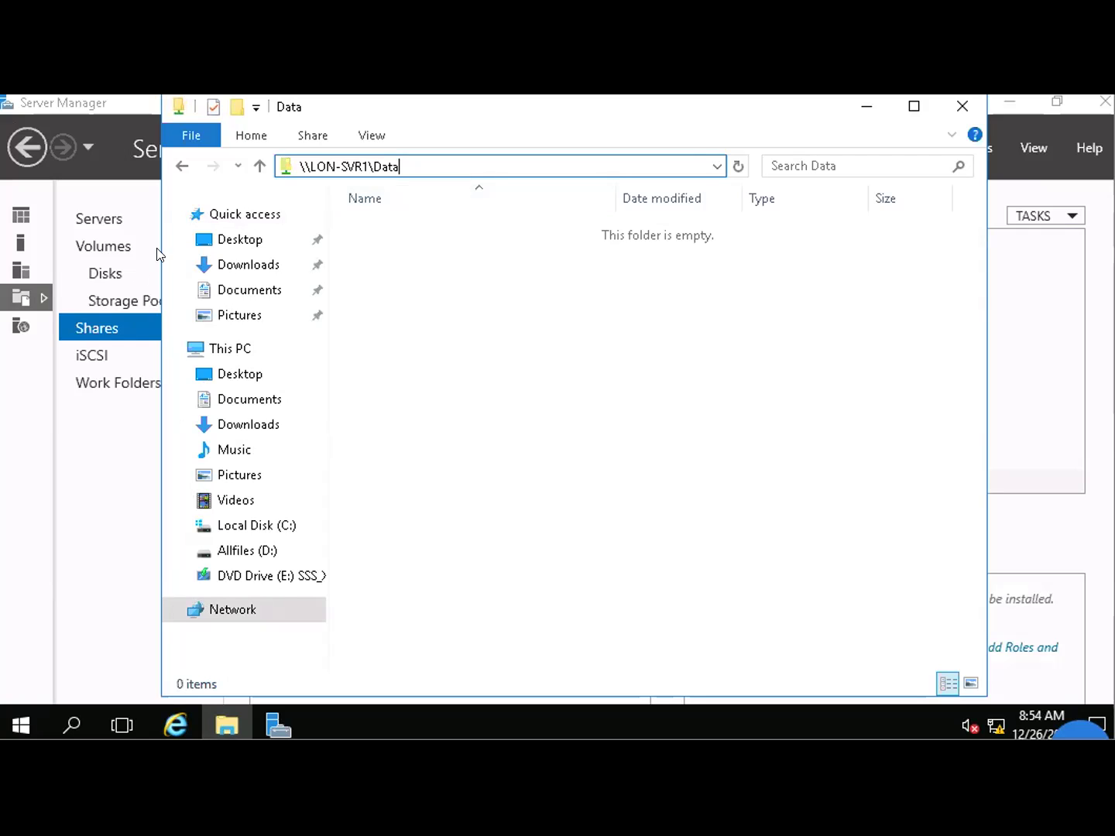
{"action": "left_click", "coordinate": [247, 136]}
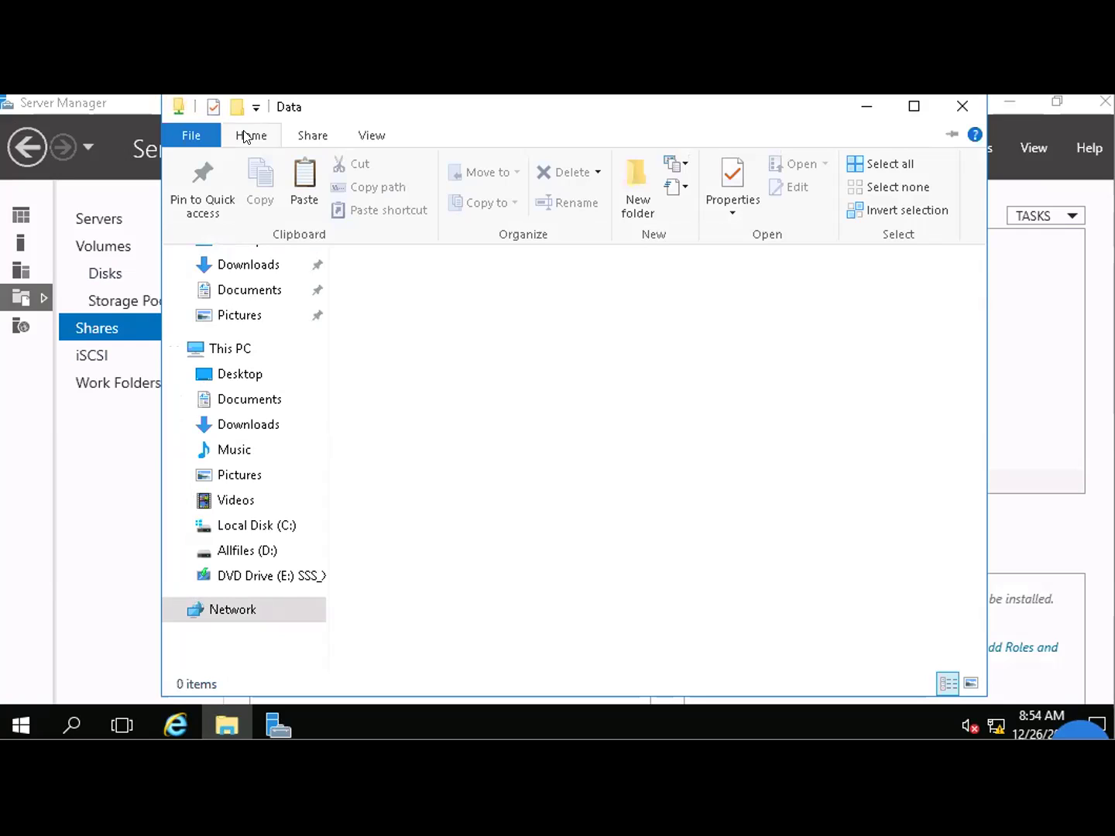
Step: Make a new folder named Document in the Data share and open it
{"action": "left_click", "coordinate": [637, 189]}
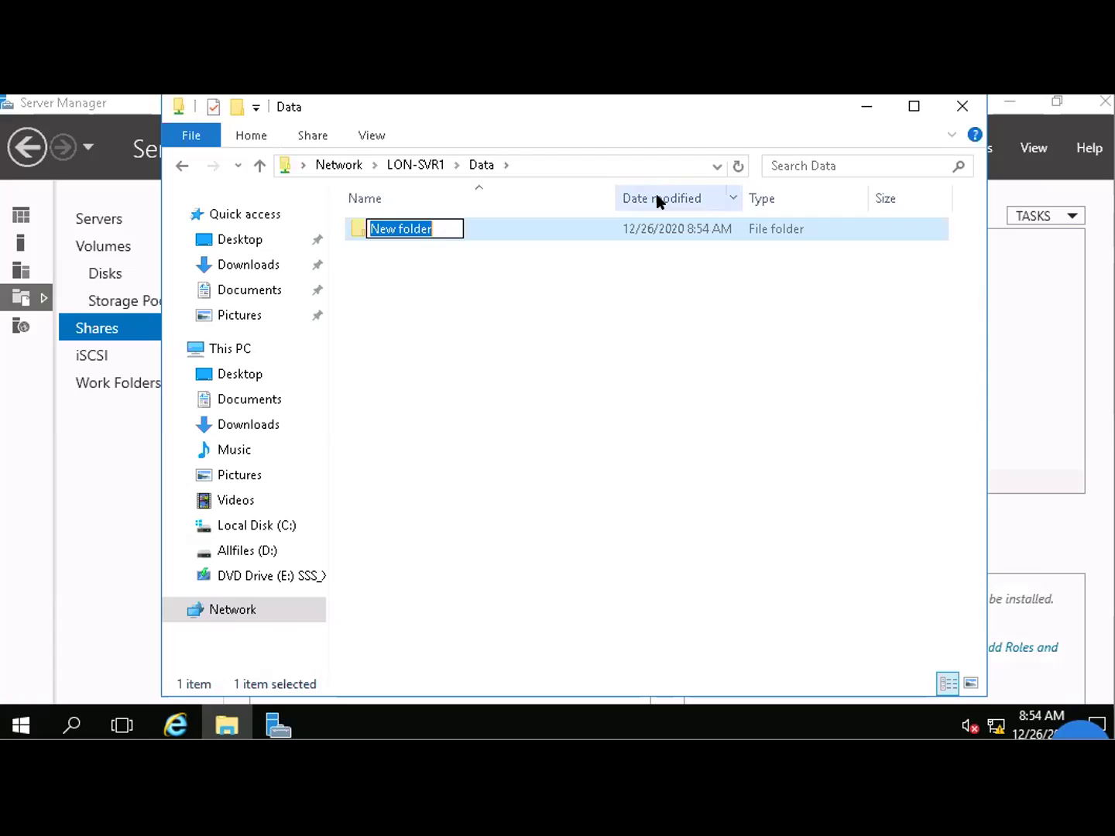
{"action": "type", "text": "Dcomune"}
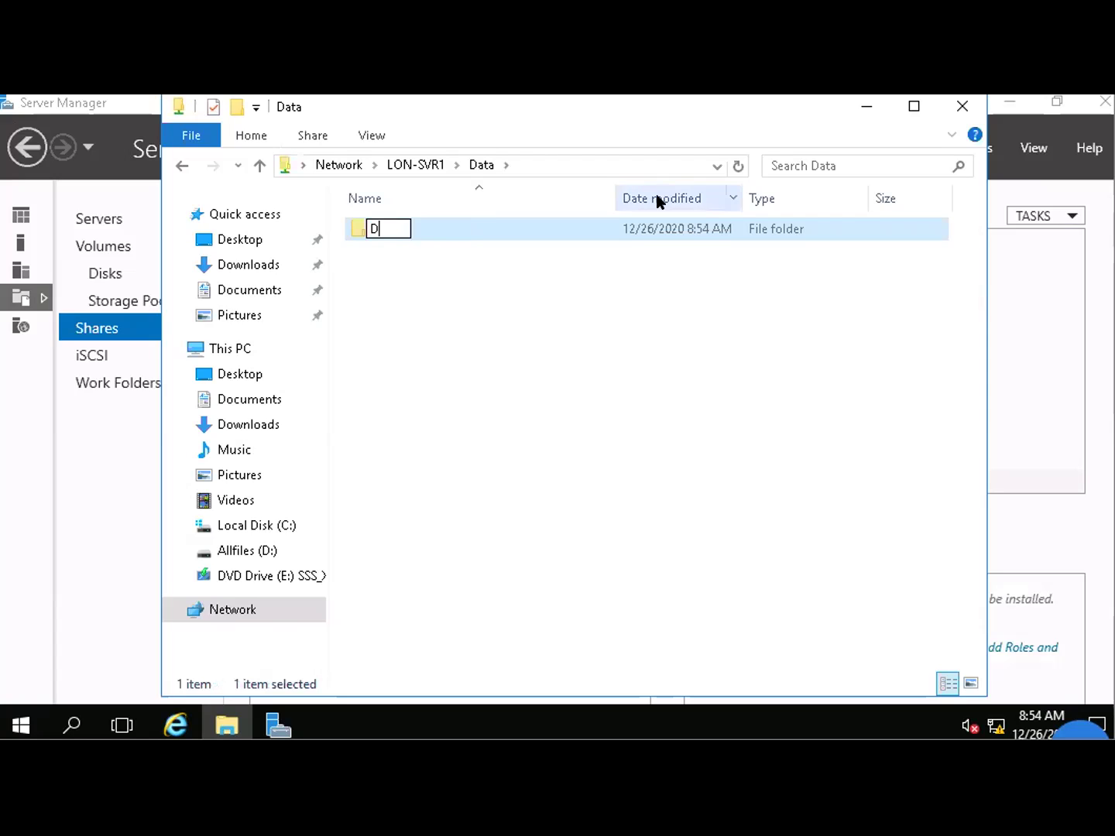
{"action": "key", "text": "BackSpace"}
{"action": "key", "text": "BackSpace"}
{"action": "key", "text": "BackSpace"}
{"action": "key", "text": "BackSpace"}
{"action": "key", "text": "BackSpace"}
{"action": "key", "text": "BackSpace"}
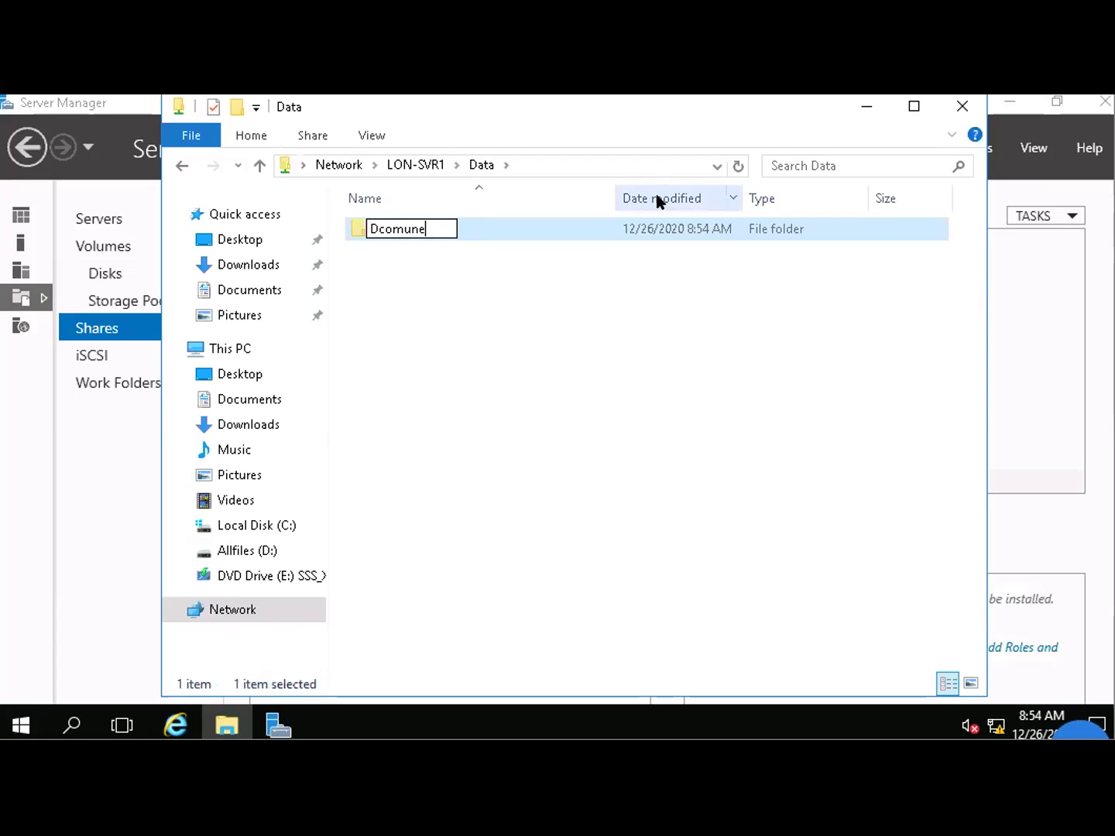
{"action": "type", "text": "ocument"}
{"action": "key", "text": "Return"}
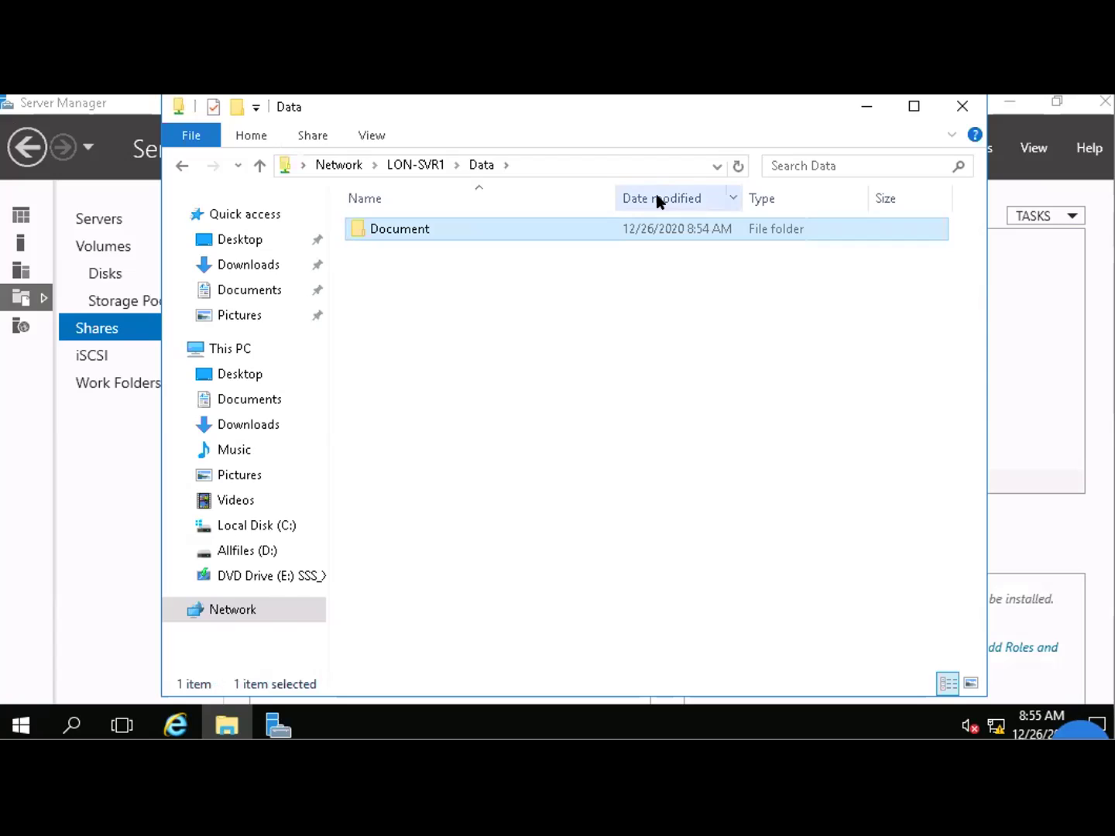
{"action": "double_click", "coordinate": [601, 225]}
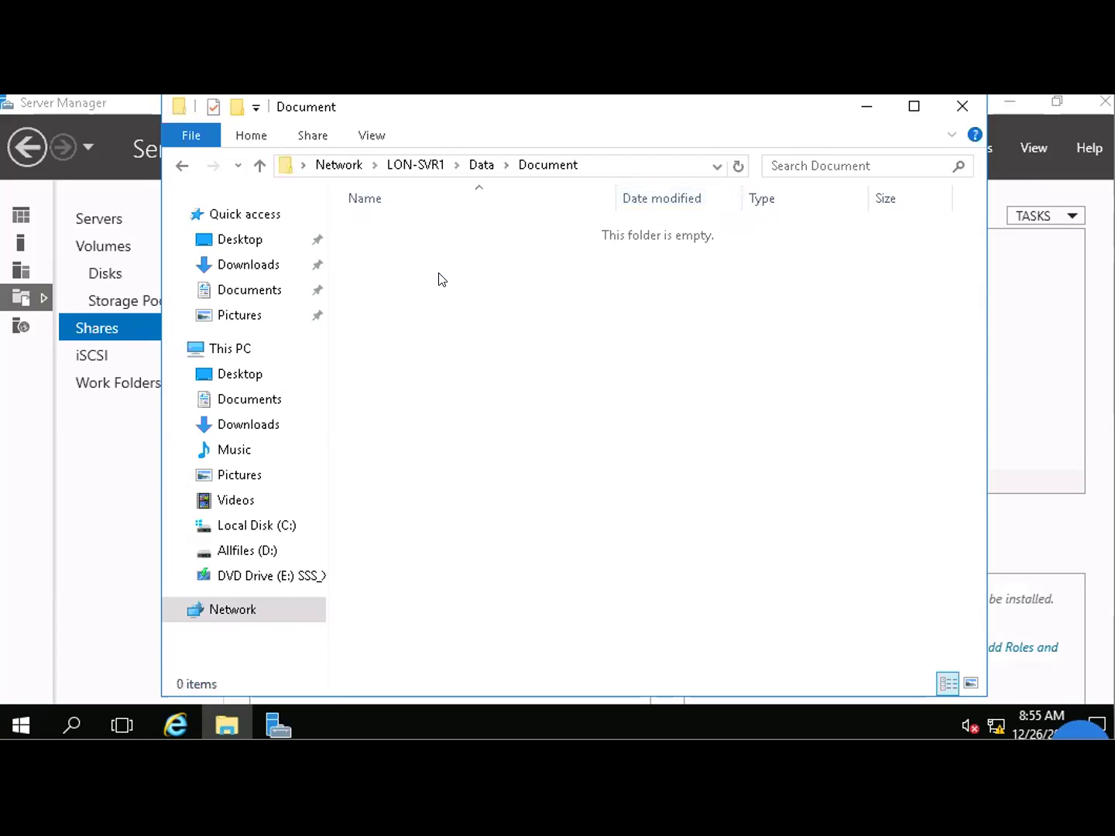
Step: Create a new text document named NEwFile in the Document folder
{"action": "right_click", "coordinate": [439, 276]}
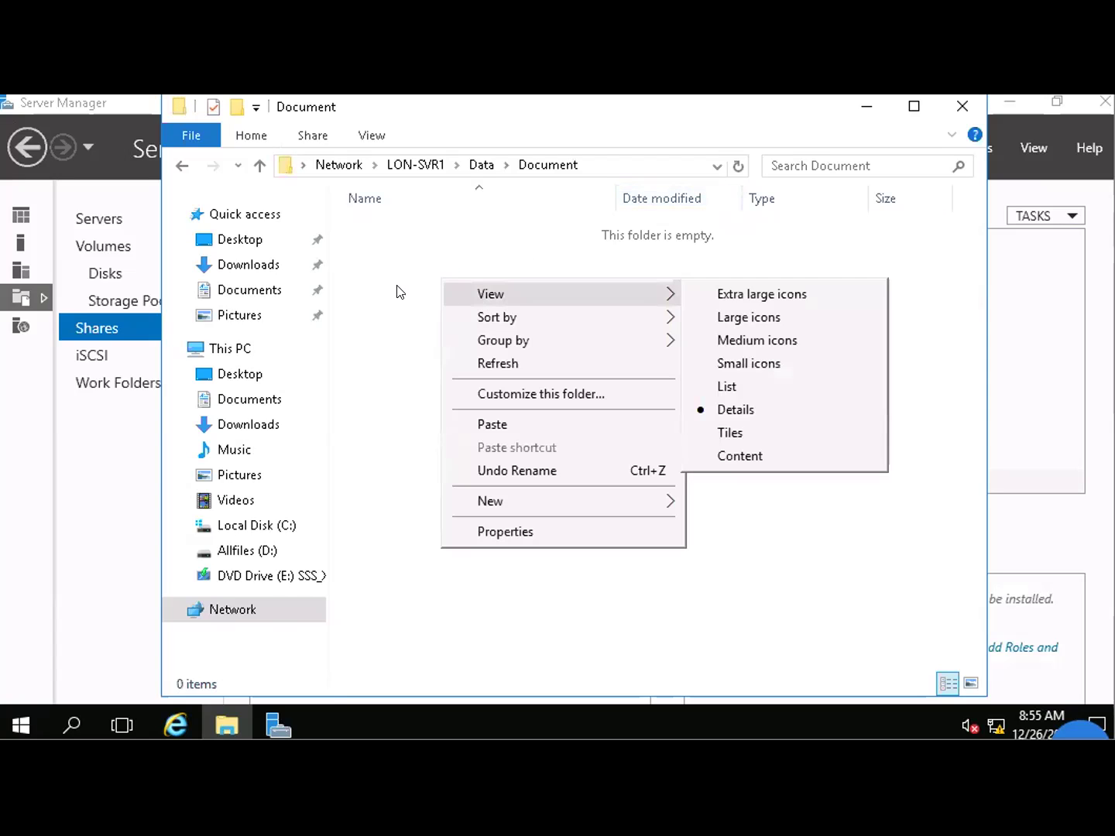
{"action": "left_click", "coordinate": [438, 311]}
{"action": "right_click", "coordinate": [516, 300]}
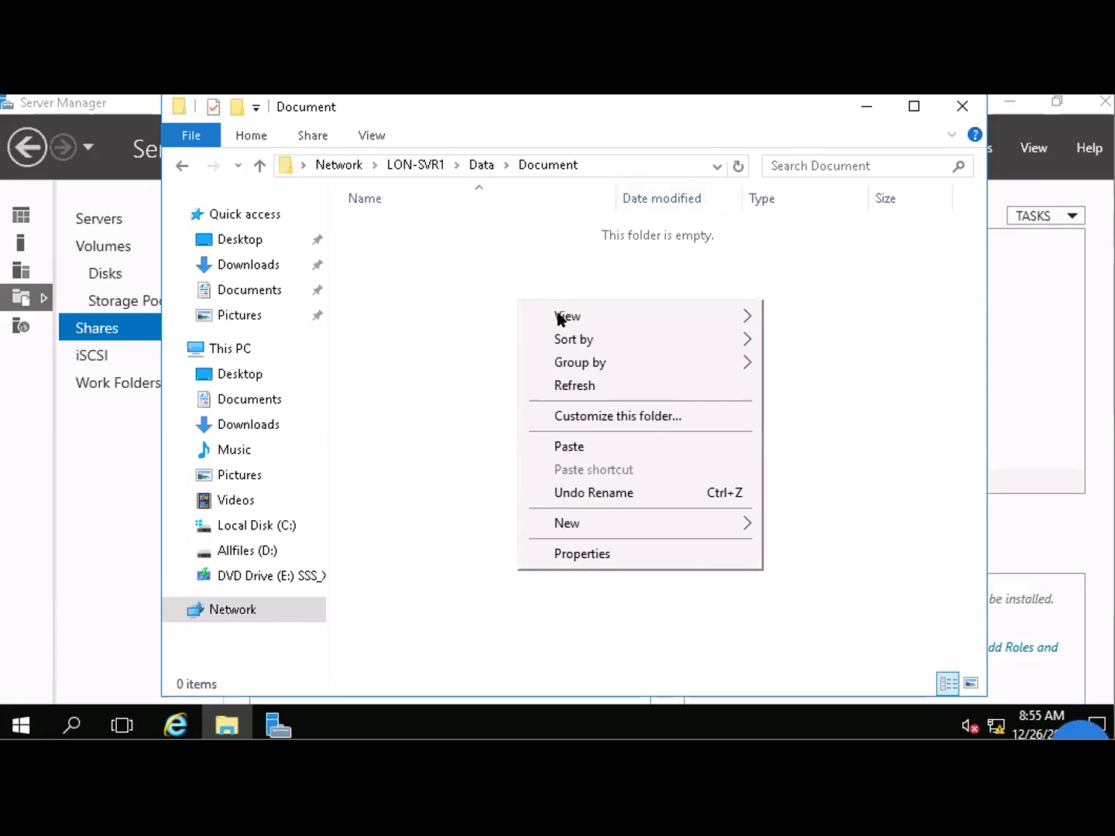
{"action": "mouse_move", "coordinate": [645, 520]}
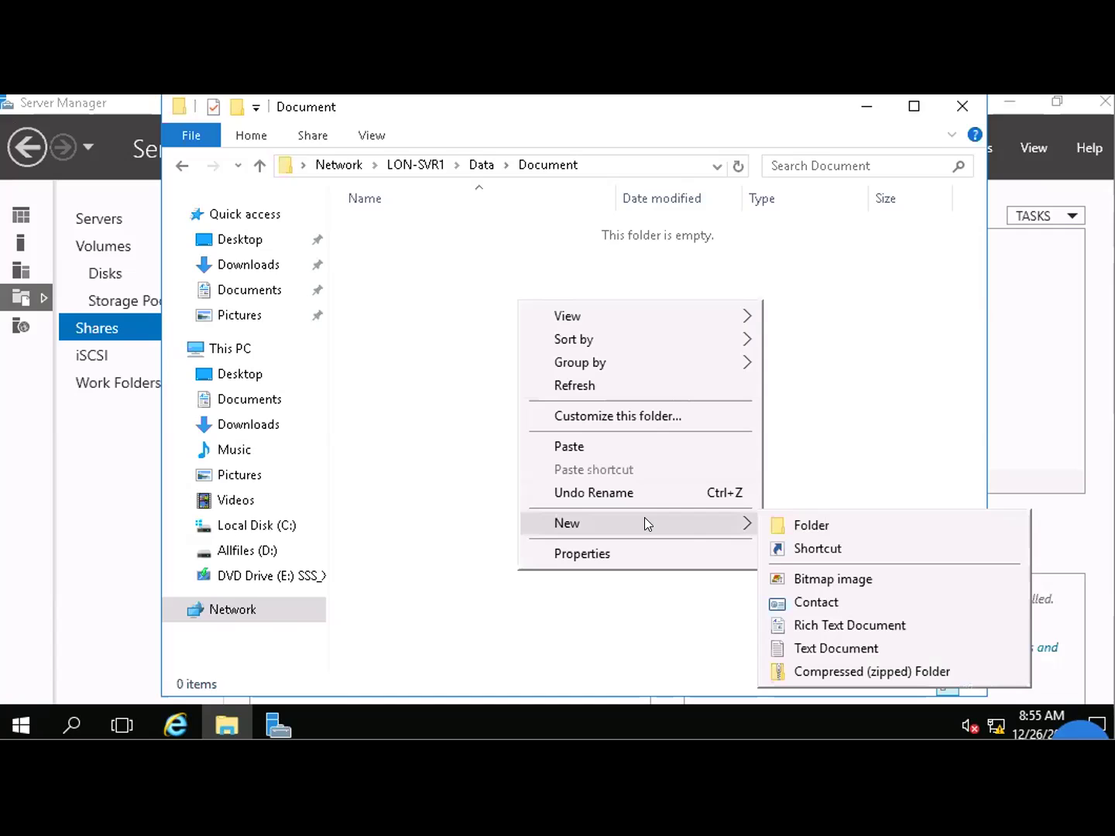
{"action": "left_click", "coordinate": [837, 648]}
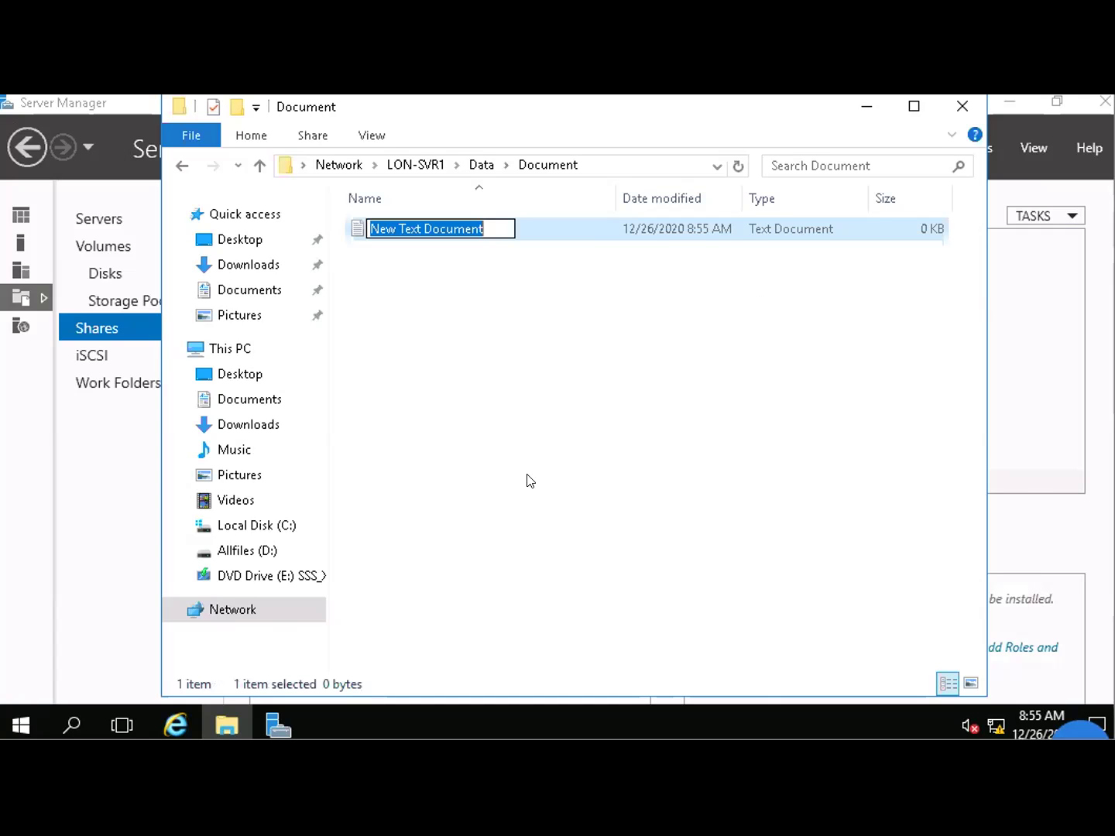
{"action": "type", "text": "NEwFile"}
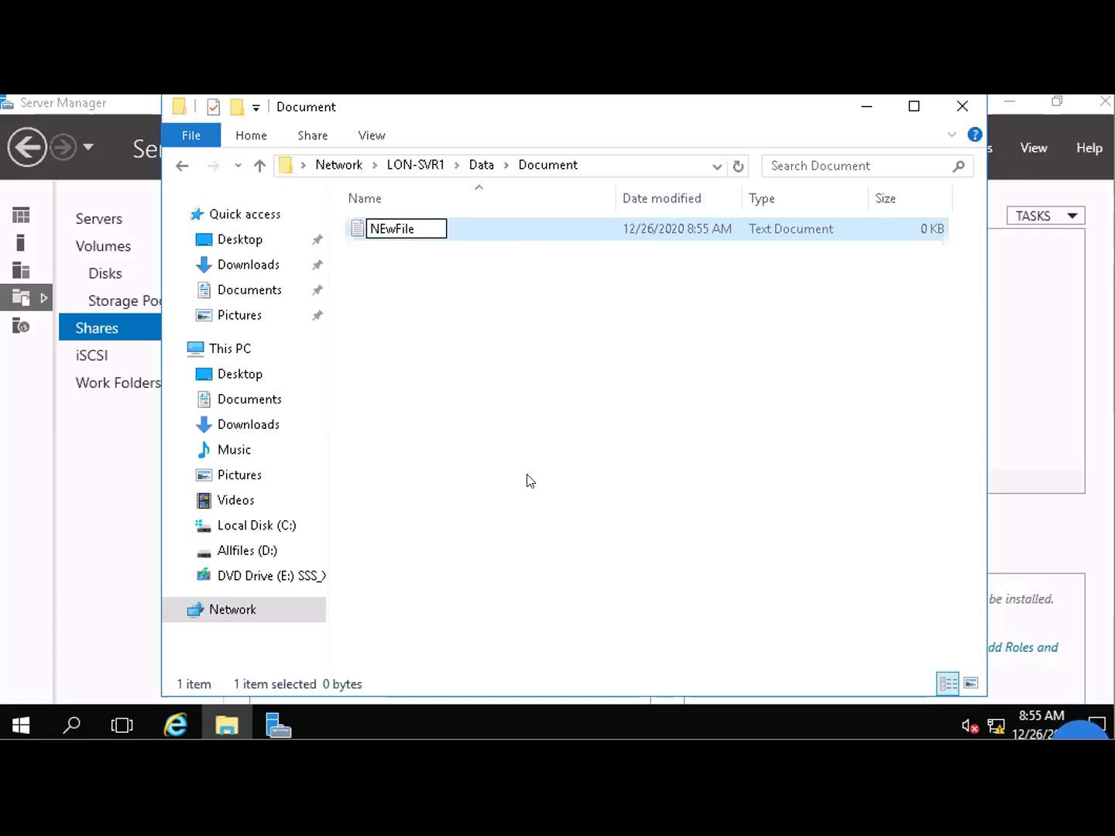
{"action": "key", "text": "Return"}
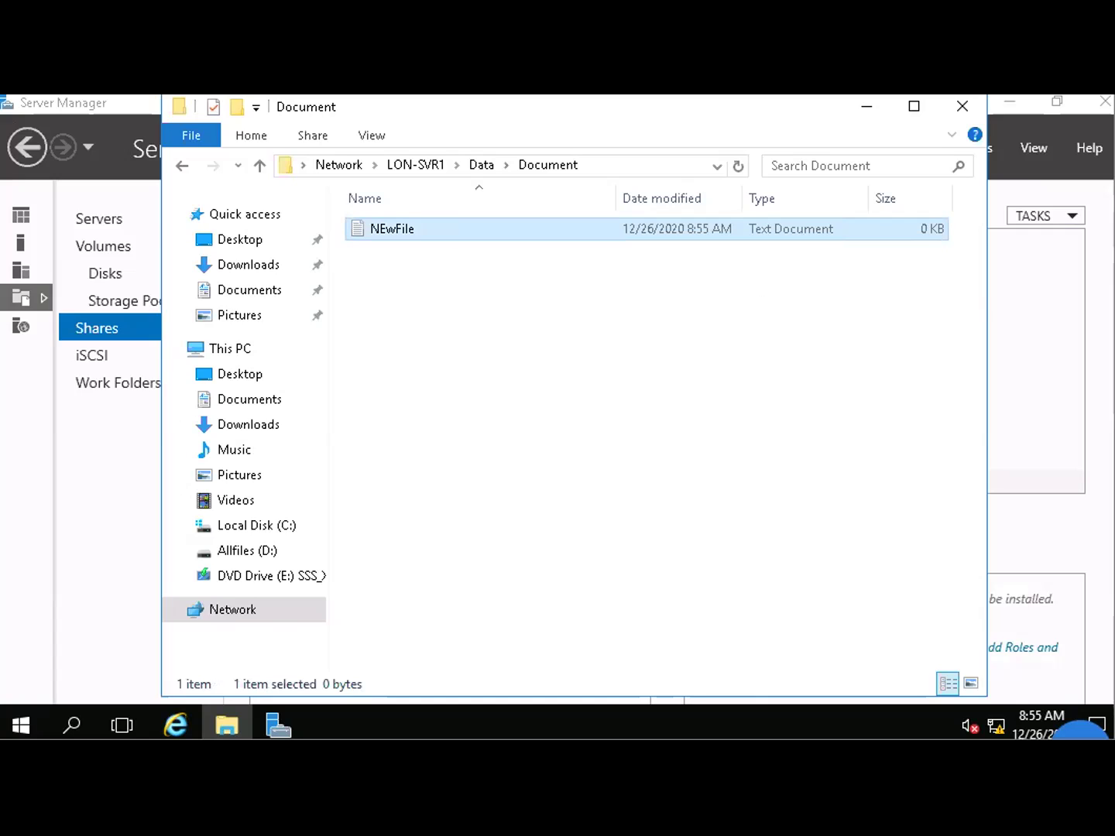
Step: Open NEwFile in Notepad, then bring the Document folder window back to front
{"action": "double_click", "coordinate": [408, 230]}
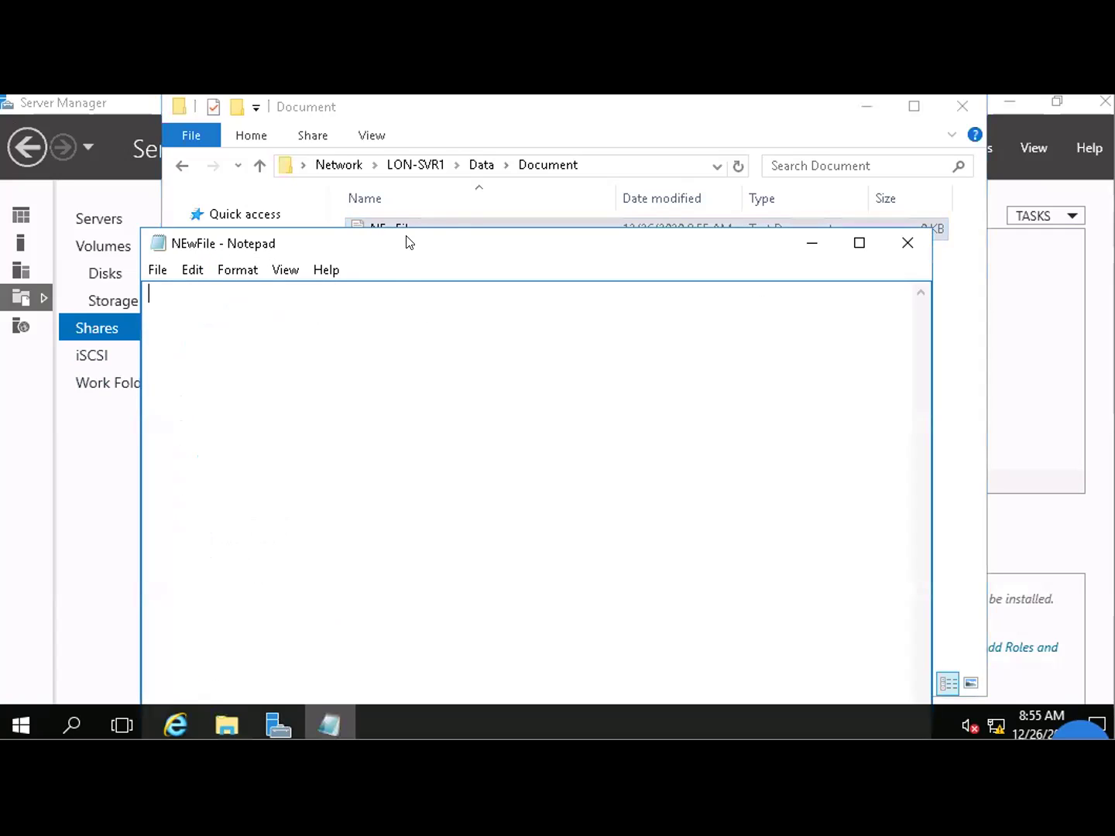
{"action": "left_click_drag", "start_coordinate": [470, 197], "coordinate": [470, 196]}
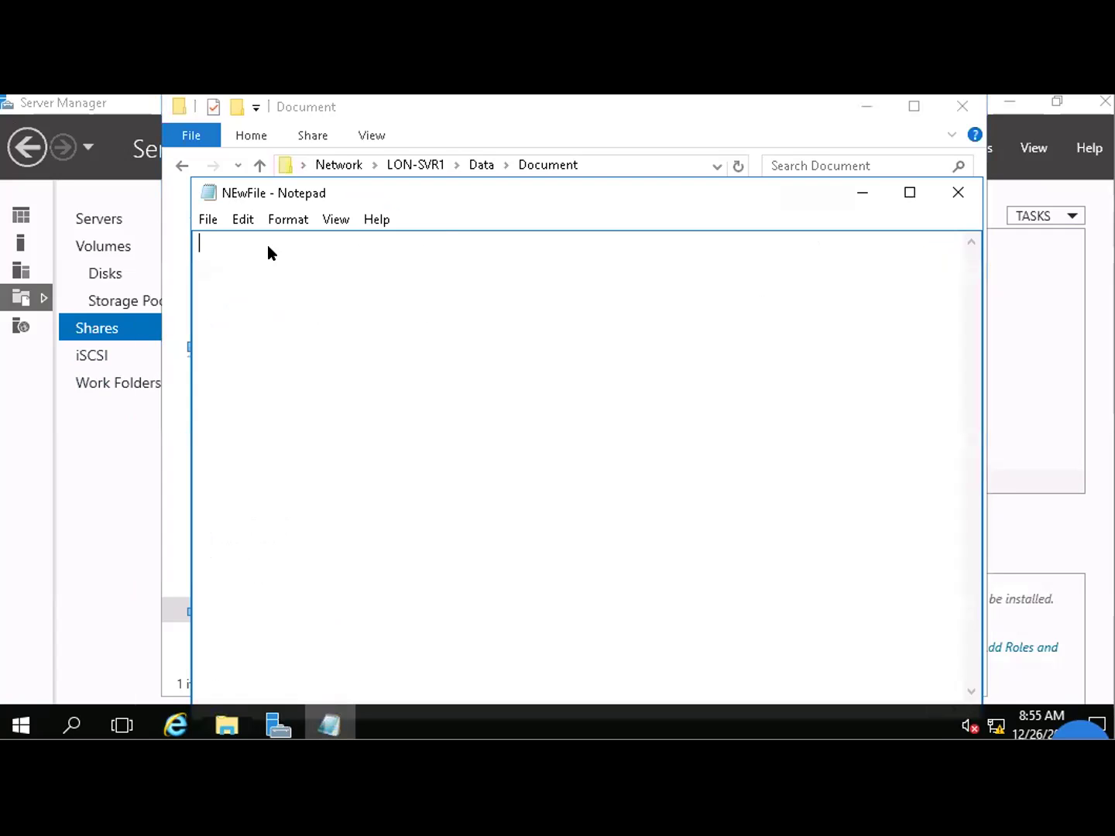
{"action": "left_click", "coordinate": [443, 124]}
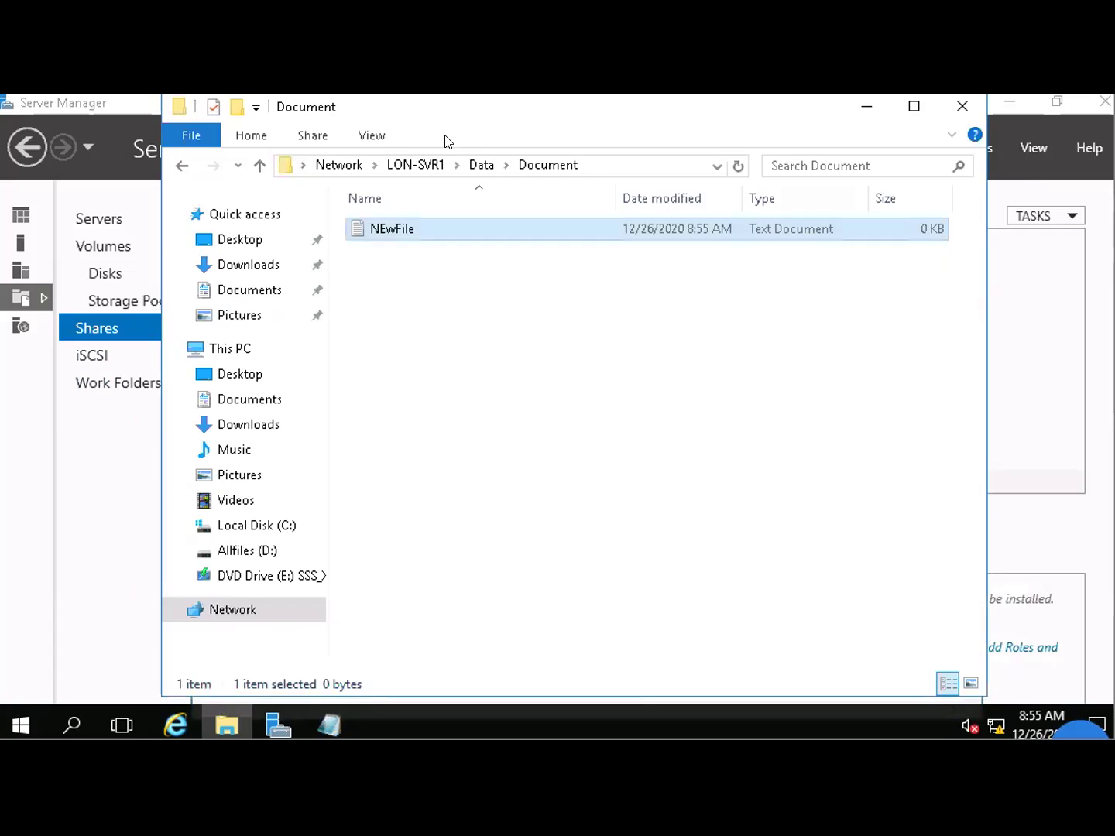
Step: Check the folder's full network path, then launch Windows PowerShell from Start
{"action": "left_click", "coordinate": [597, 164]}
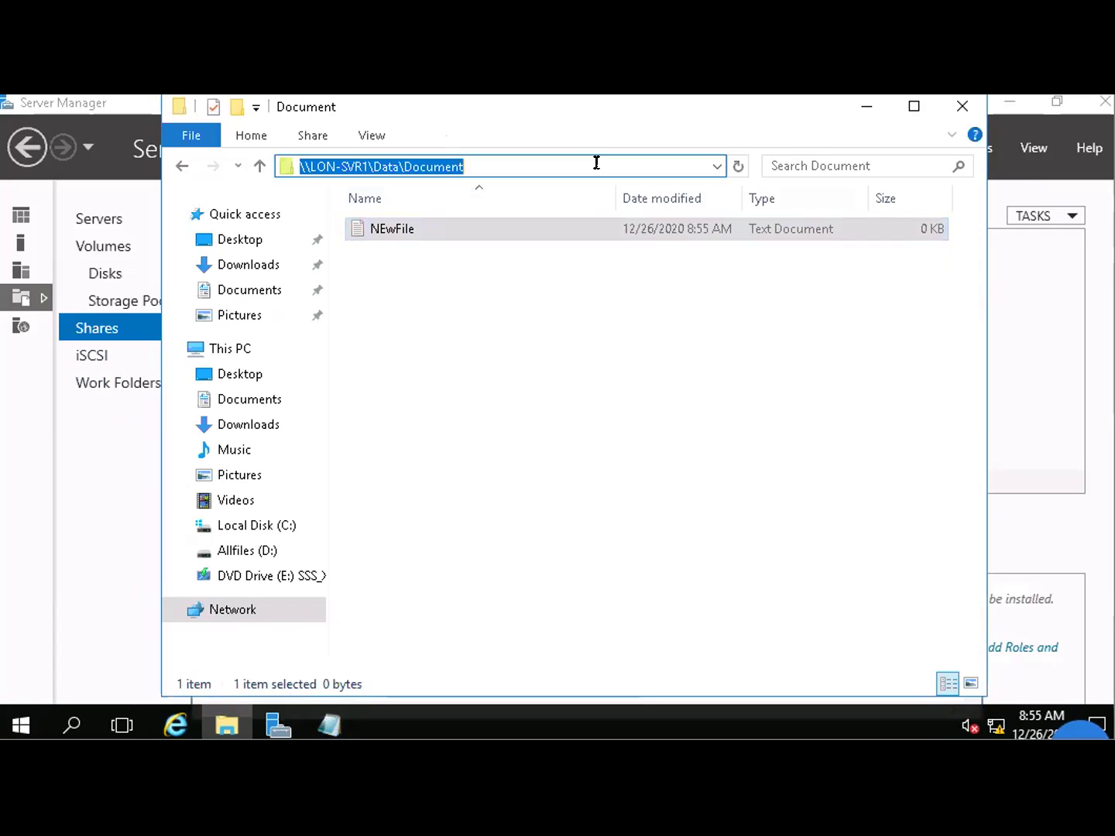
{"action": "left_click", "coordinate": [596, 164]}
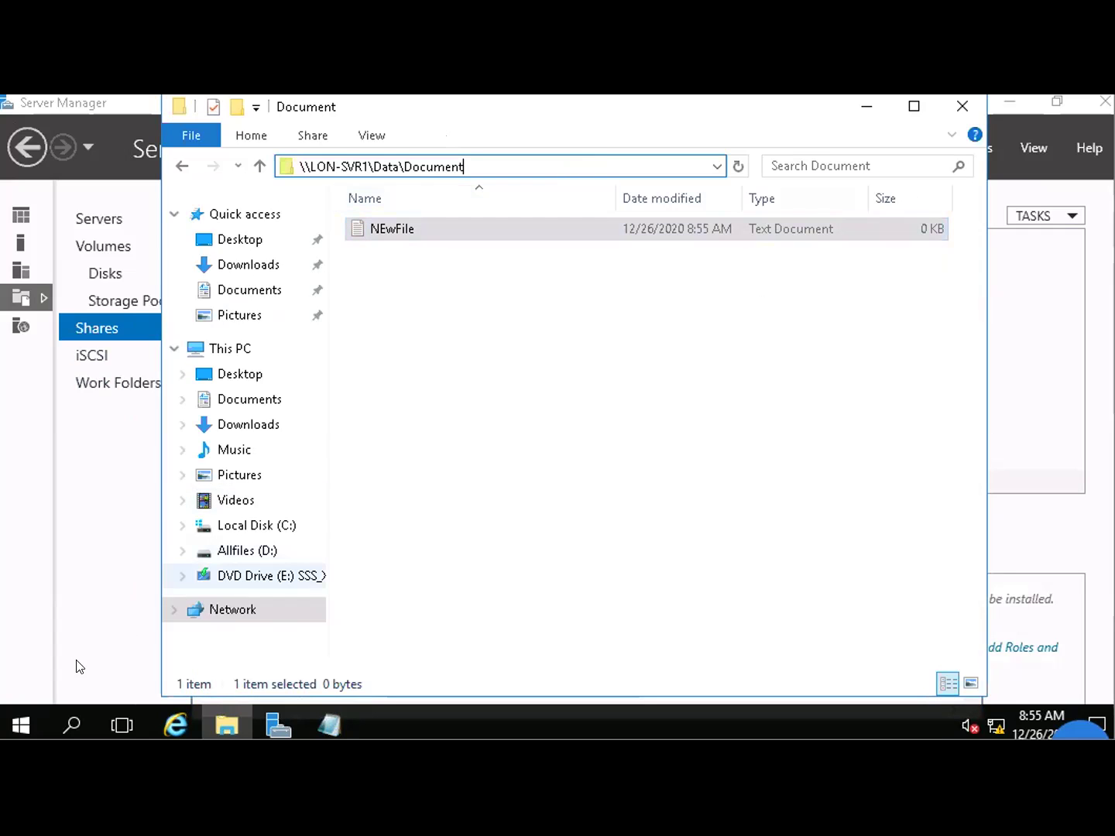
{"action": "left_click", "coordinate": [21, 725]}
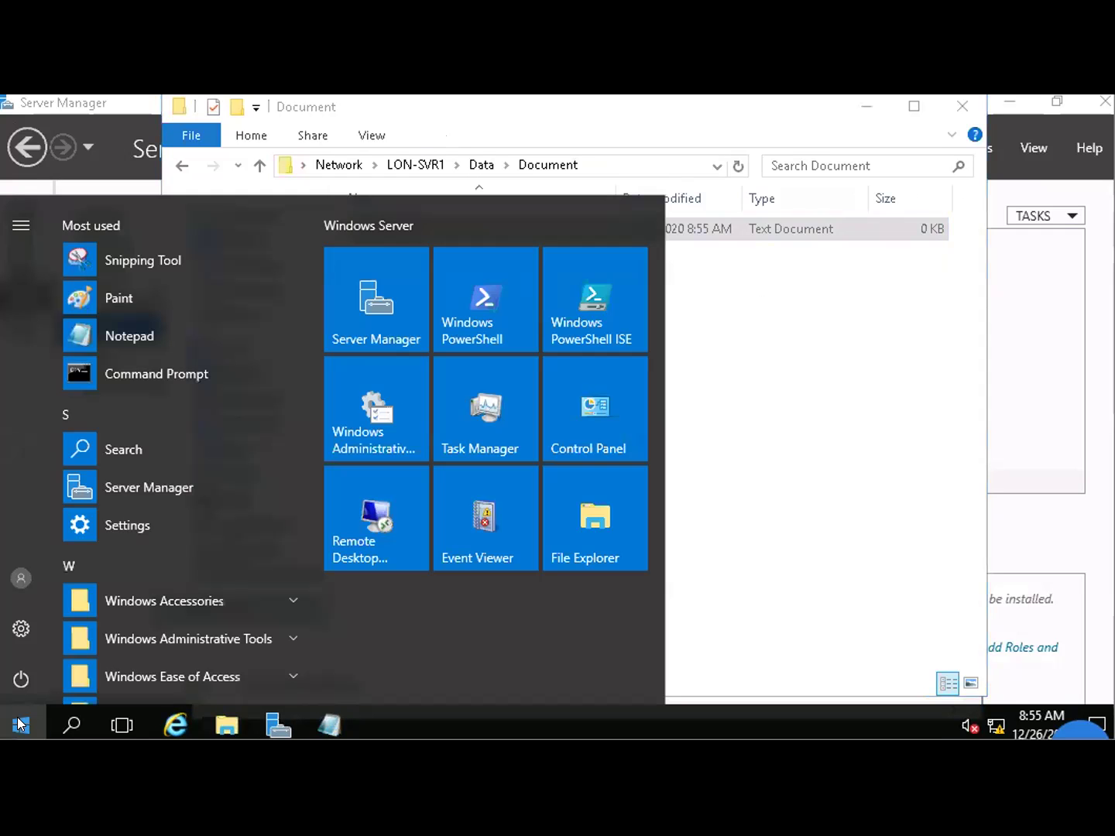
{"action": "left_click", "coordinate": [463, 318]}
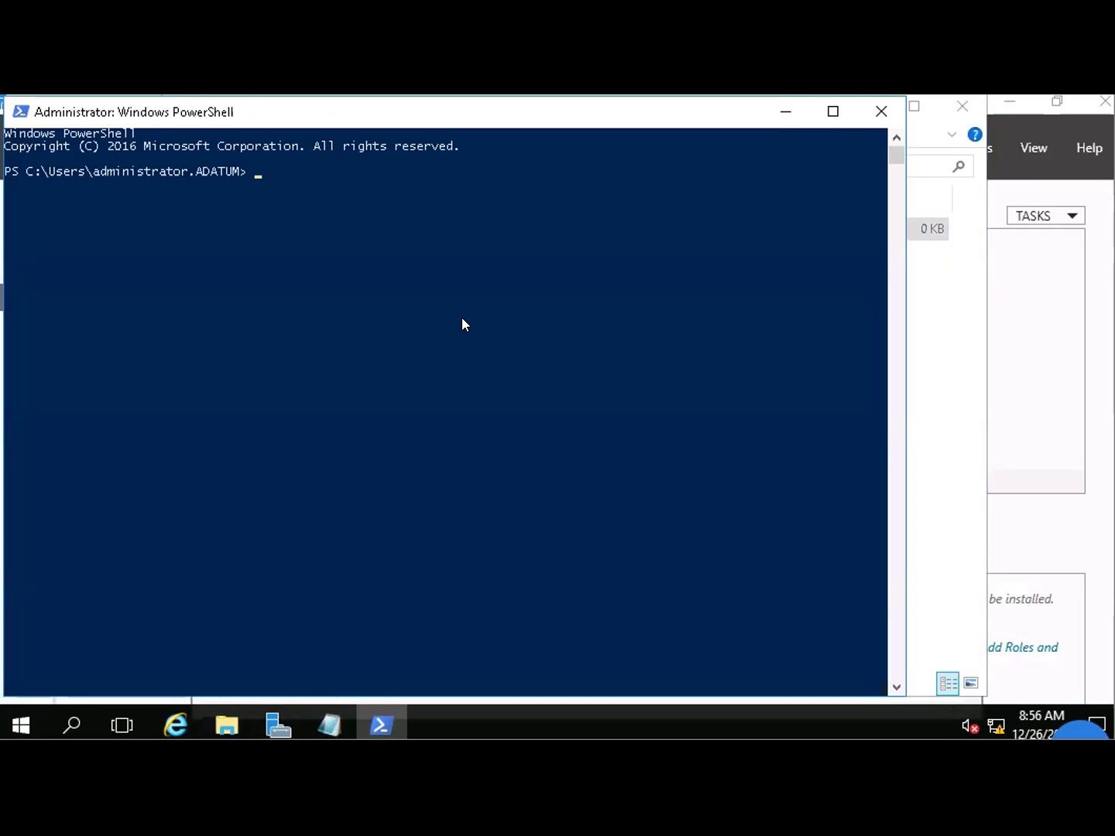
Step: Type get-smb and cycle its tab completions toward Get-SmbShare
{"action": "type", "text": "get-smb"}
{"action": "key", "text": "Tab"}
{"action": "key", "text": "Tab"}
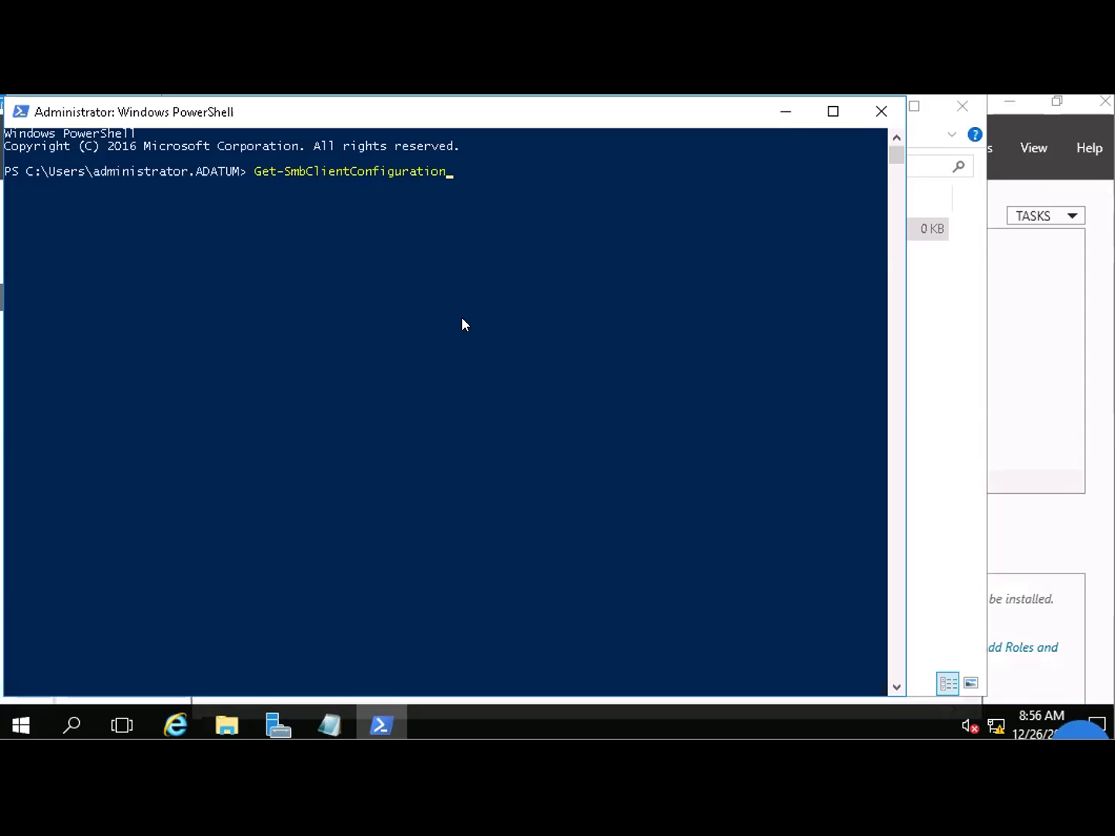
{"action": "key", "text": "Tab"}
{"action": "key", "text": "Tab"}
{"action": "key", "text": "Tab"}
{"action": "key", "text": "Tab"}
{"action": "key", "text": "Tab"}
{"action": "key", "text": "Tab"}
{"action": "key", "text": "Tab"}
{"action": "key", "text": "Tab"}
{"action": "key", "text": "Tab"}
{"action": "key", "text": "Tab"}
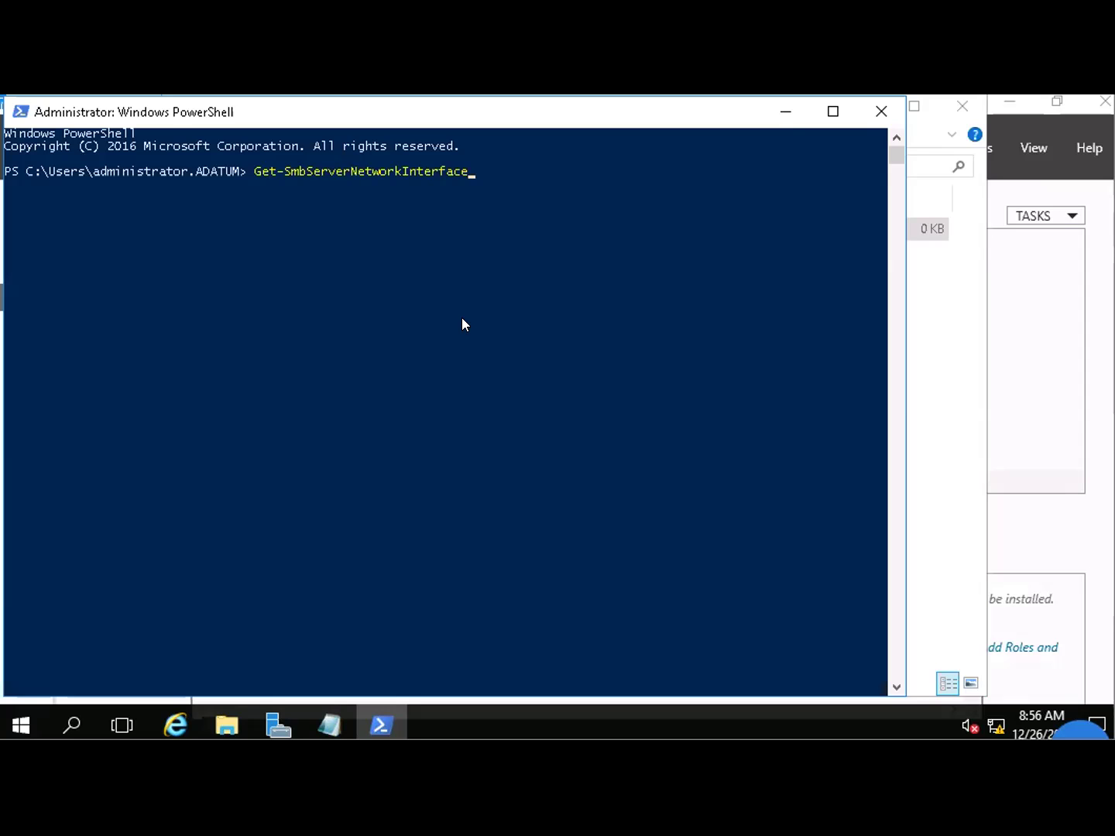
{"action": "key", "text": "Tab"}
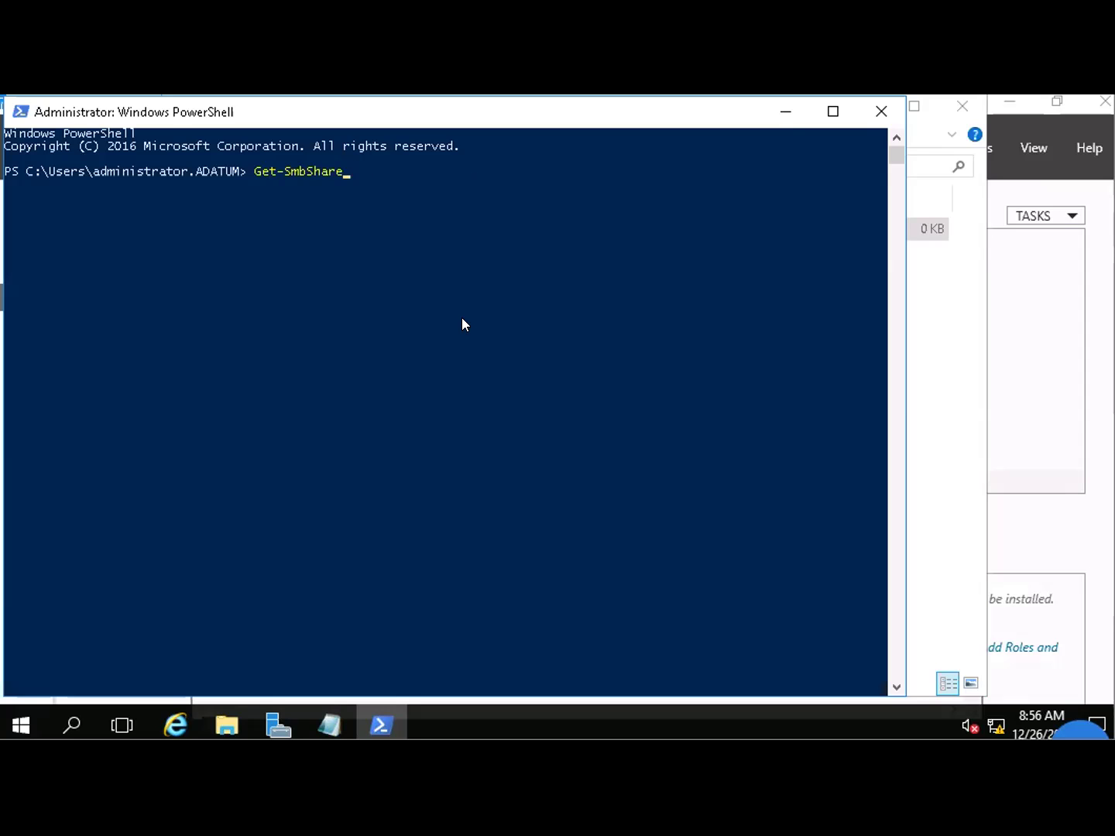
Step: Run Get-SmbShare and copy the Data share row from its output
{"action": "key", "text": "Return"}
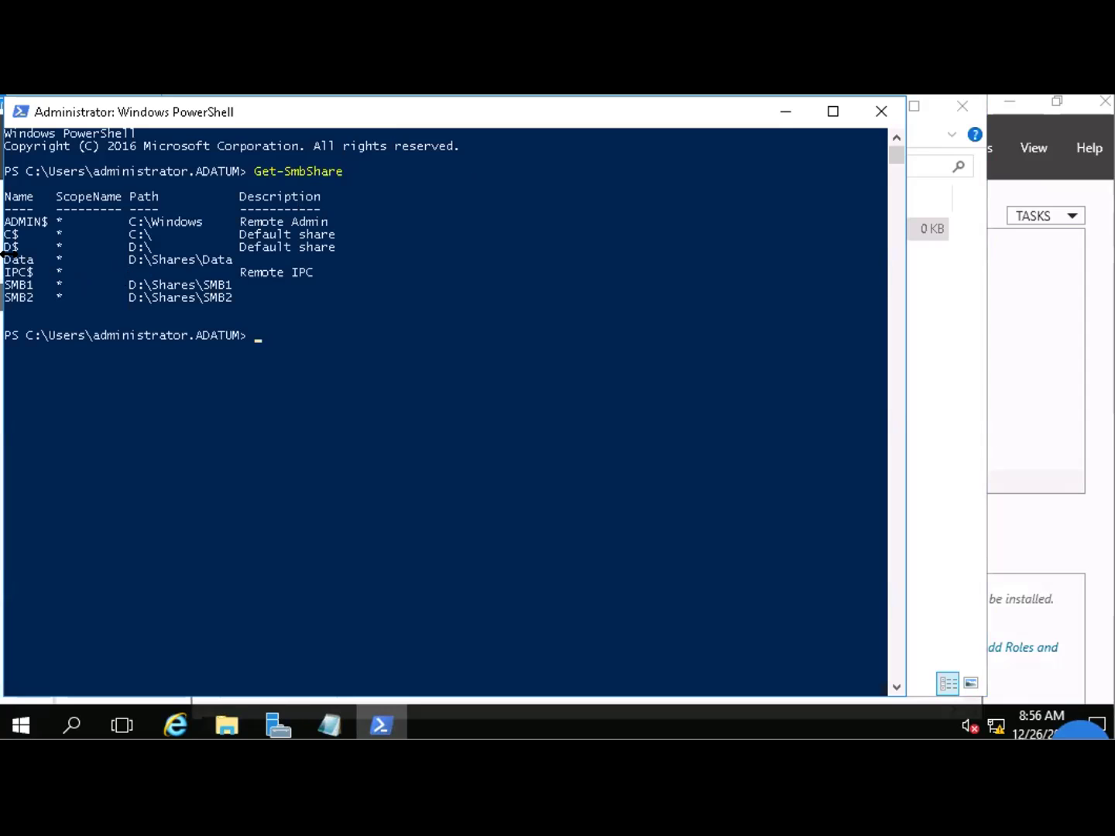
{"action": "left_click_drag", "start_coordinate": [10, 261], "coordinate": [239, 260]}
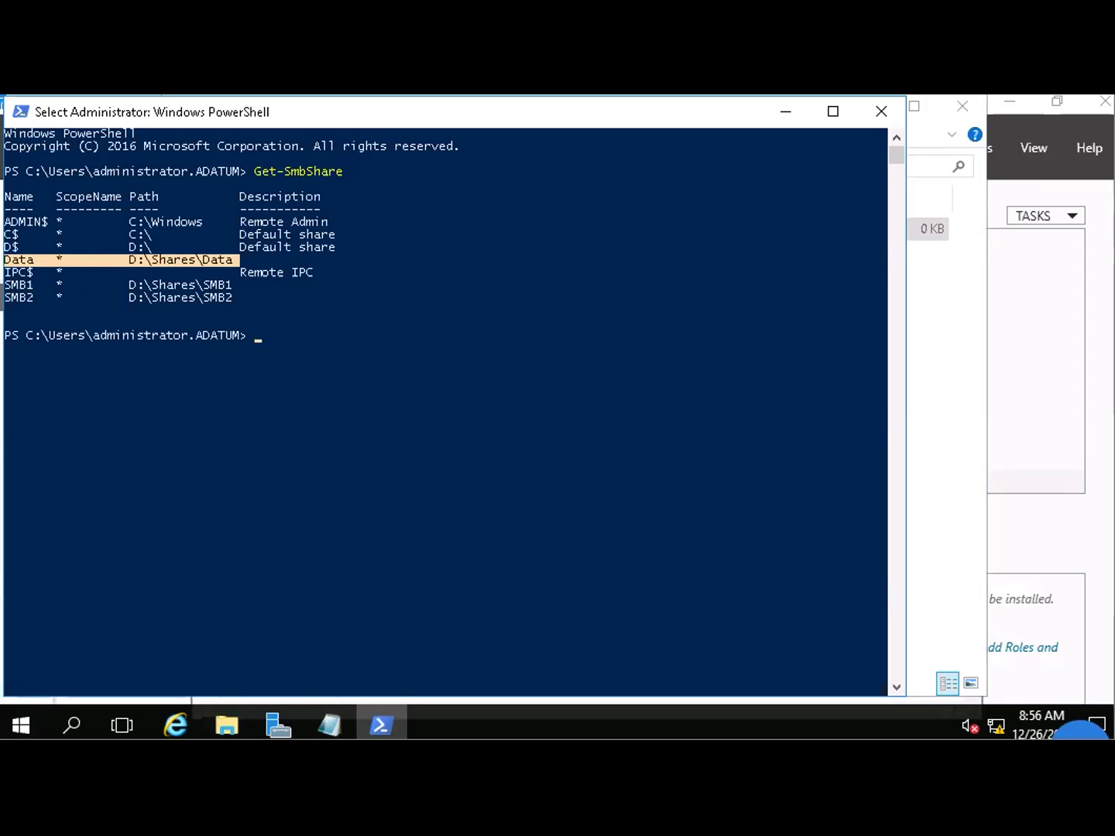
{"action": "right_click", "coordinate": [329, 458]}
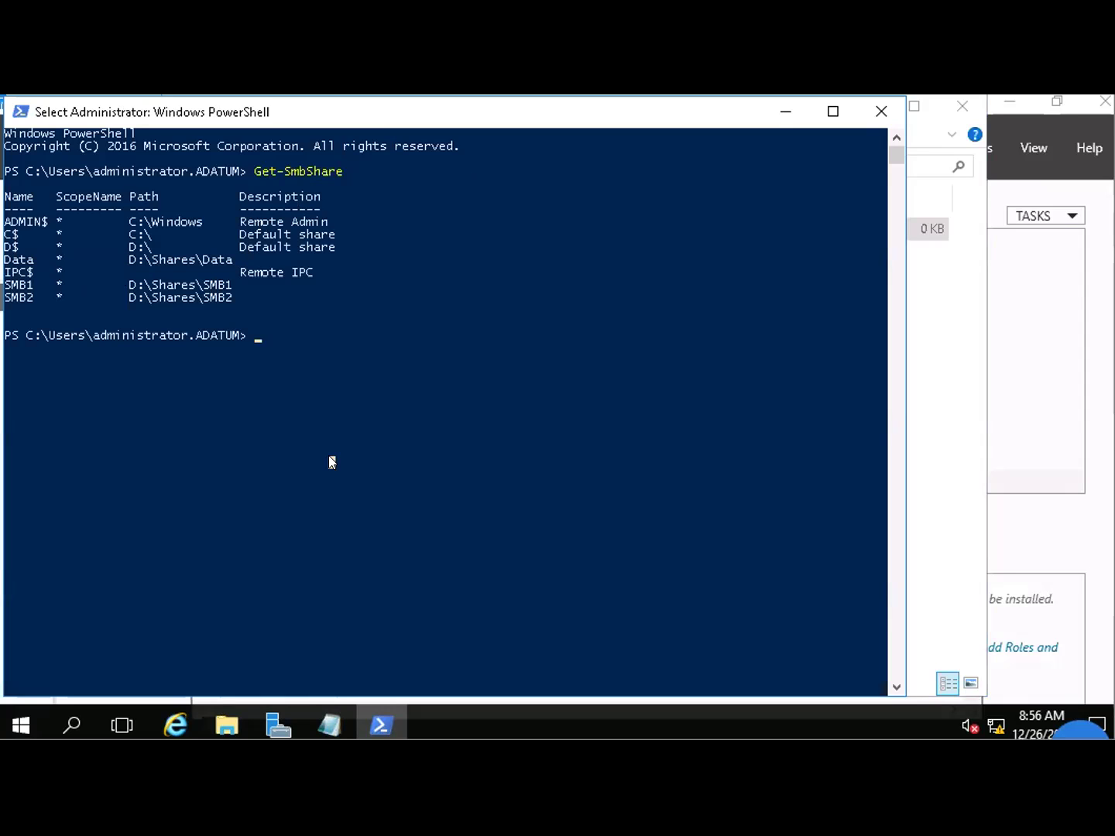
Step: Edit the recalled command to Get-NFSShare and run it to list the NFS shares
{"action": "key", "text": "Up"}
{"action": "key", "text": "Left"}
{"action": "key", "text": "Left"}
{"action": "key", "text": "Left"}
{"action": "key", "text": "Left"}
{"action": "key", "text": "Left"}
{"action": "key", "text": "BackSpace"}
{"action": "key", "text": "BackSpace"}
{"action": "key", "text": "BackSpace"}
{"action": "key", "text": "BackSpace"}
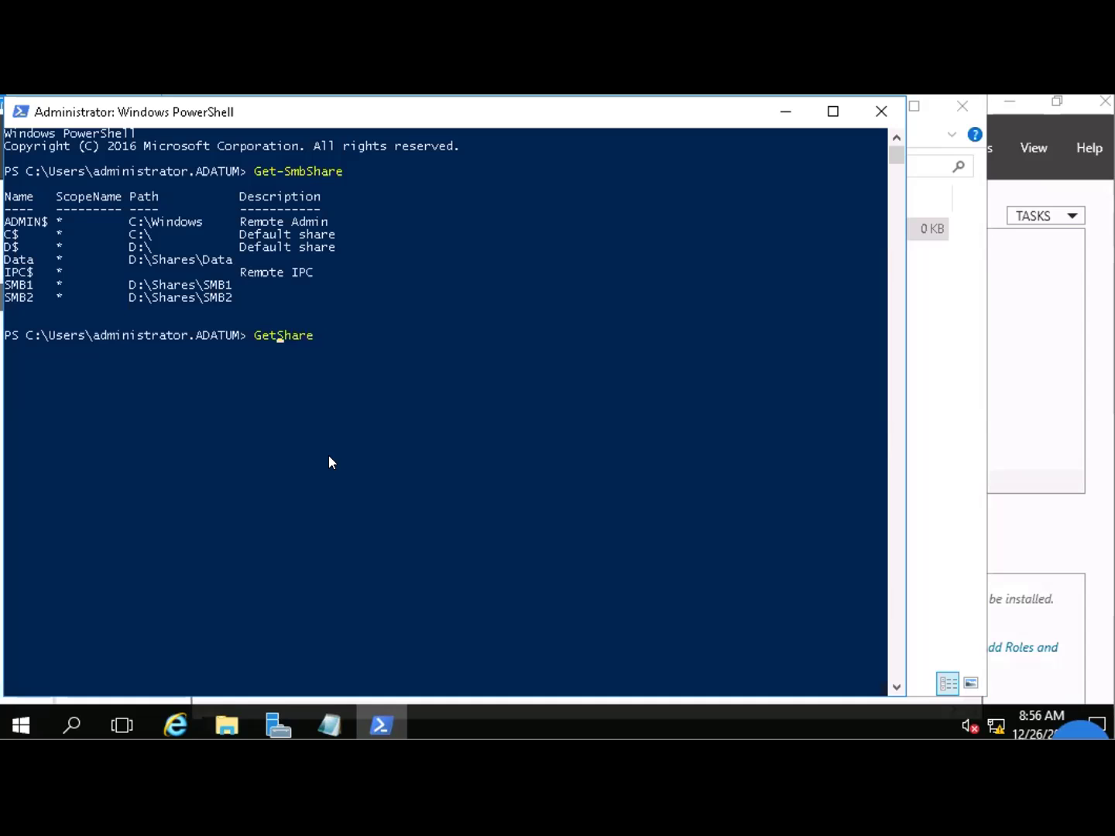
{"action": "type", "text": "-NFS"}
{"action": "key", "text": "Return"}
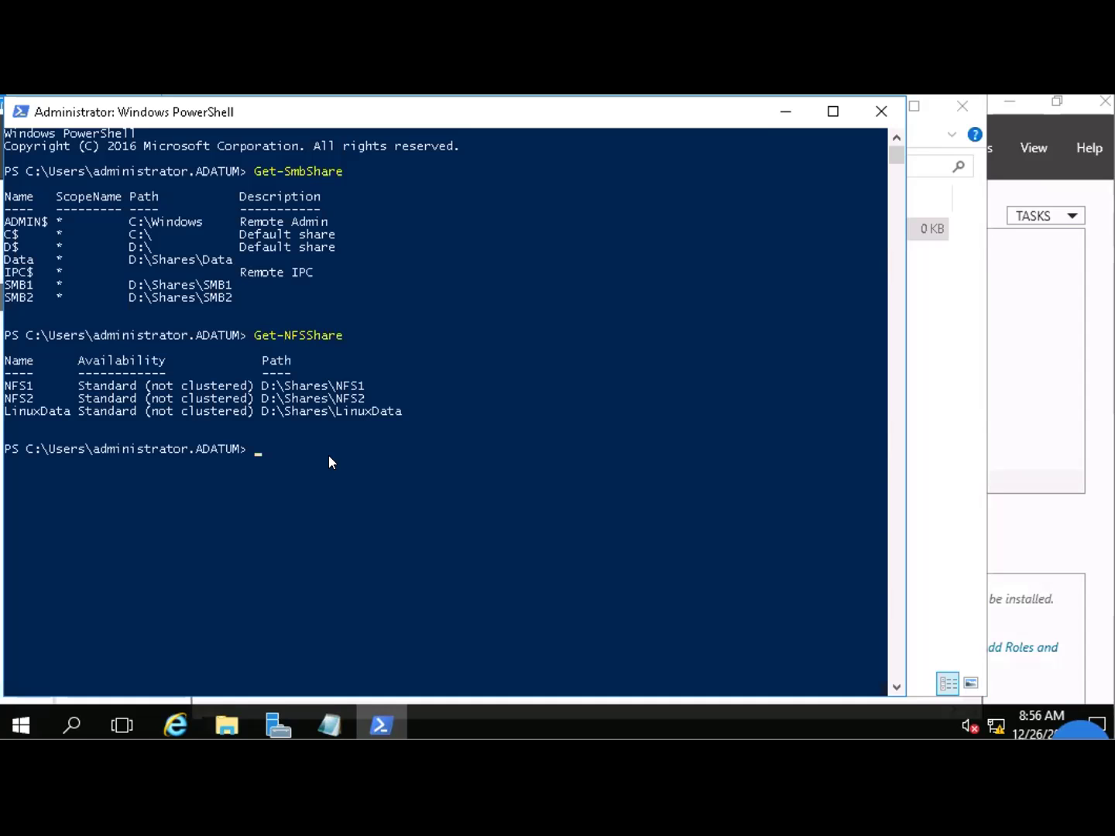